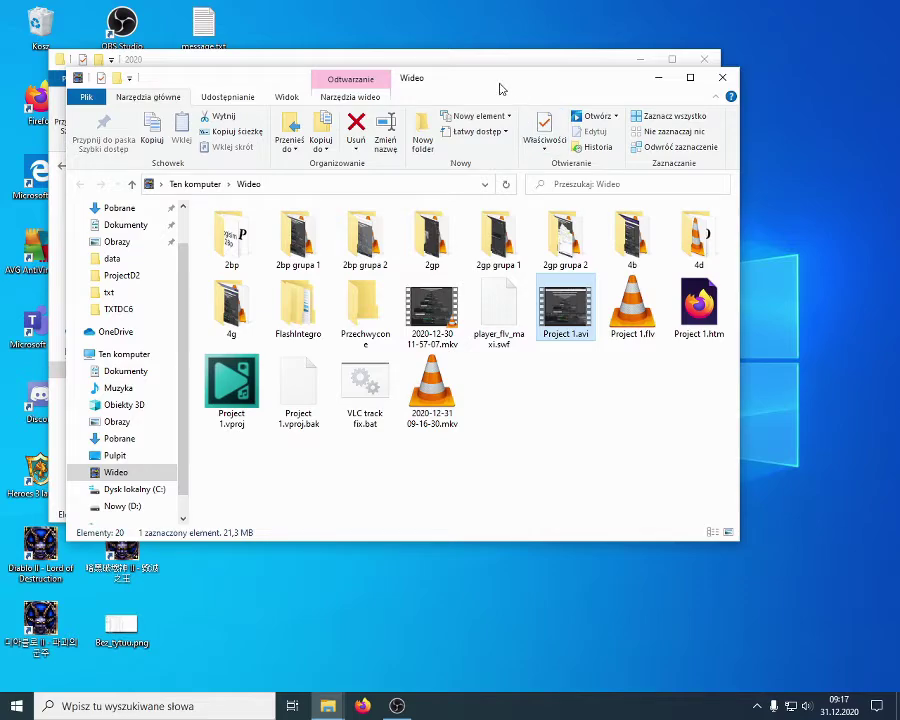
# Move the Wideo folder window aside and close it so only the 2020 folder remains.
pyautogui.moveTo(486, 84); pyautogui.dragTo(593, 176)
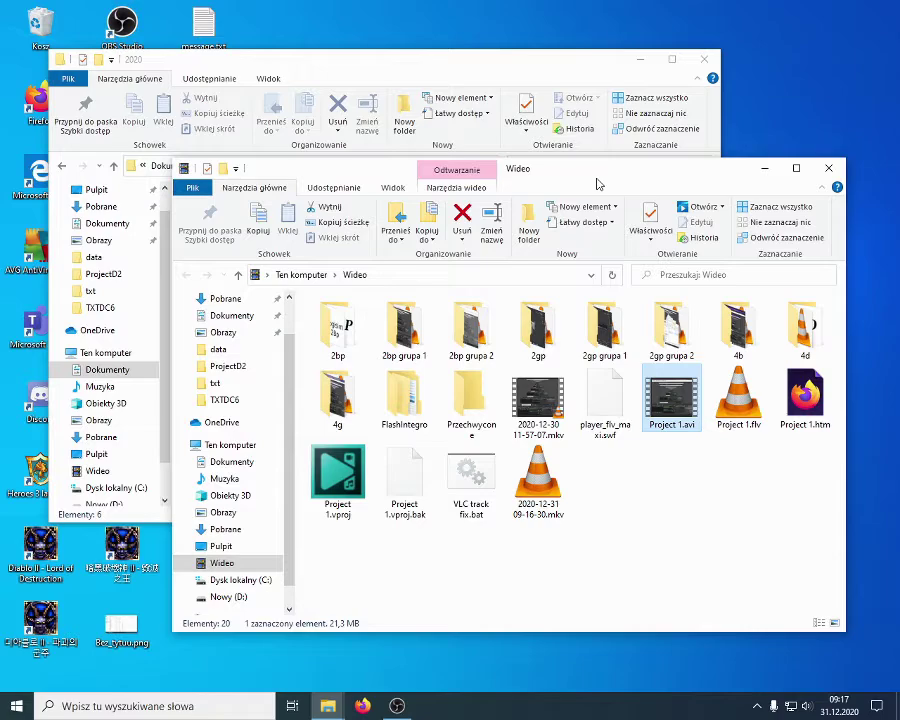
pyautogui.click(829, 168)
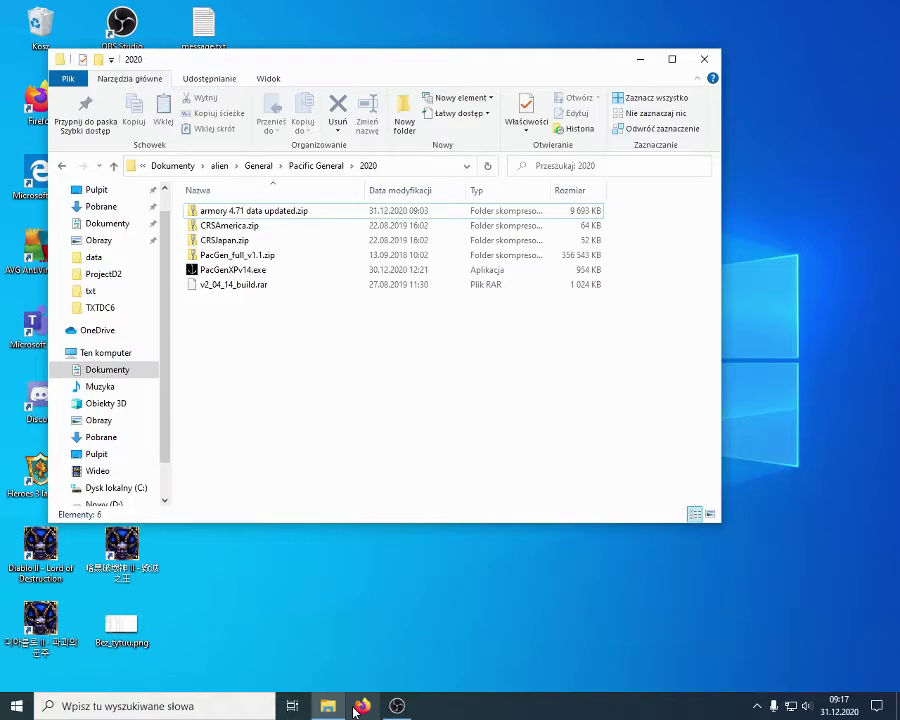
# Search the web for 'gog pacific general' and open the GOG.com Pacific General page.
pyautogui.click(357, 707)
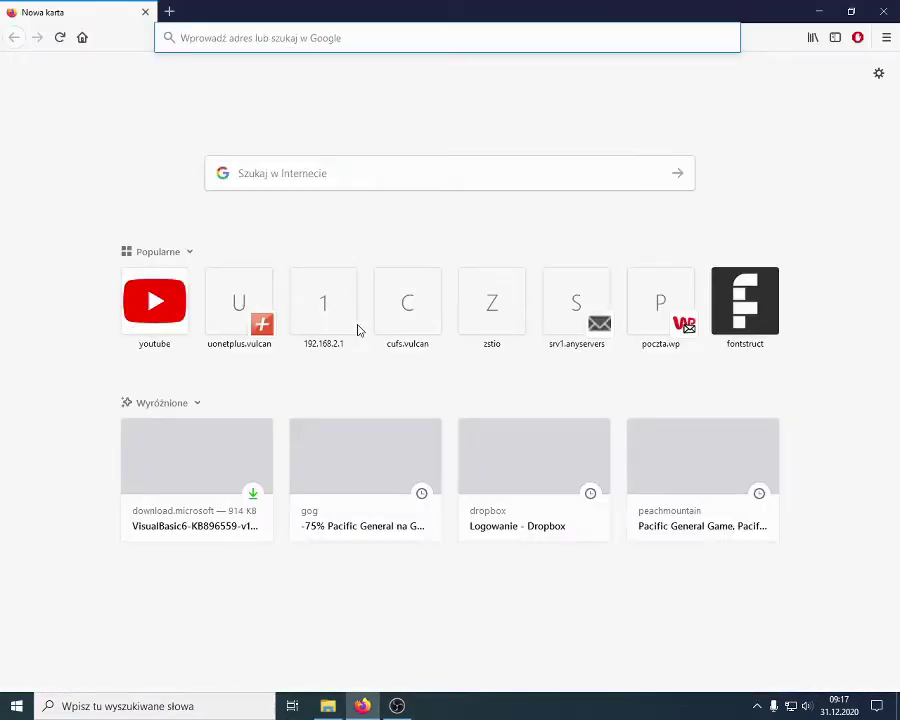
pyautogui.click(287, 37)
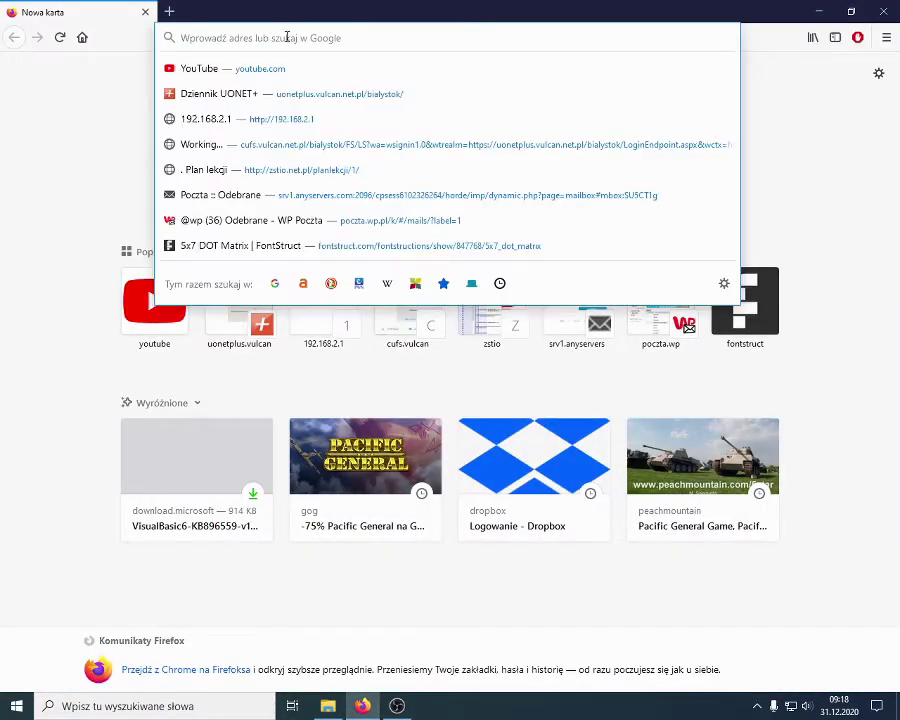
pyautogui.write('go')
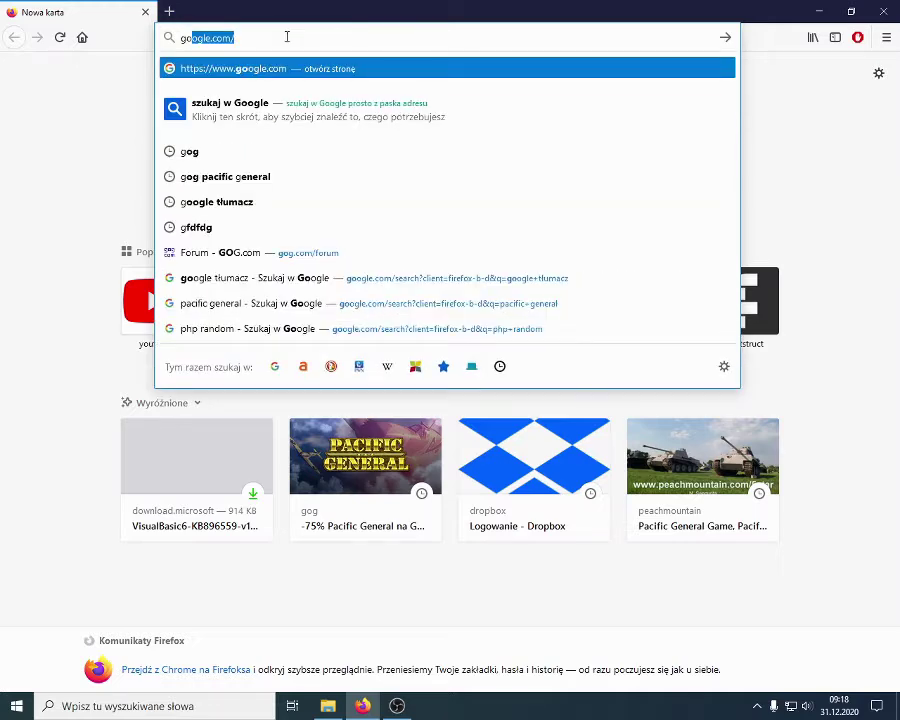
pyautogui.write('g')
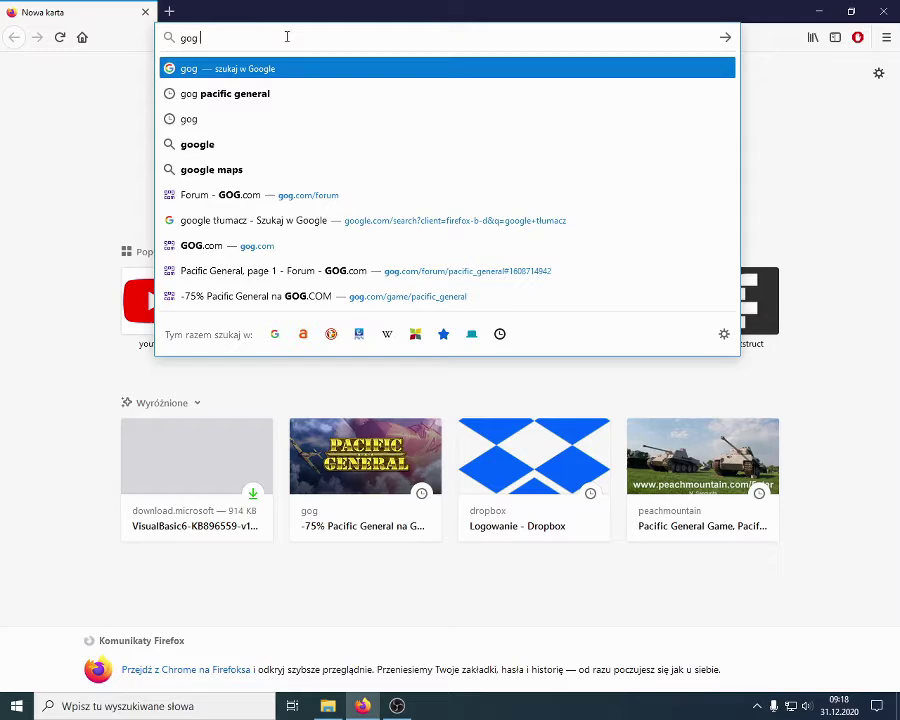
pyautogui.write(' pacific ge')
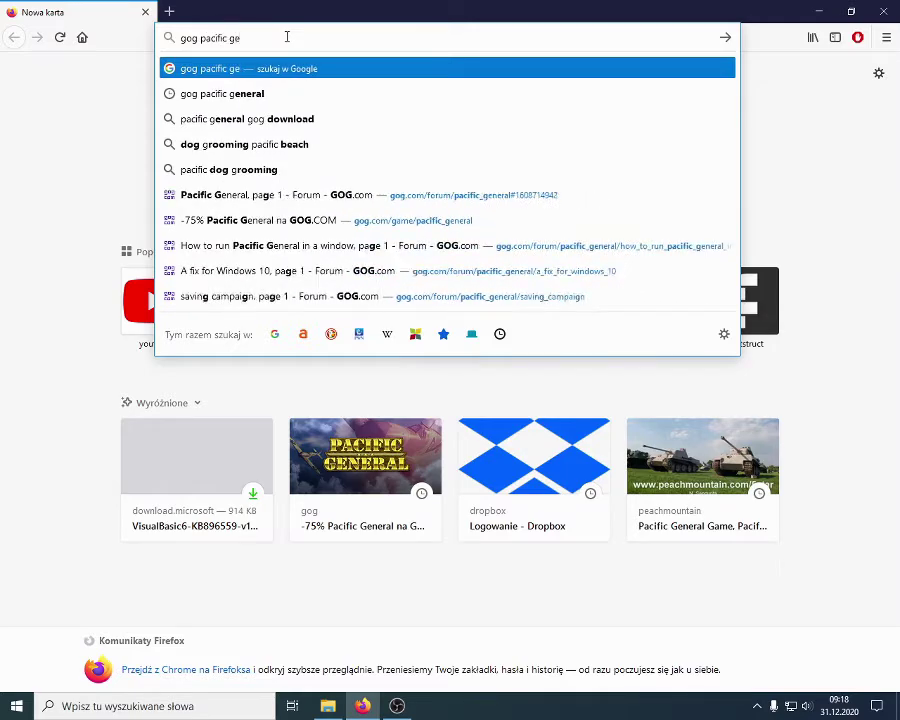
pyautogui.write('neral')
pyautogui.press('Return')
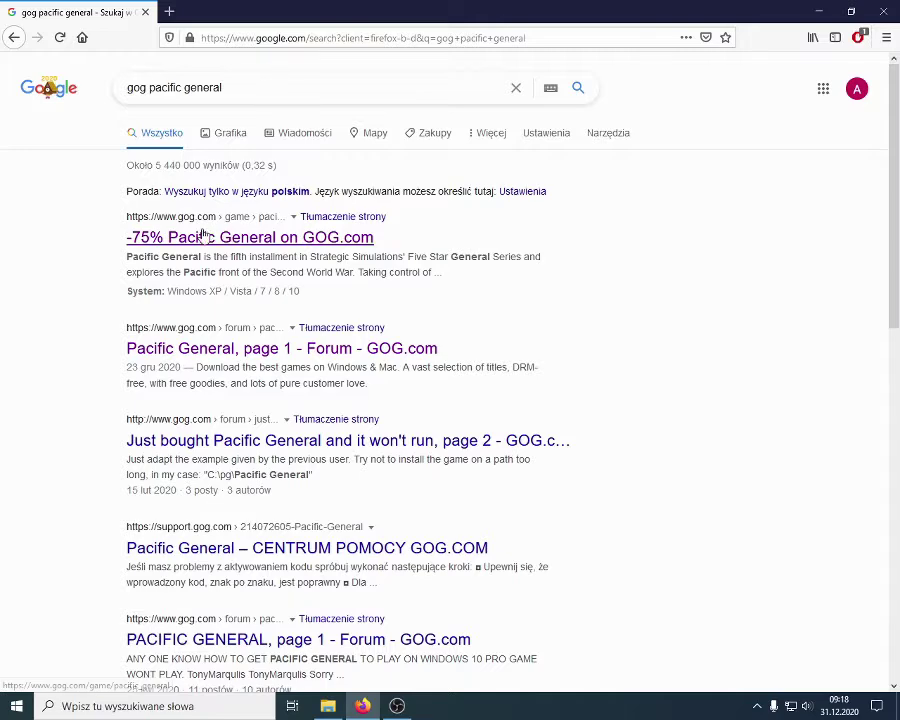
pyautogui.click(203, 236)
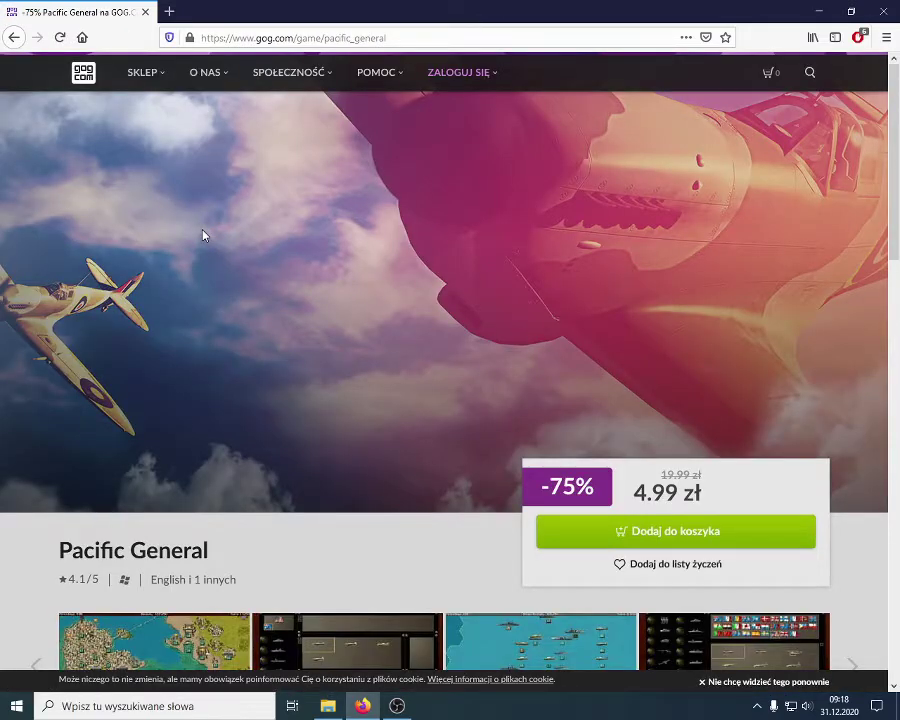
# Scroll through the store page and highlight the -75% discount.
pyautogui.scroll(-3, 230, 380)
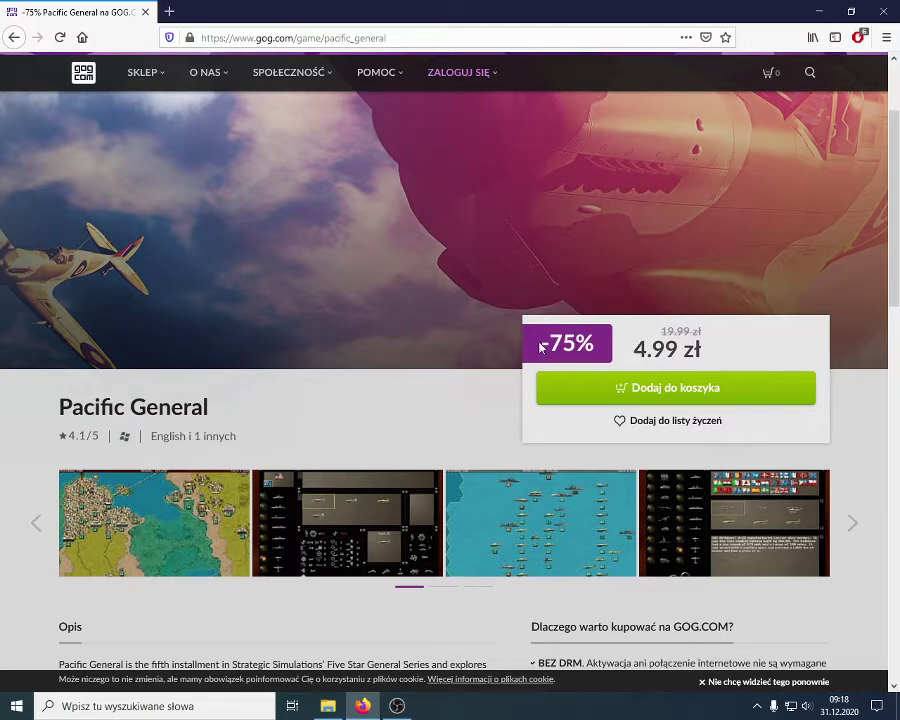
pyautogui.moveTo(543, 343); pyautogui.dragTo(595, 344)
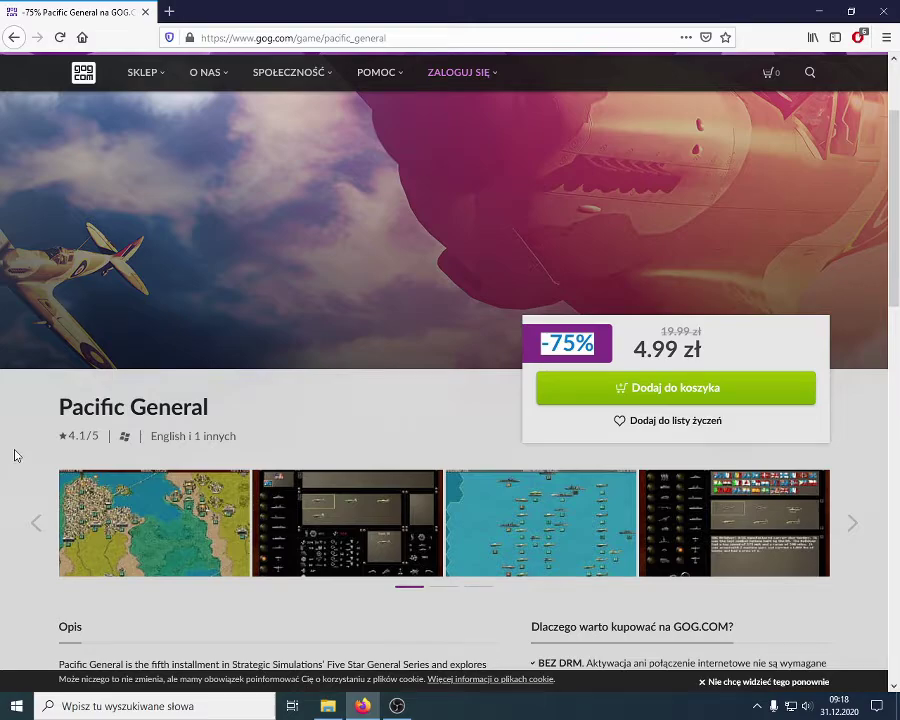
pyautogui.scroll(-5, 15, 455)
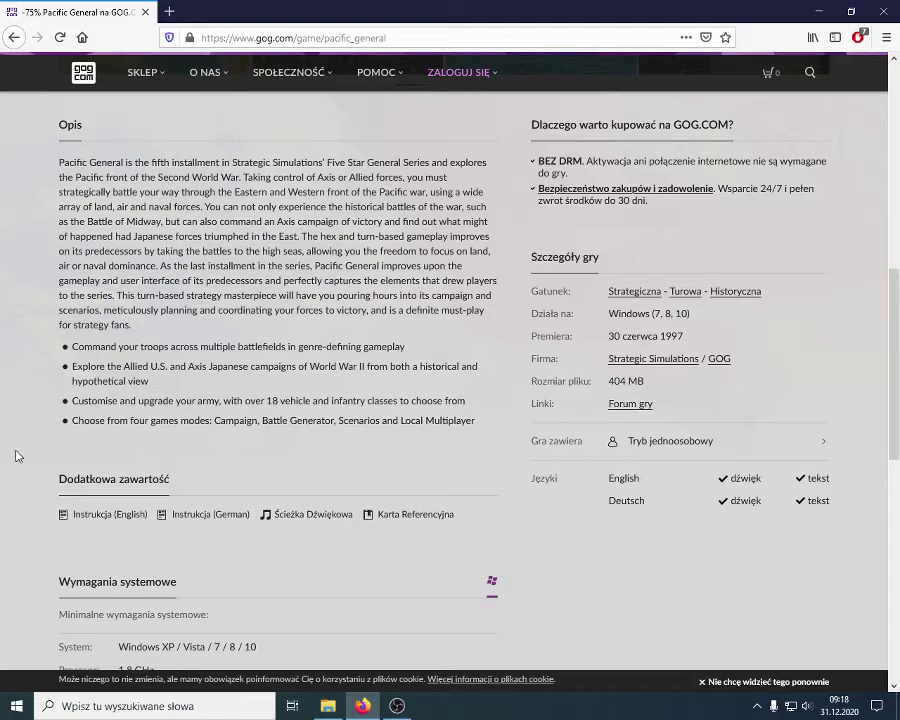
pyautogui.scroll(-1, 15, 455)
pyautogui.scroll(2, 15, 455)
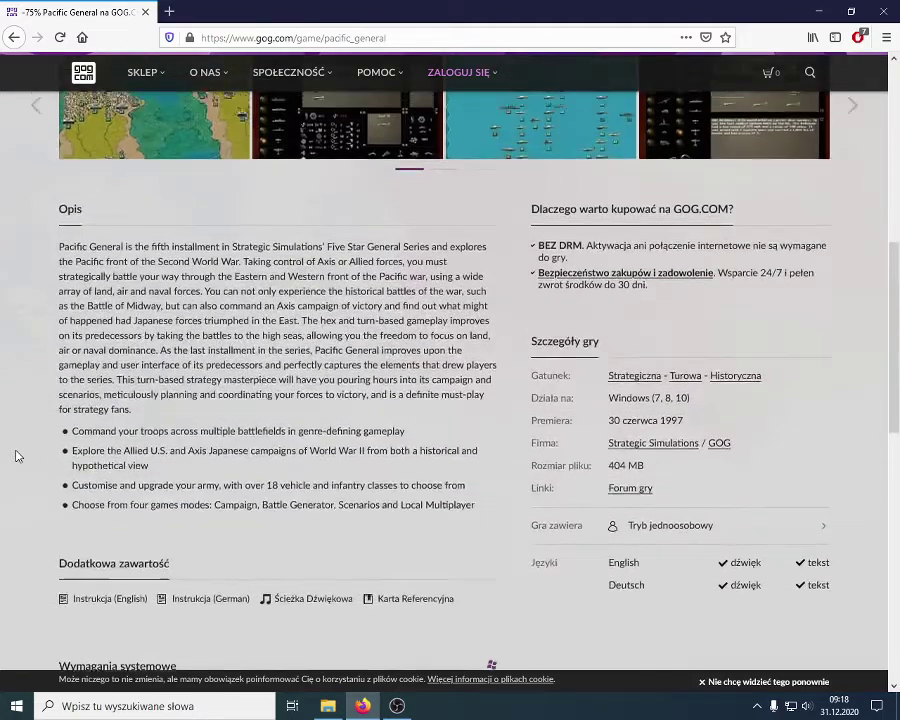
pyautogui.scroll(5, 15, 455)
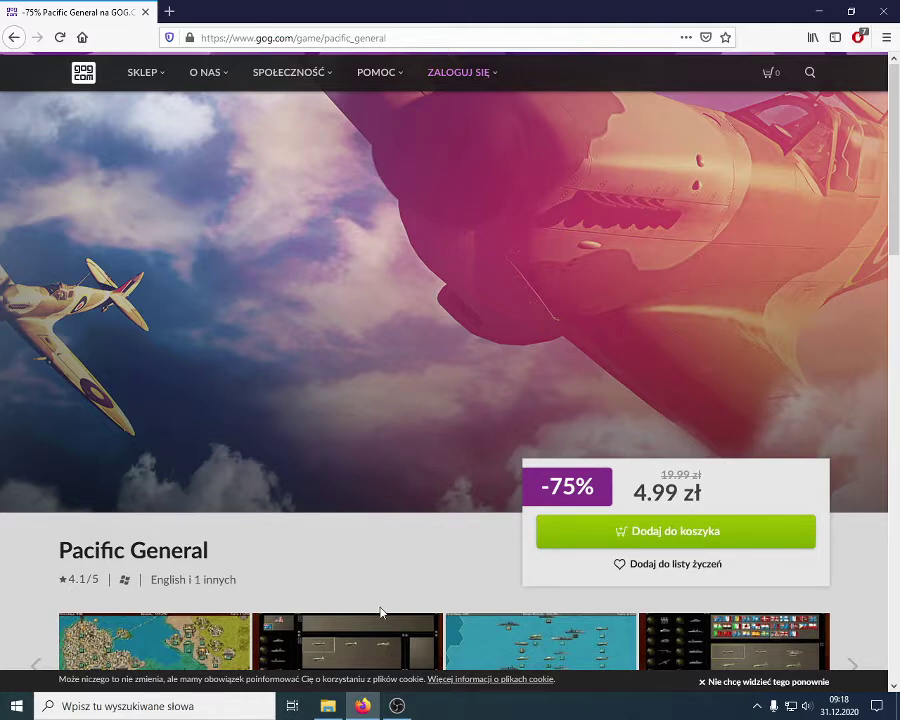
# Open PacGen_full_v1.1.zip in 7-Zip and drag its Pacific General folder into the 2020 folder.
pyautogui.click(327, 706)
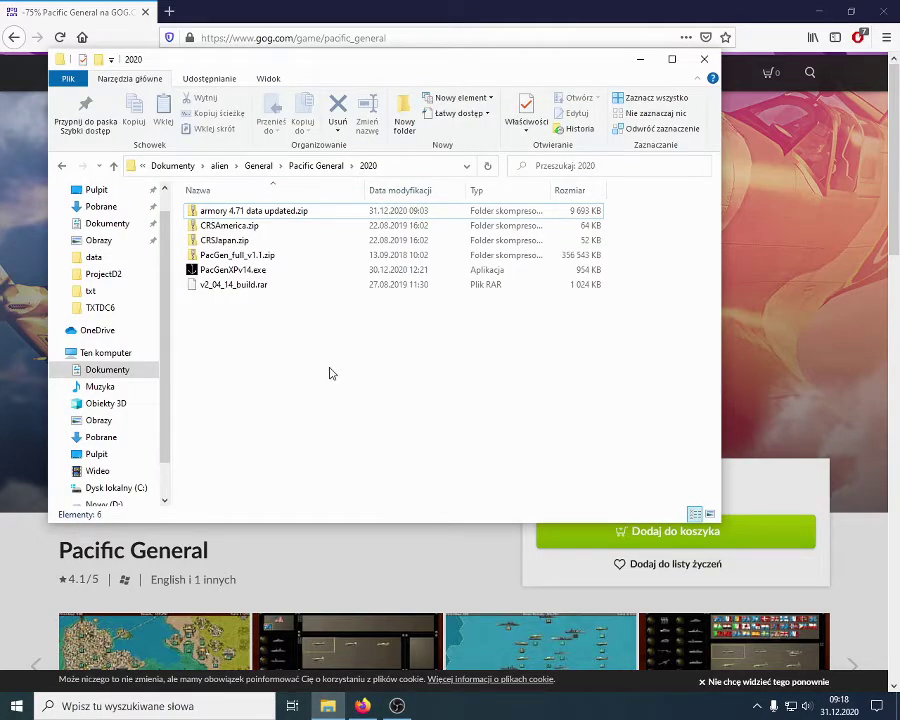
pyautogui.click(240, 258)
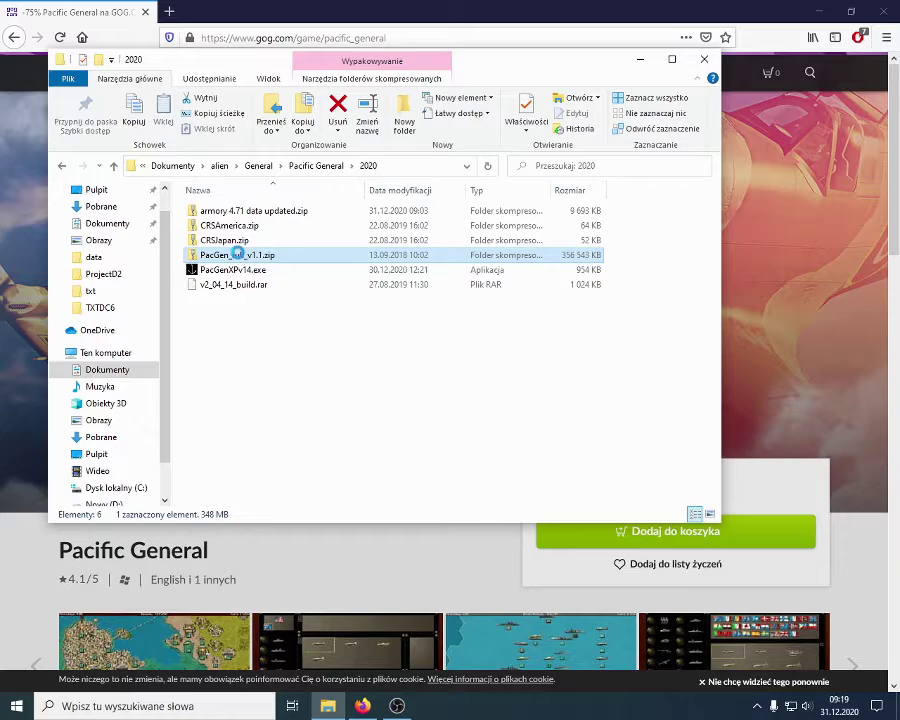
pyautogui.rightClick(240, 258)
pyautogui.moveTo(293, 352)
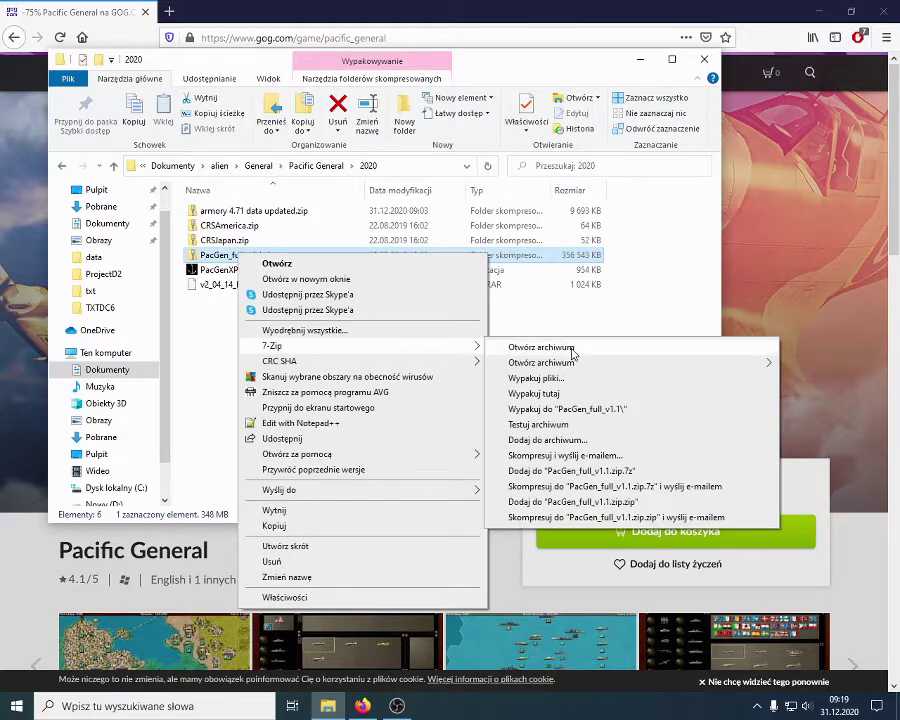
pyautogui.click(540, 347)
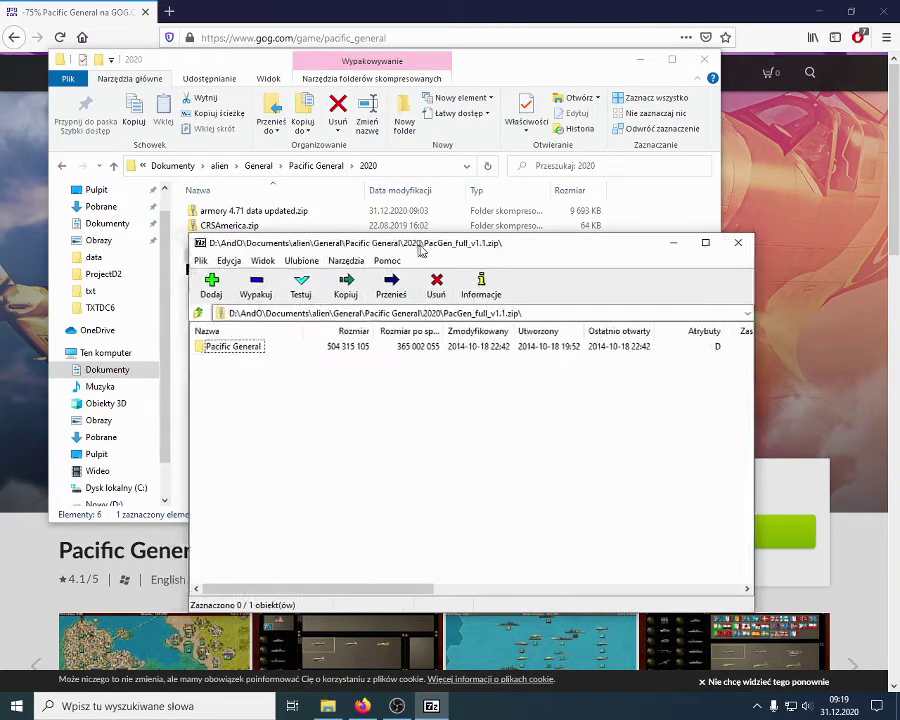
pyautogui.moveTo(400, 242); pyautogui.dragTo(590, 267)
pyautogui.moveTo(421, 376); pyautogui.dragTo(246, 371)
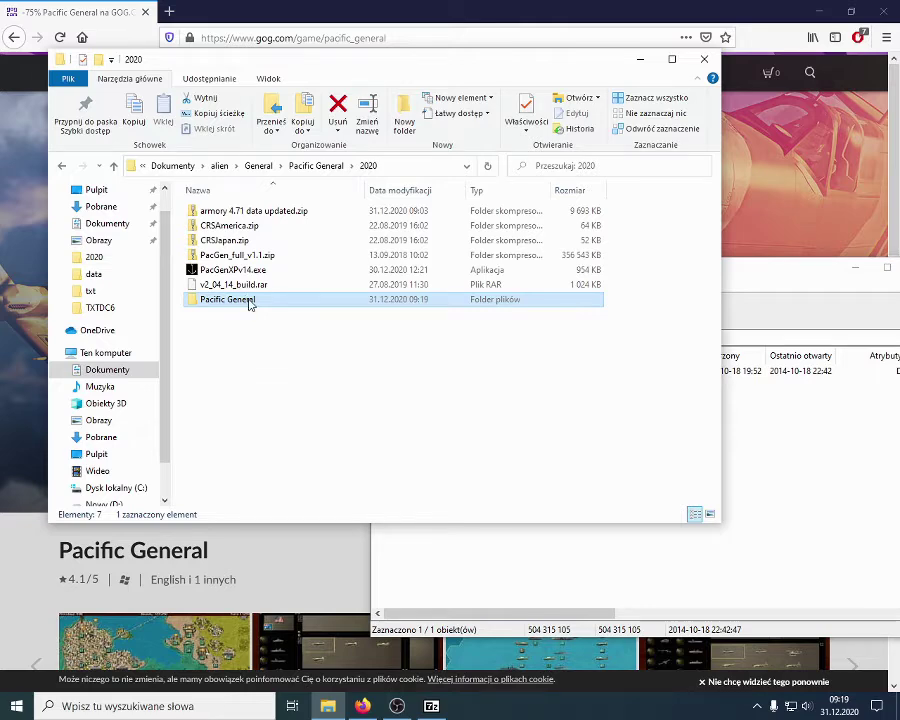
# Check the 2020 folder path, then rename the extracted Pacific General folder to 'PG'.
pyautogui.moveTo(250, 304)
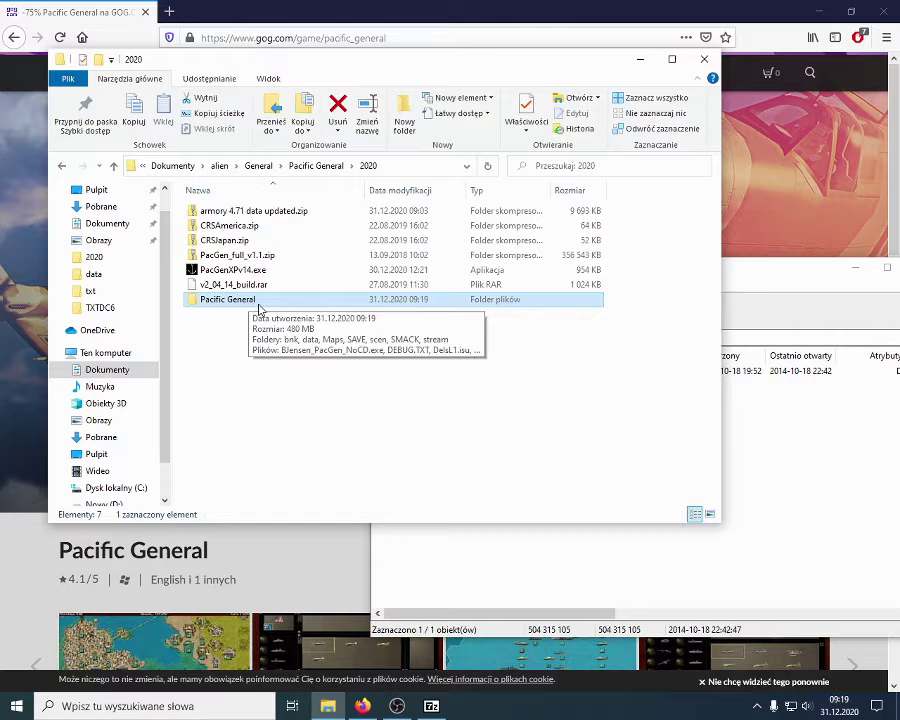
pyautogui.click(412, 168)
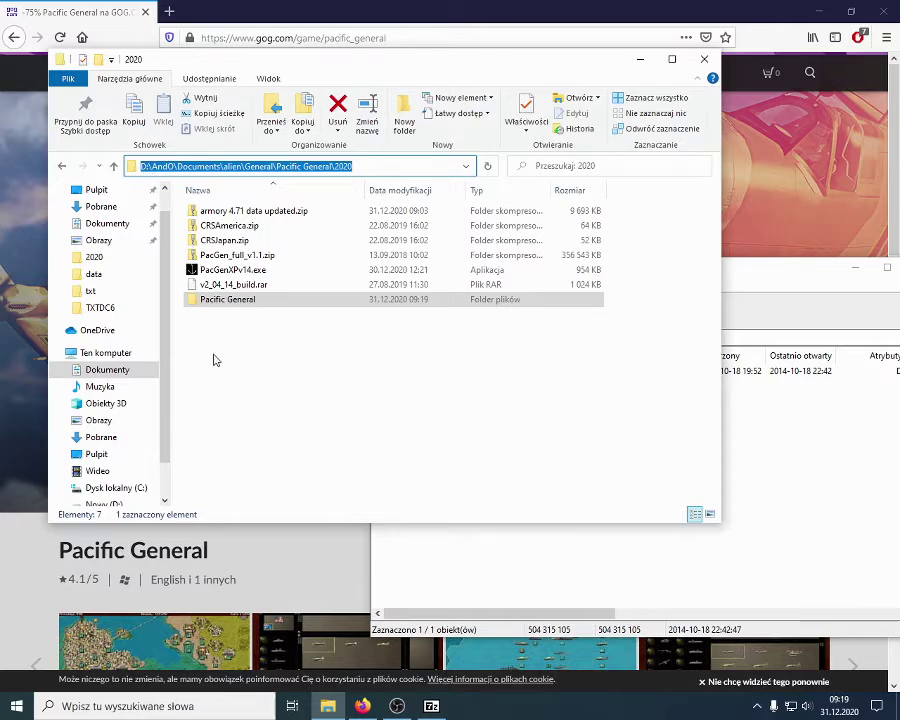
pyautogui.press('Escape')
pyautogui.click(220, 300)
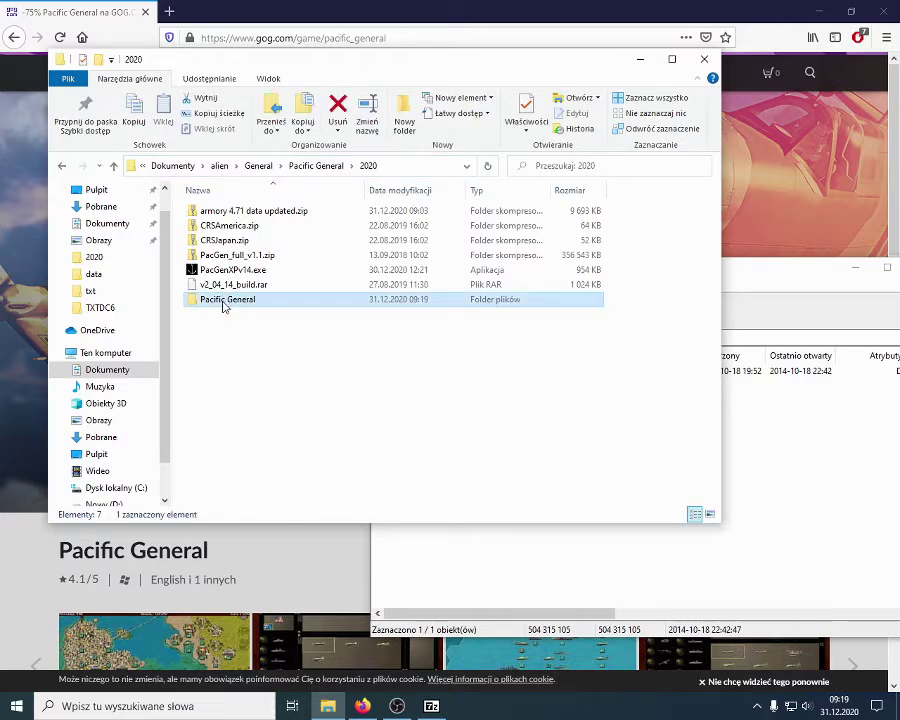
pyautogui.click(228, 302)
pyautogui.write('PG')
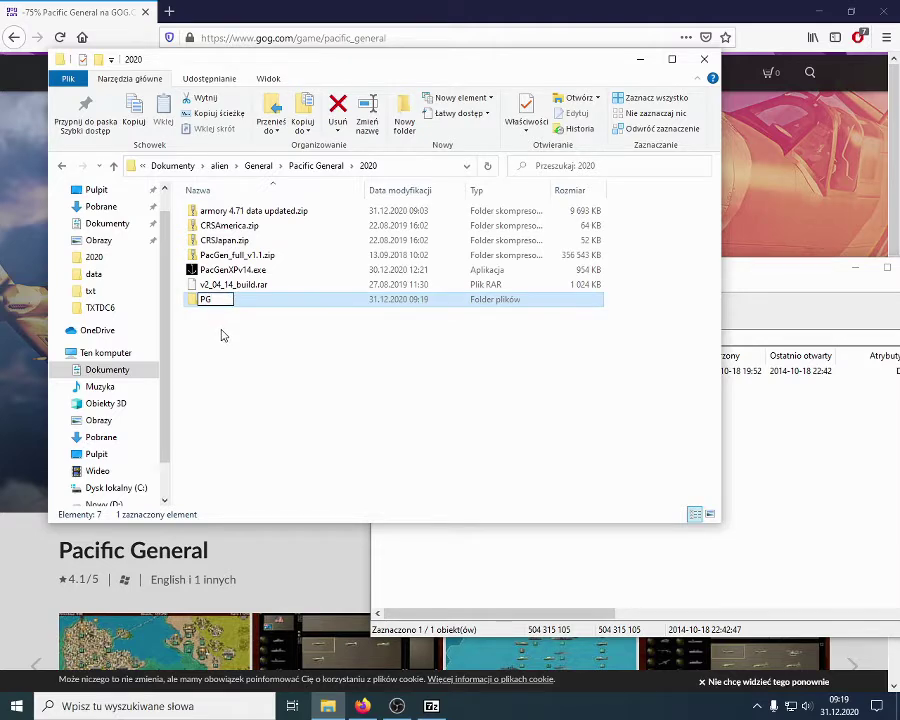
pyautogui.press('Return')
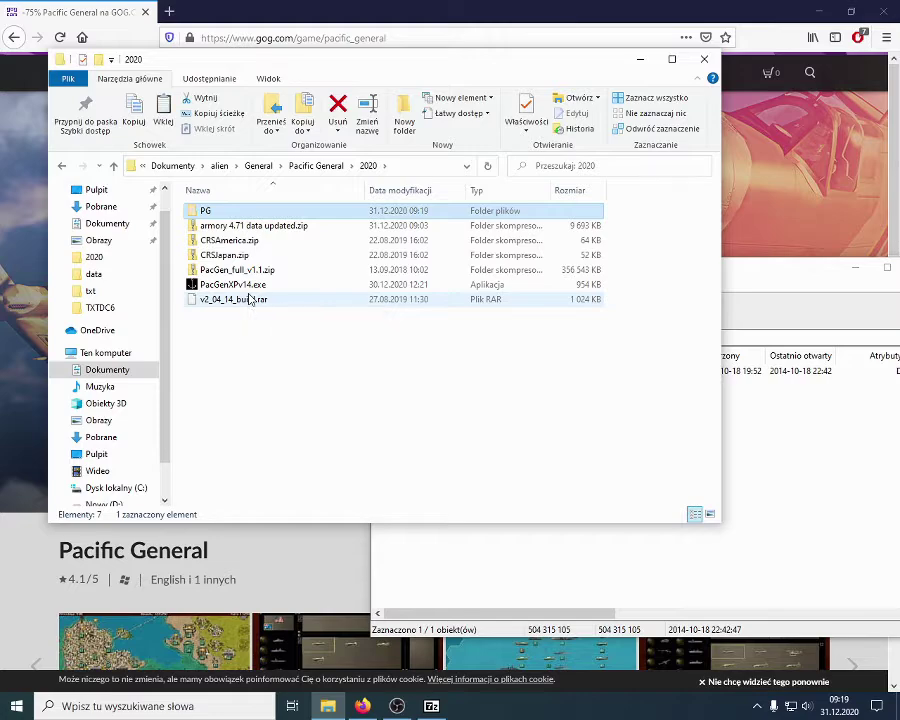
# Paste the PG folder into the games folder on the Nowy (D:) drive.
pyautogui.click(328, 707)
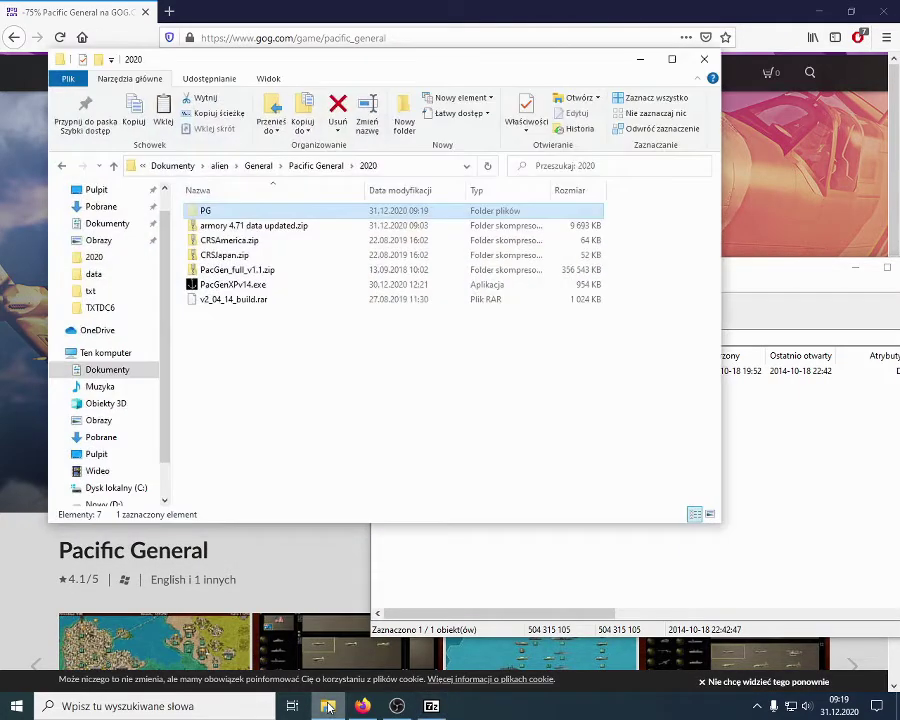
pyautogui.scroll(-1, 140, 450)
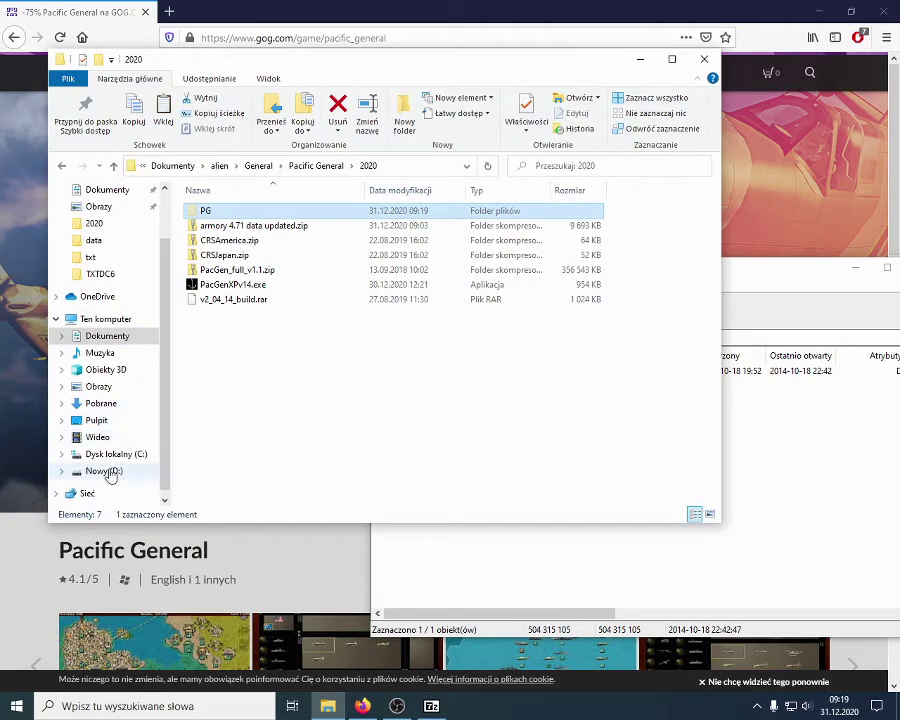
pyautogui.click(108, 473)
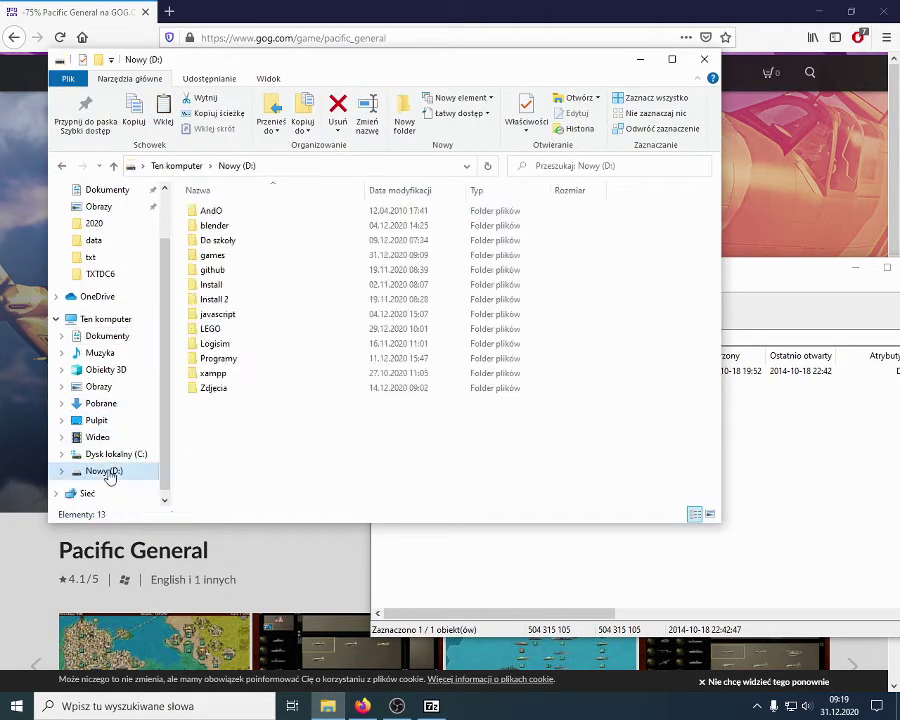
pyautogui.doubleClick(230, 262)
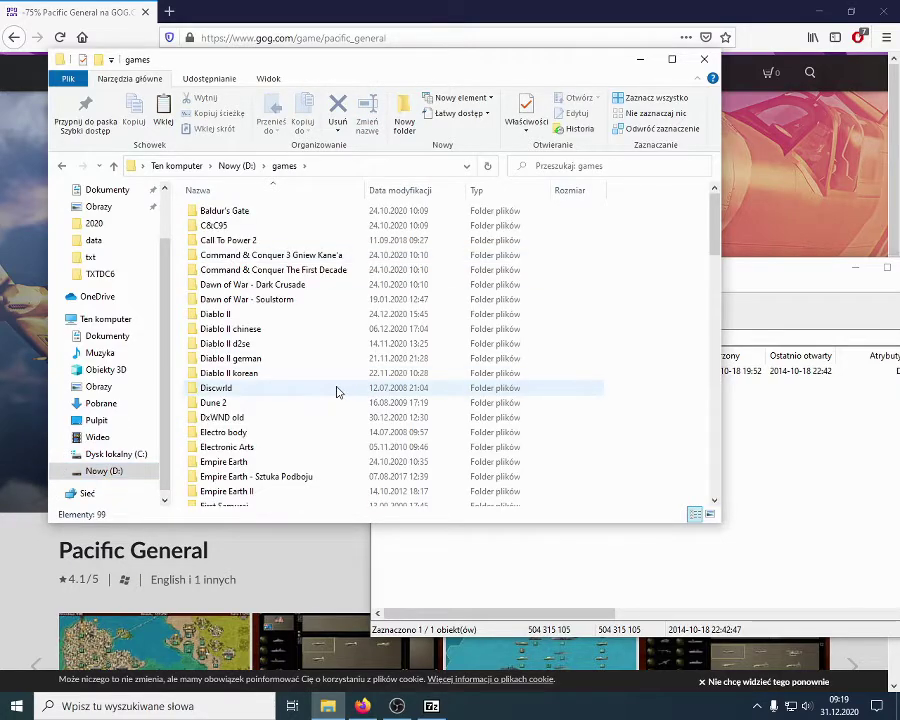
pyautogui.rightClick(671, 314)
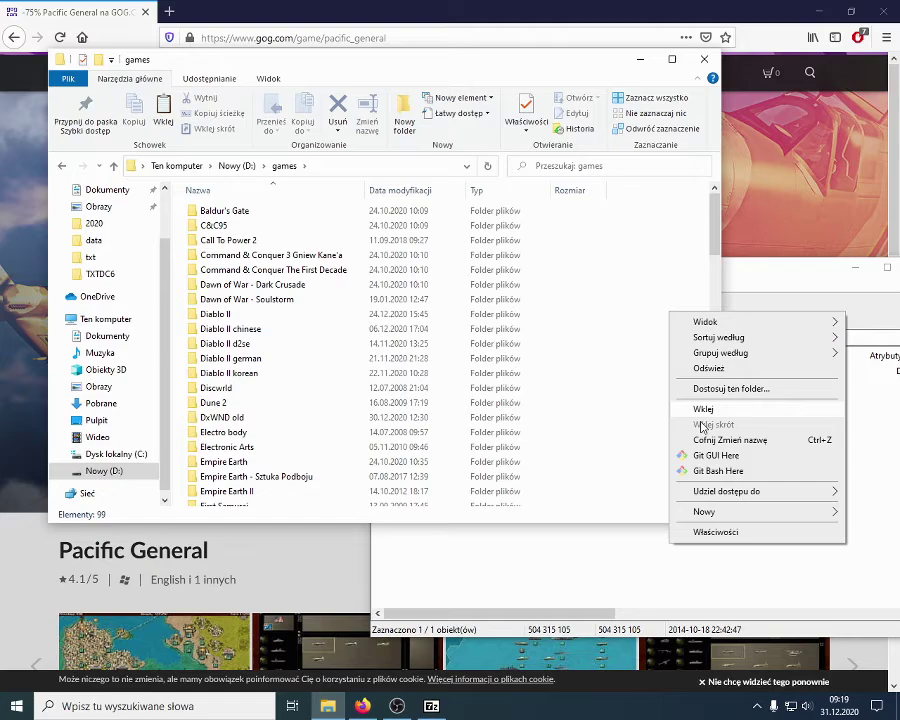
pyautogui.click(703, 409)
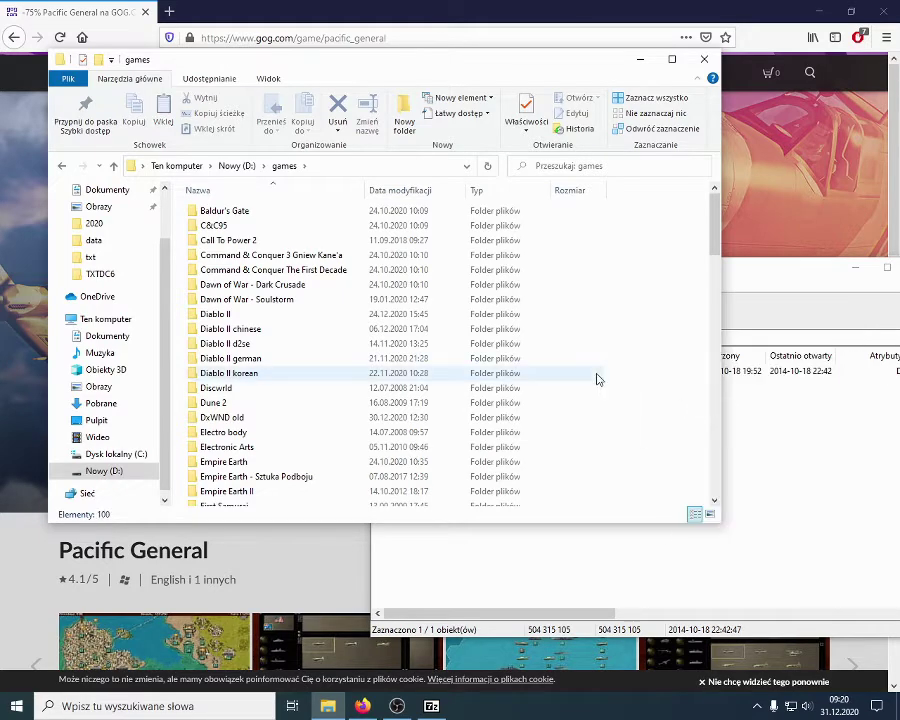
pyautogui.click(350, 168)
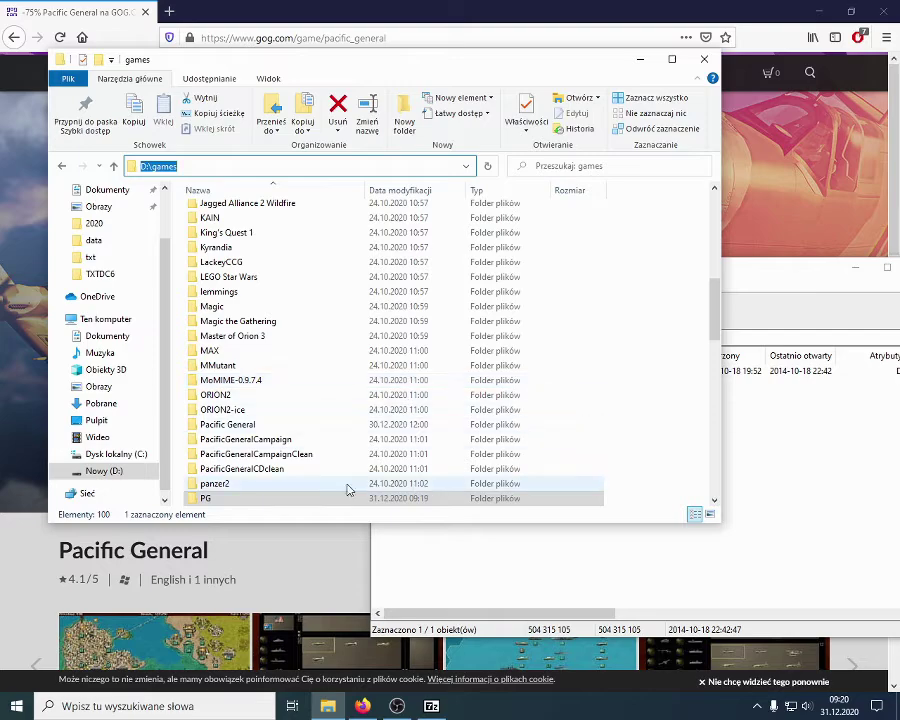
pyautogui.click(211, 500)
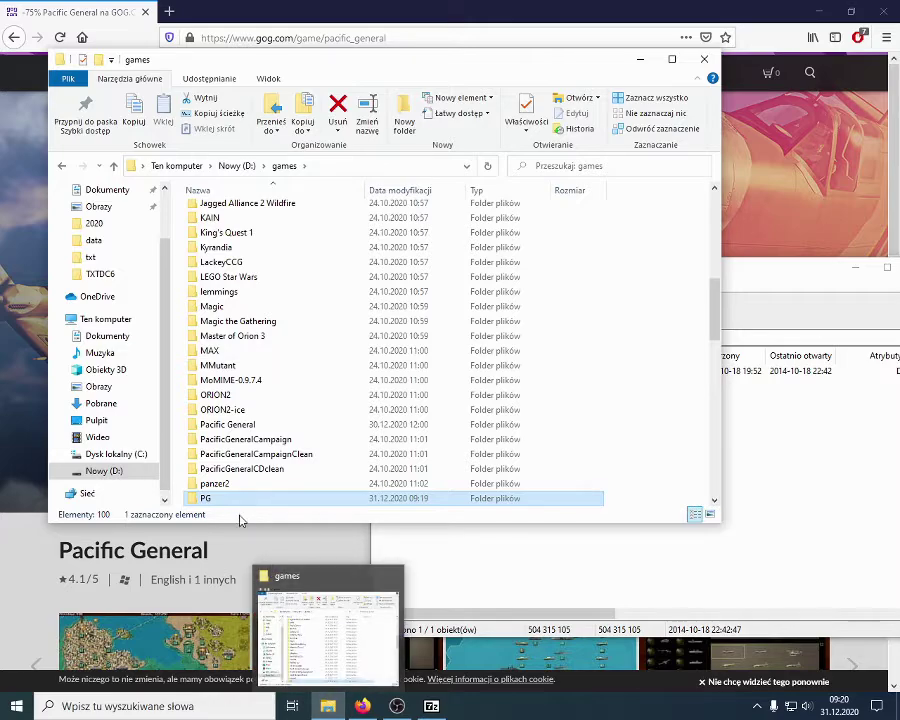
# Reopen the 2020 folder from the taskbar jump list and open D:\games\PG.
pyautogui.click(330, 707)
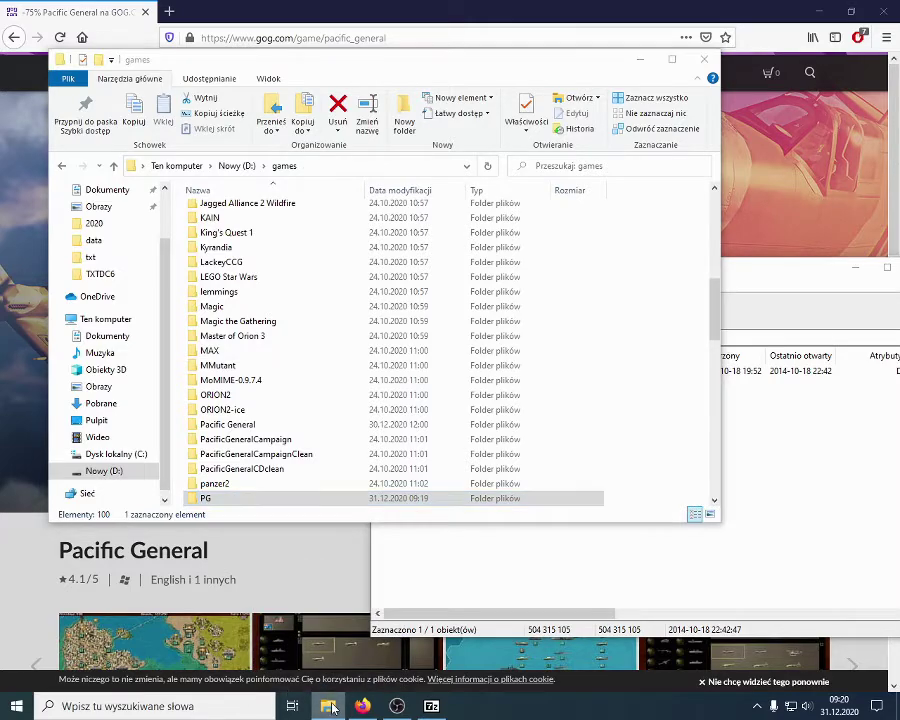
pyautogui.rightClick(330, 707)
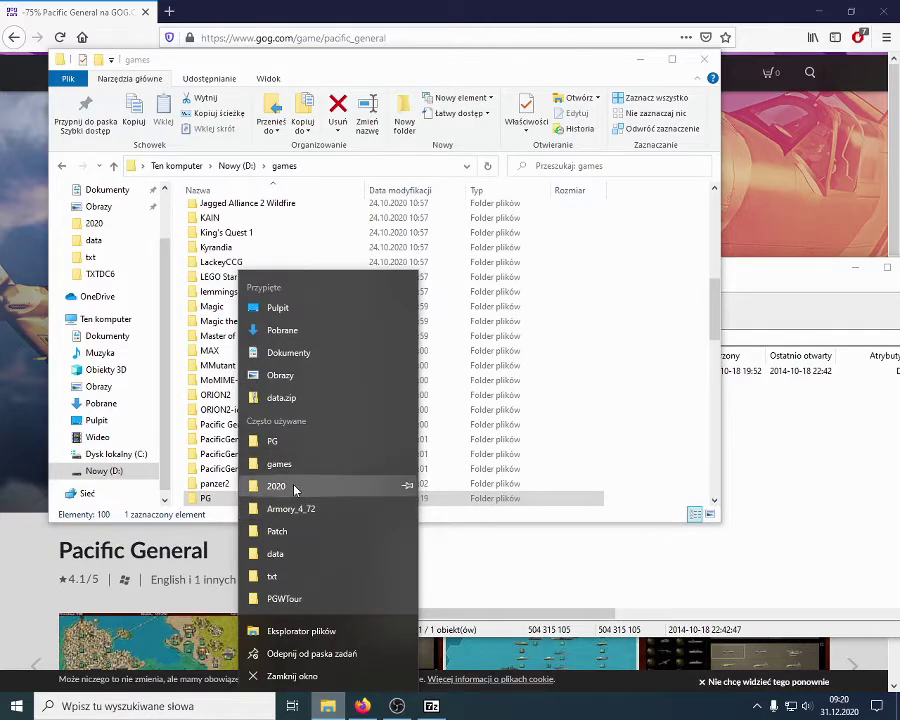
pyautogui.click(293, 486)
pyautogui.moveTo(365, 184); pyautogui.dragTo(406, 177)
pyautogui.click(274, 80)
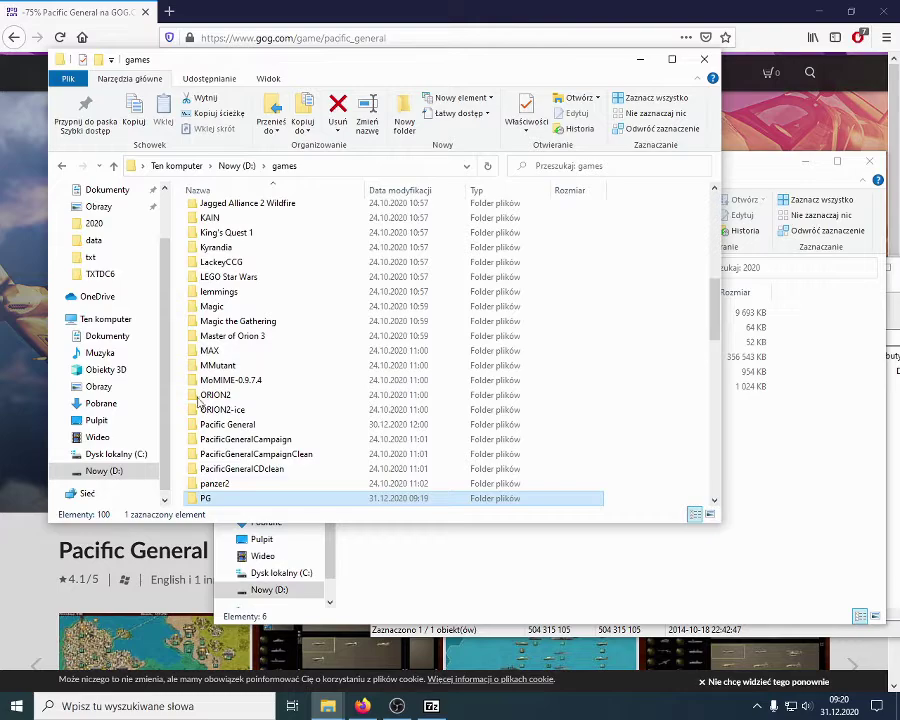
pyautogui.doubleClick(205, 498)
pyautogui.scroll(-2, 283, 426)
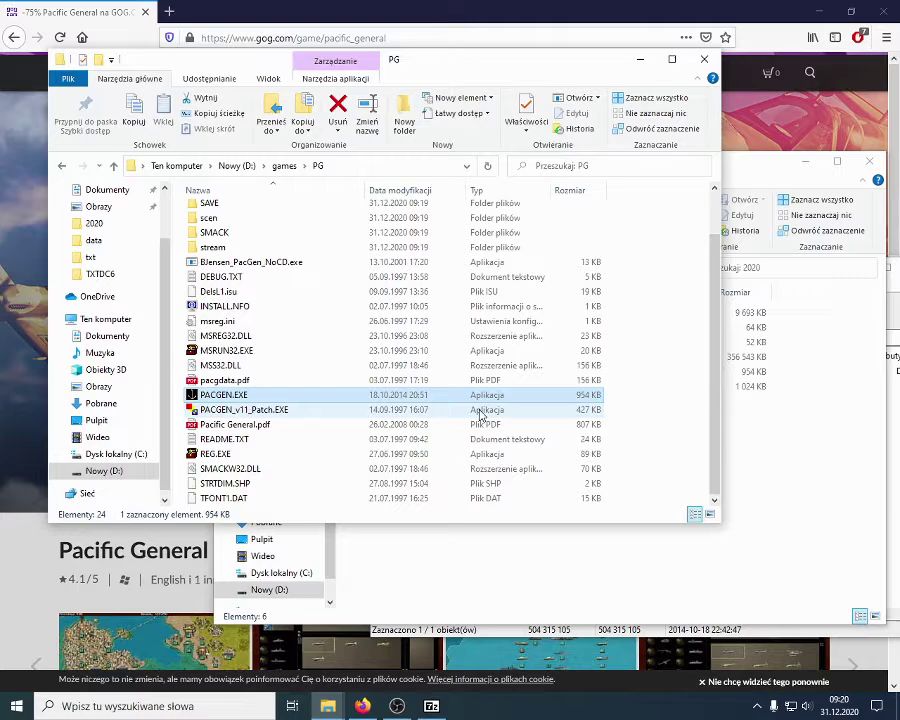
pyautogui.click(797, 474)
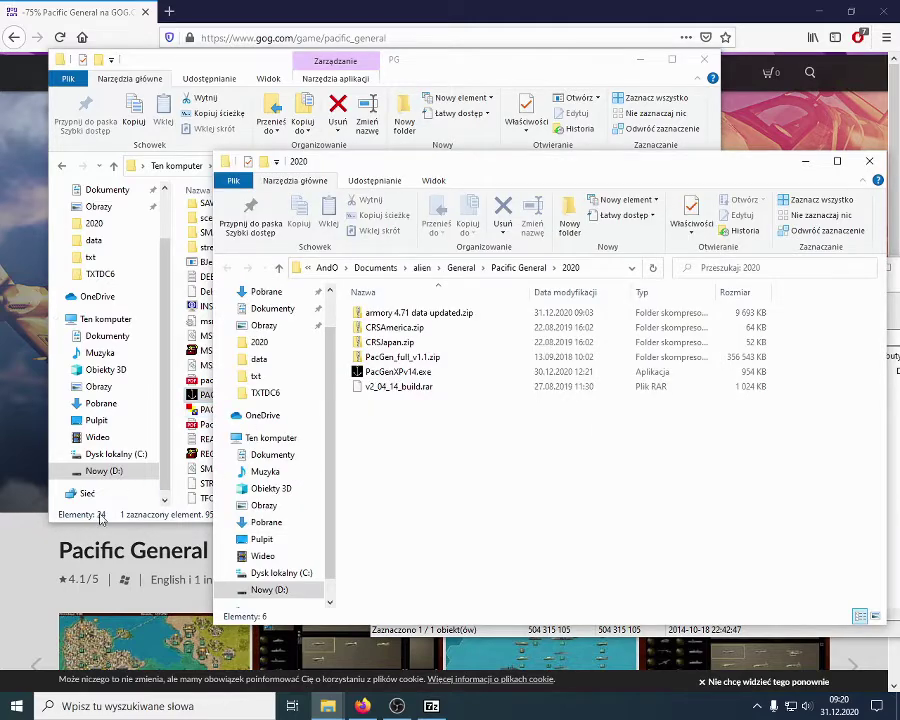
pyautogui.click(30, 544)
# Search all GOG forums for 'pacific ge' and open the Pacific General forum.
pyautogui.moveTo(289, 84)
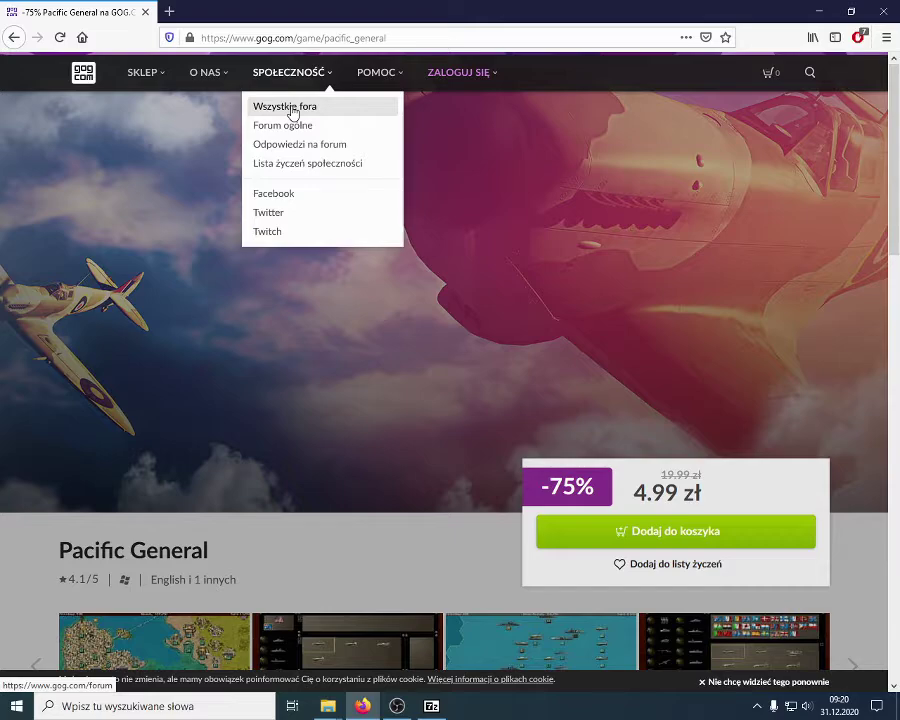
pyautogui.click(291, 108)
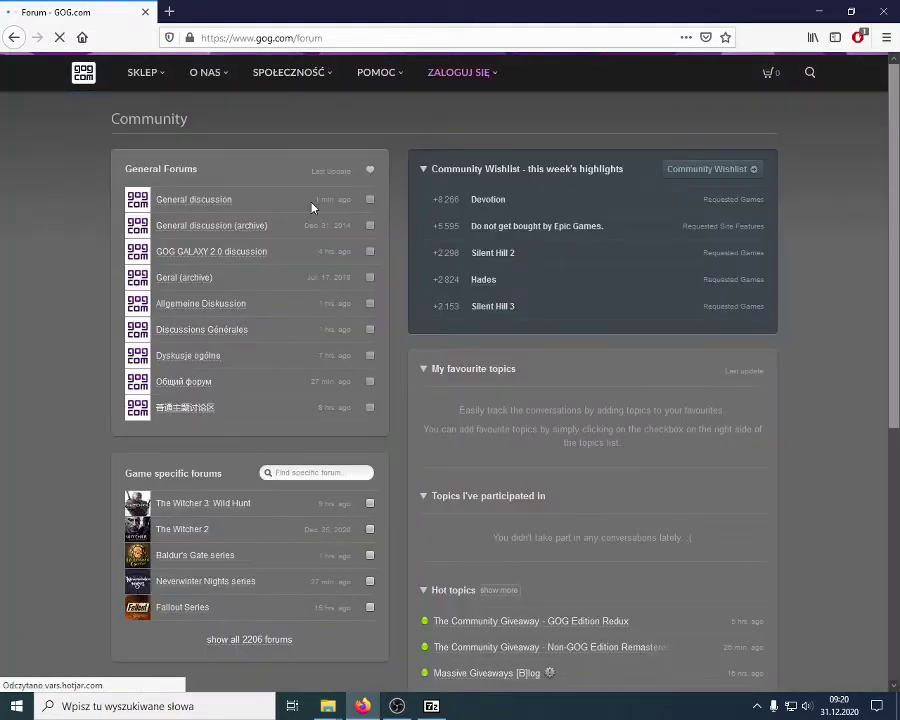
pyautogui.click(318, 472)
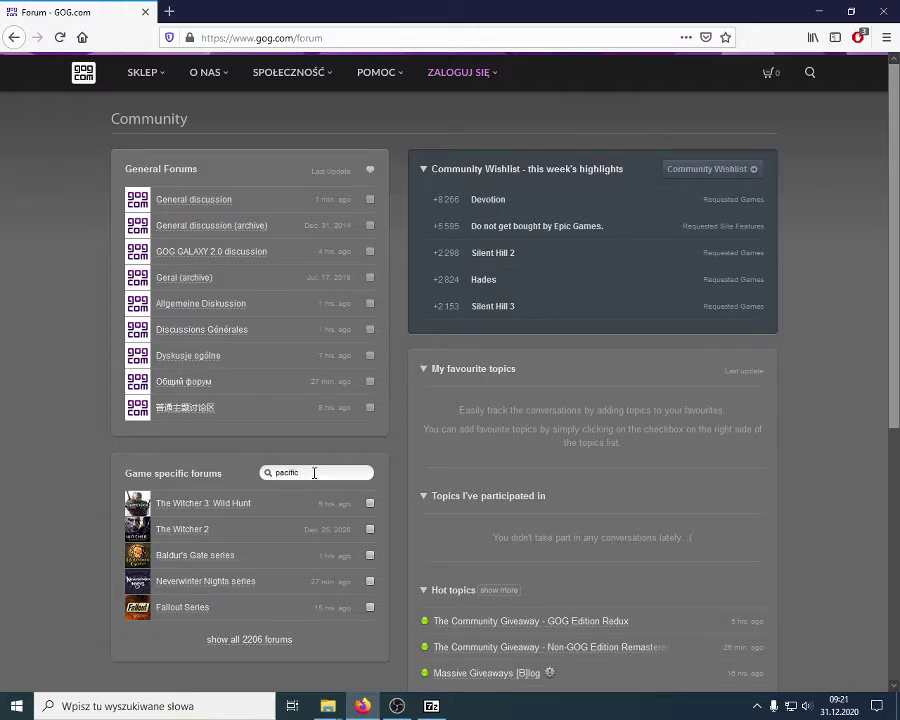
pyautogui.write('pacific general')
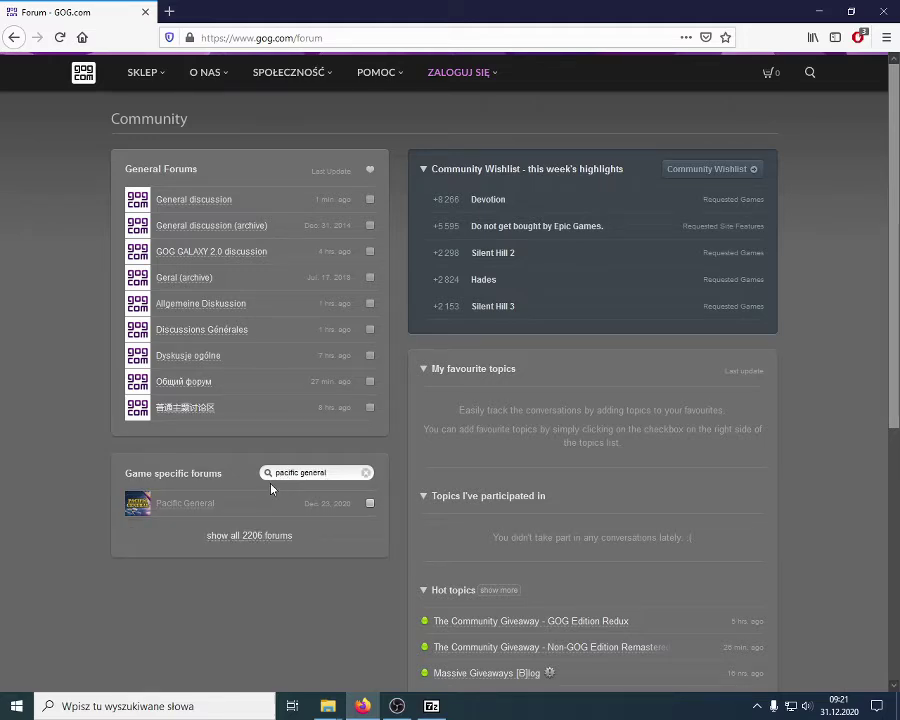
pyautogui.click(195, 507)
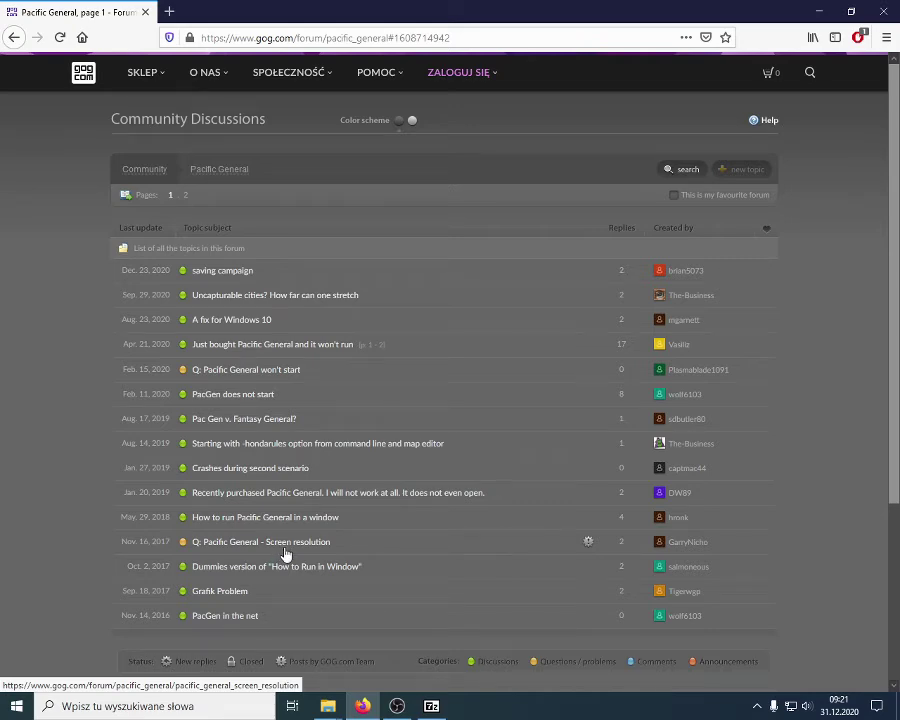
# Read the 'A fix for Windows 10' thread, noting ddrawcompat version 0.1.3.
pyautogui.click(234, 322)
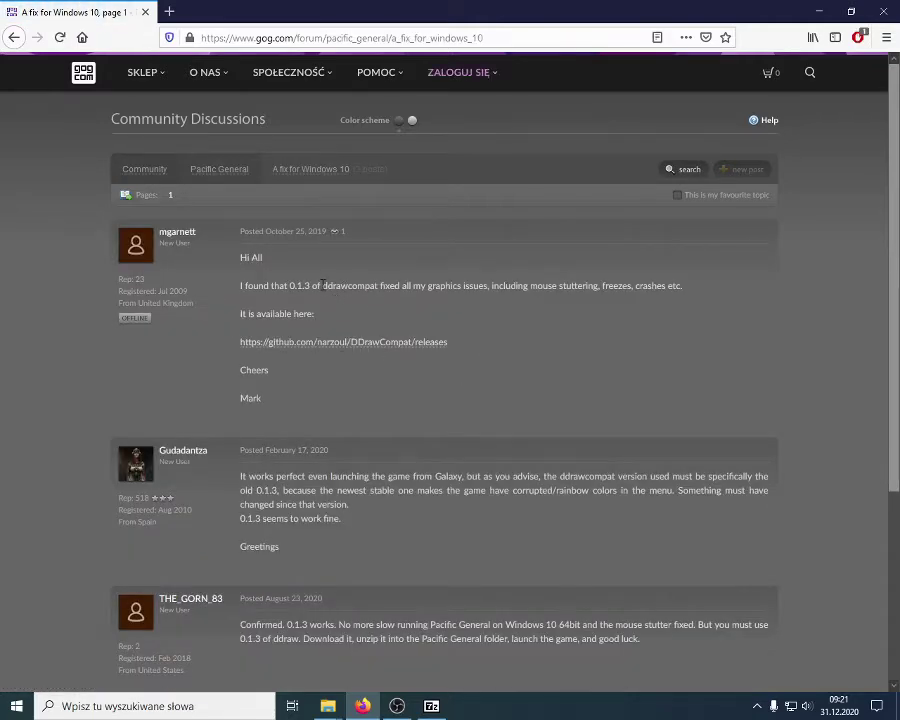
pyautogui.moveTo(323, 284); pyautogui.dragTo(378, 285)
pyautogui.scroll(-3, 345, 438)
pyautogui.scroll(3, 345, 462)
pyautogui.moveTo(290, 288); pyautogui.dragTo(307, 288)
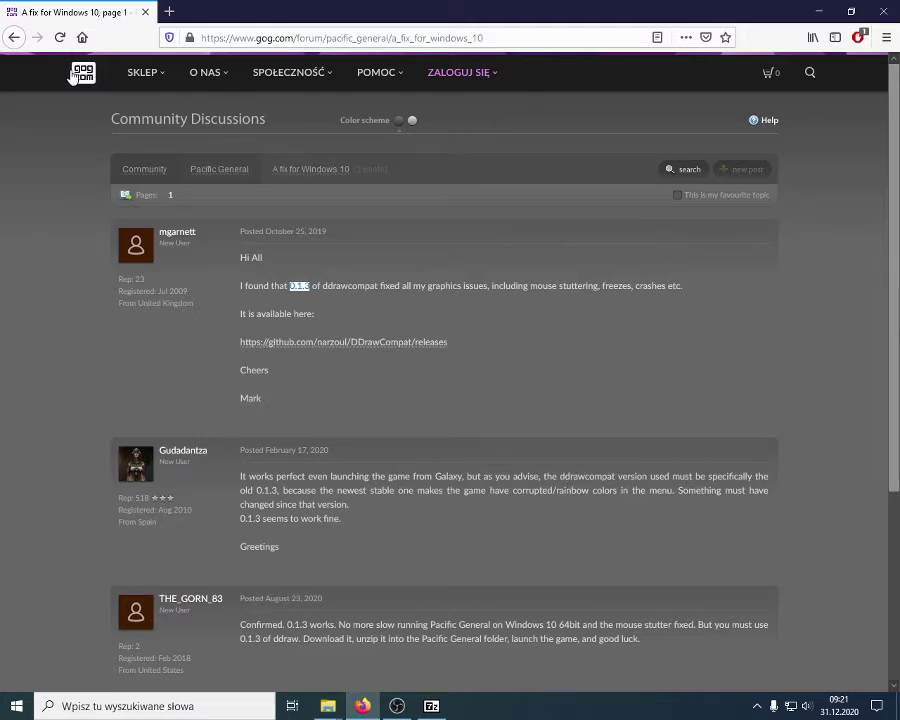
# Open 'How to run Pacific General in a window' and highlight DxWnd version 2.04.14.
pyautogui.click(221, 174)
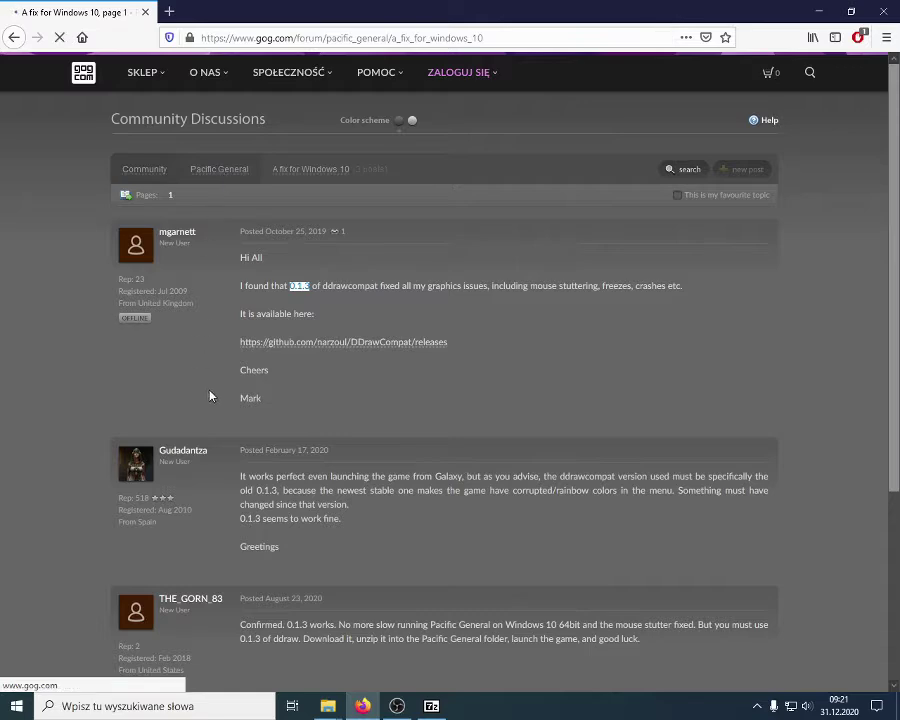
pyautogui.scroll(3, 265, 444)
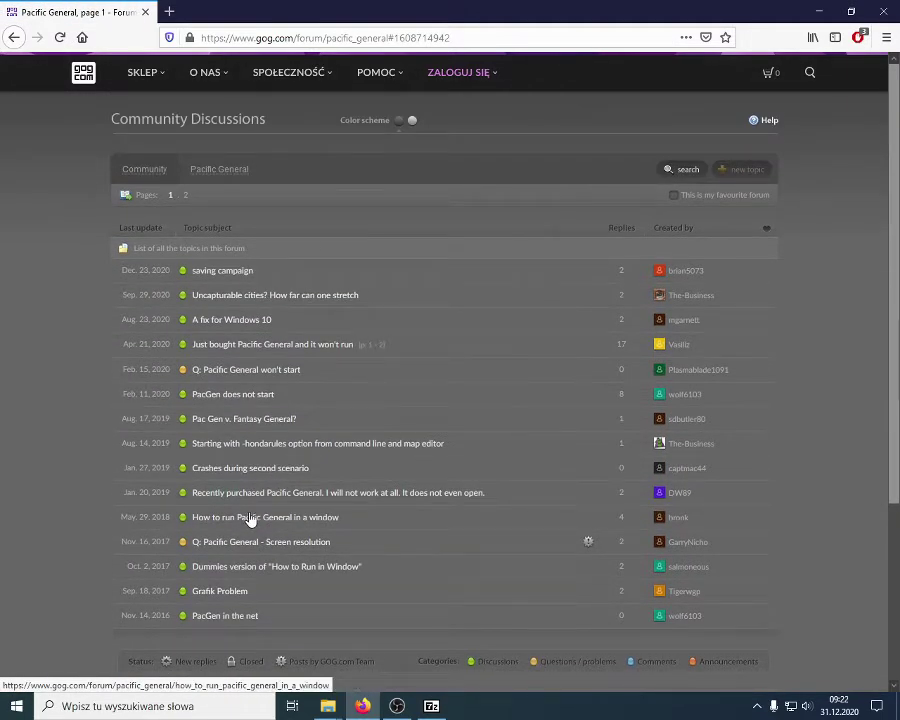
pyautogui.click(247, 517)
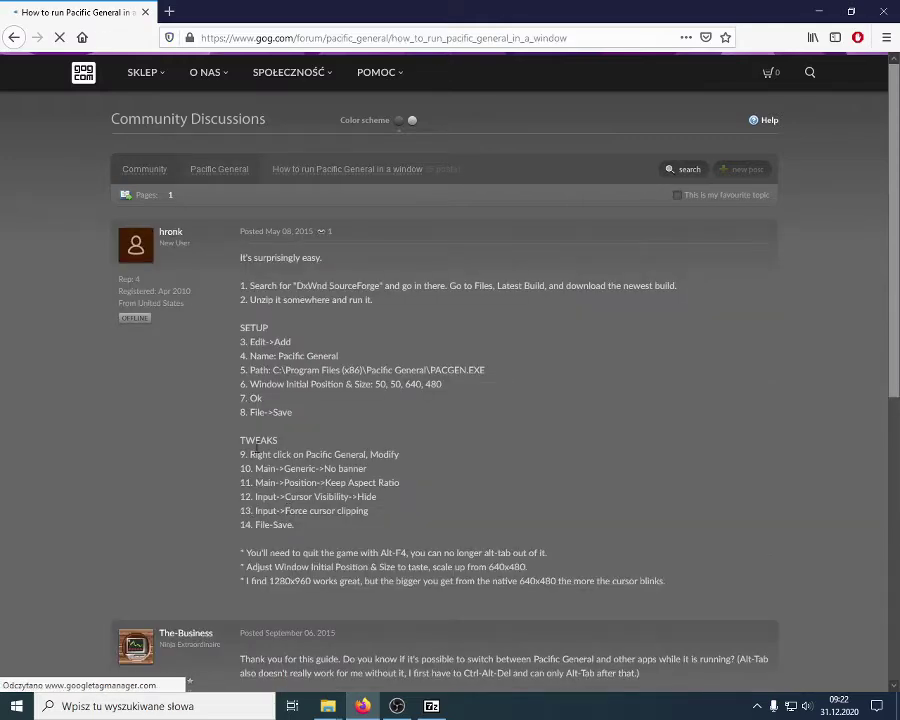
pyautogui.moveTo(298, 285); pyautogui.dragTo(329, 285)
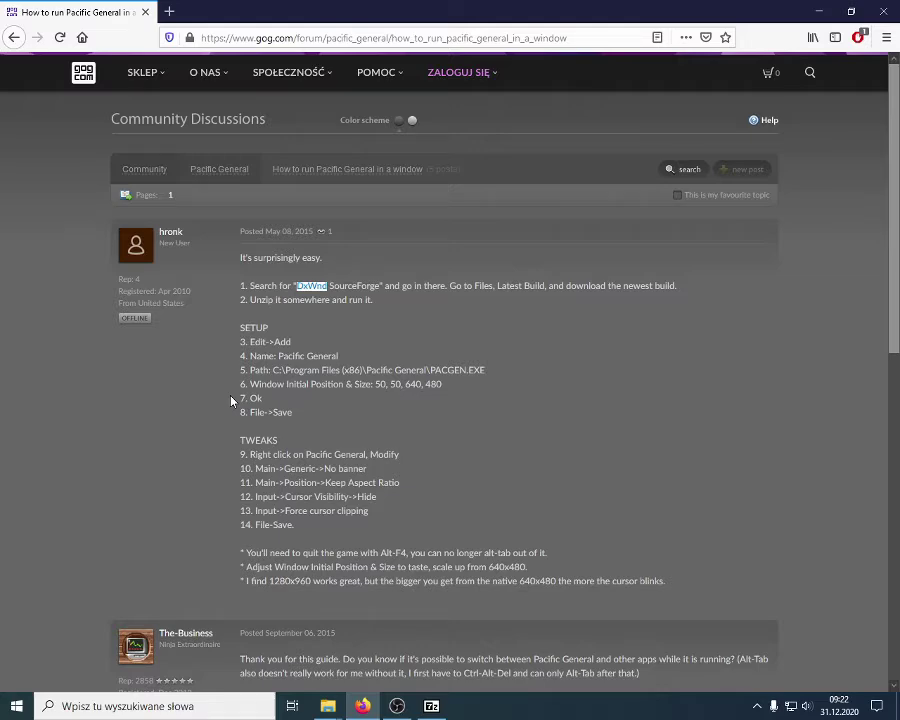
pyautogui.scroll(-5, 231, 401)
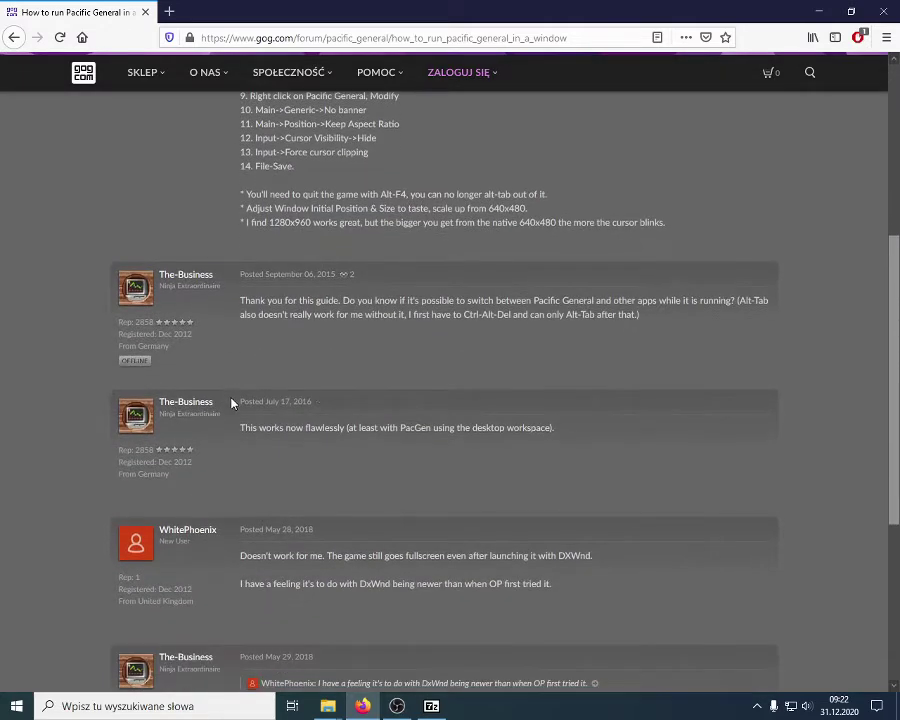
pyautogui.scroll(-2, 231, 401)
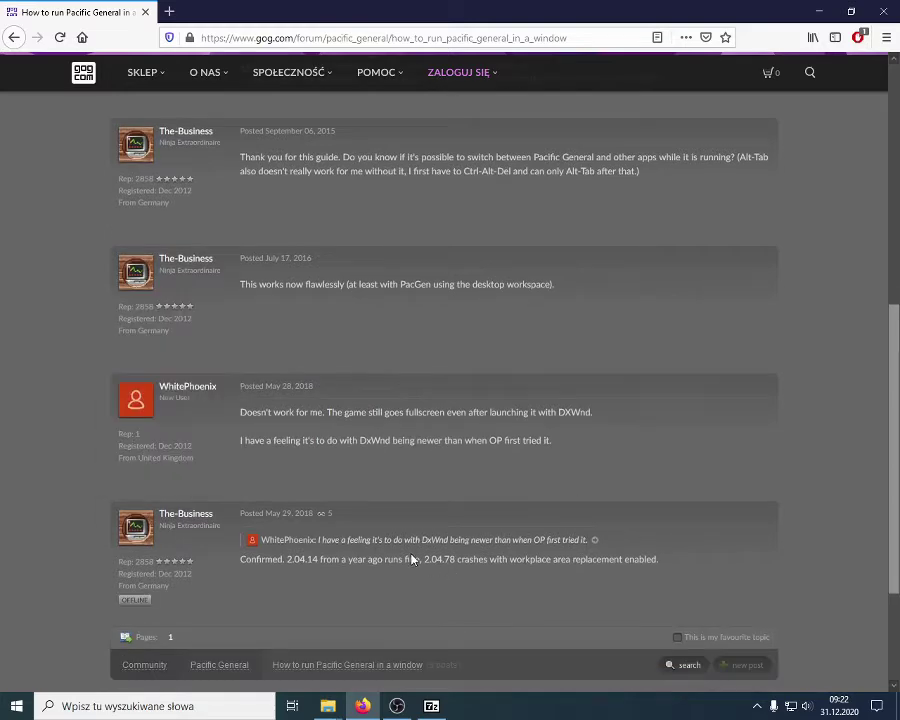
pyautogui.moveTo(288, 560); pyautogui.dragTo(317, 560)
# Google 'dxwnd download' in a new tab and open the SourceForge DxWnd result.
pyautogui.click(171, 13)
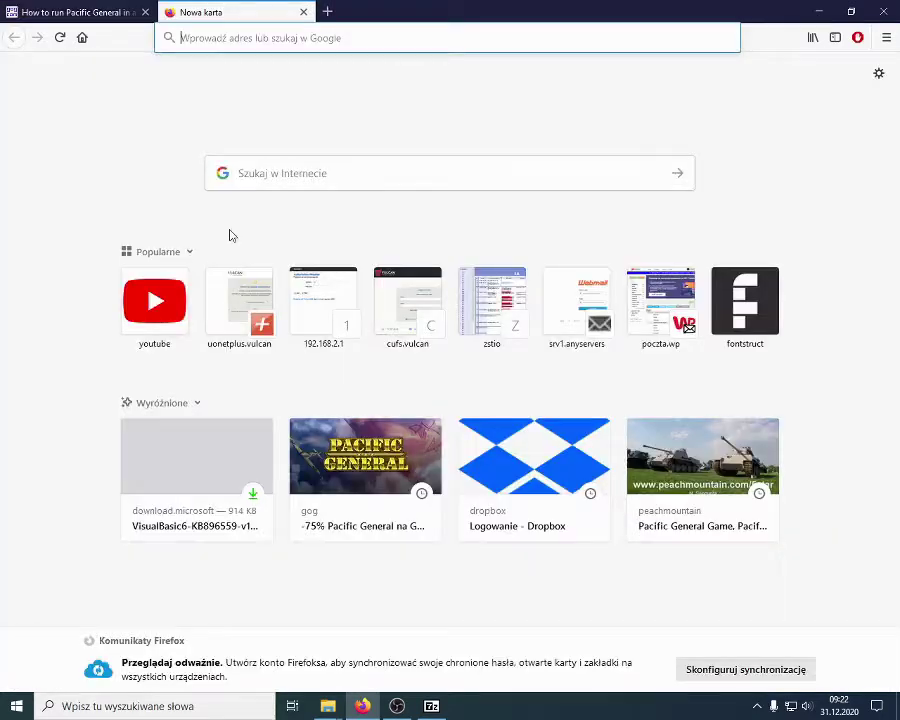
pyautogui.write('dx')
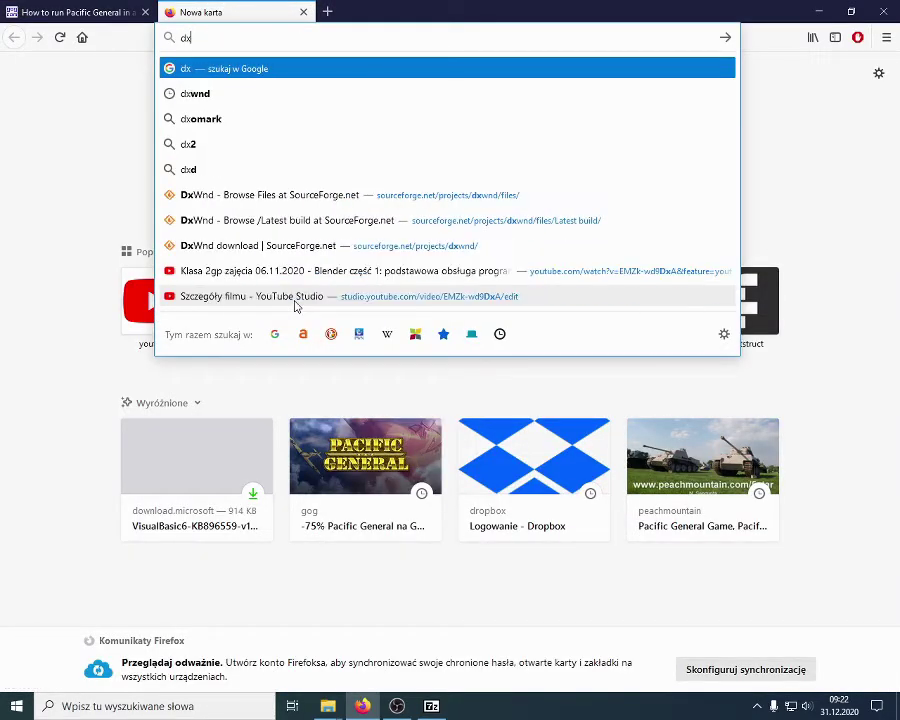
pyautogui.write('wnd')
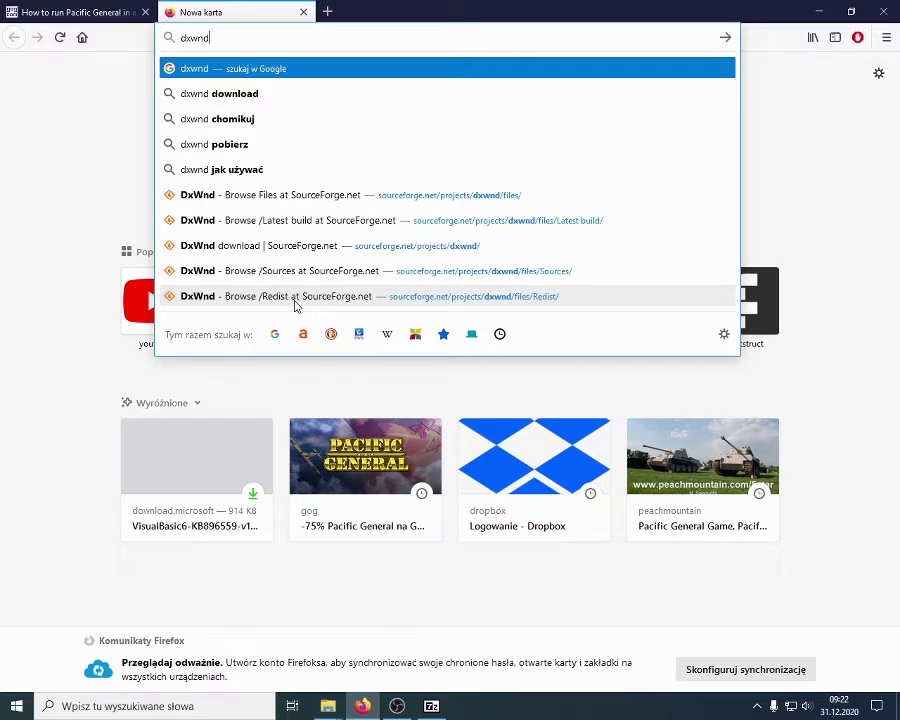
pyautogui.write(' do')
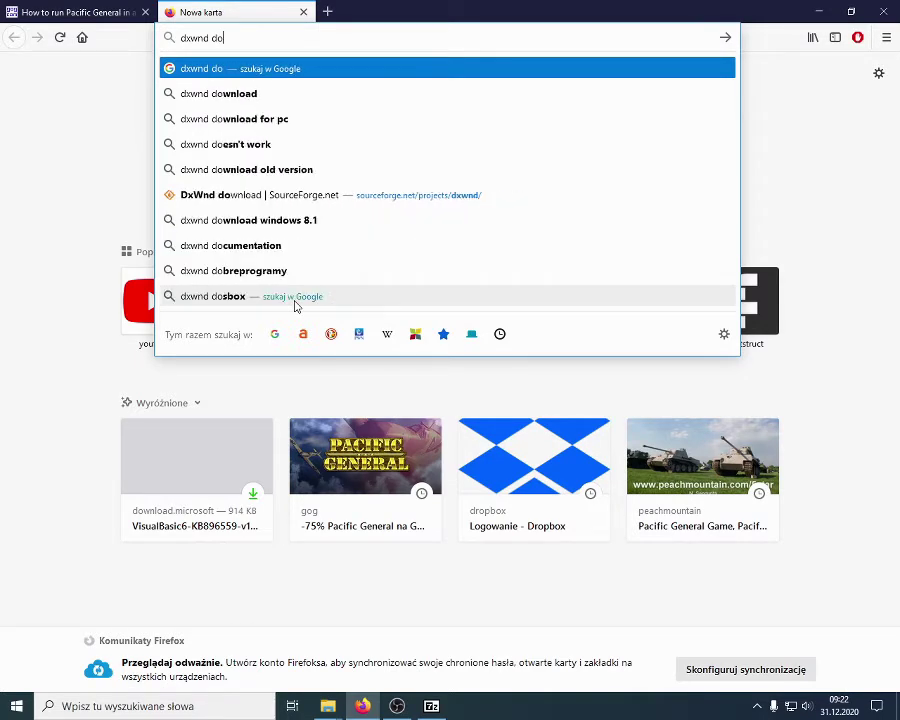
pyautogui.write('wnl')
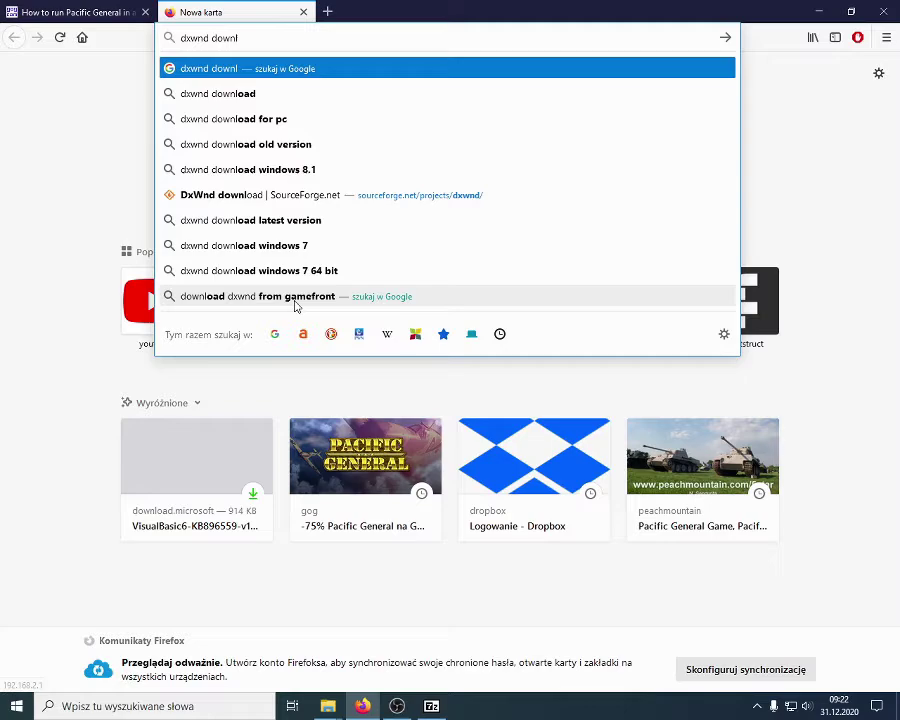
pyautogui.write('oad')
pyautogui.press('Return')
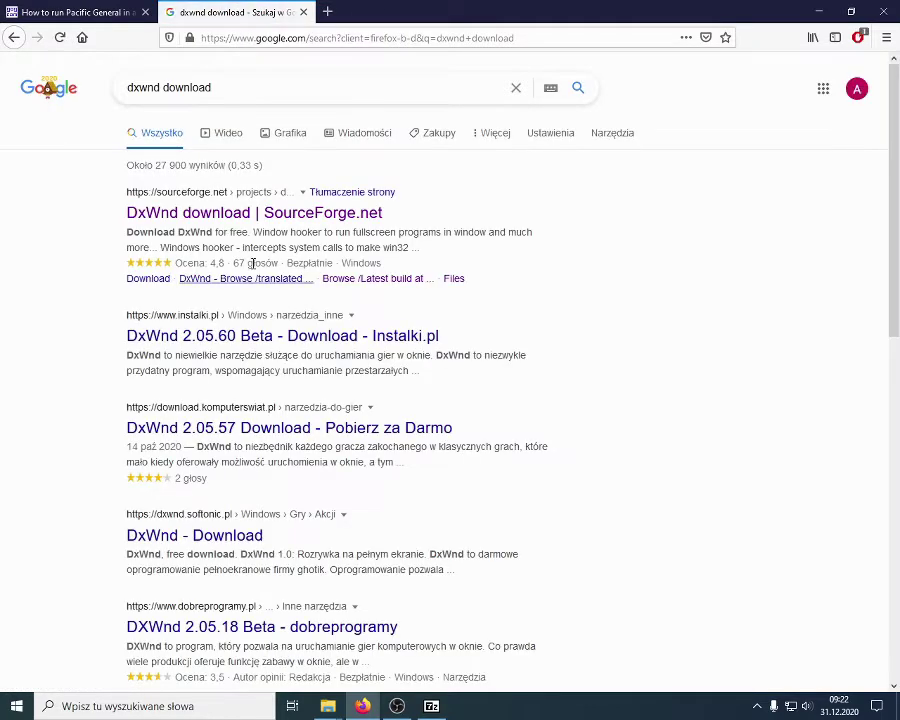
pyautogui.click(224, 211)
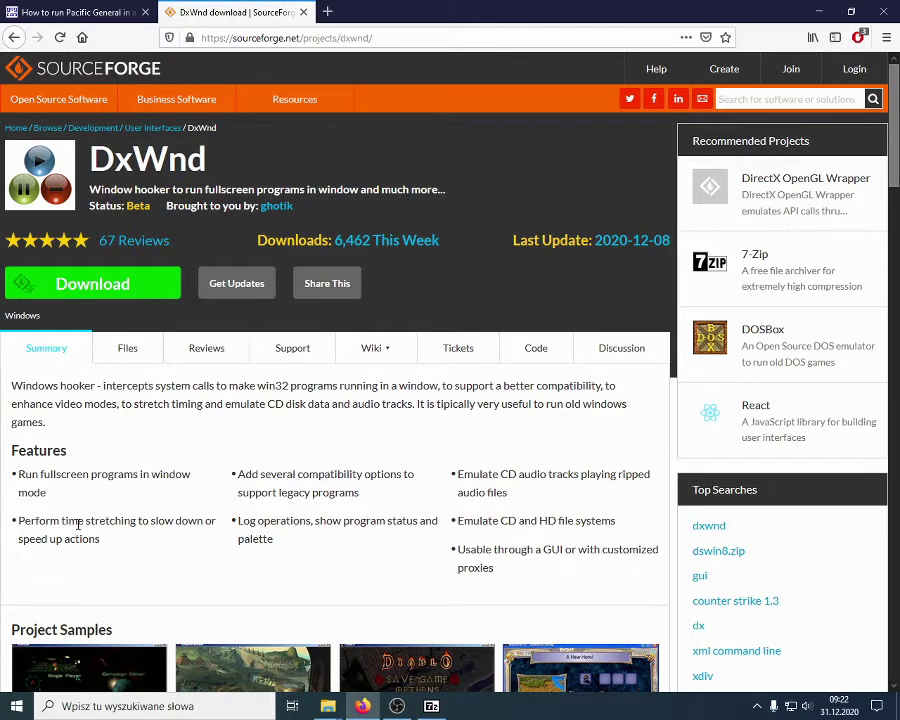
# Open DxWnd's Files, then Latest build, and scroll down to v2_04_14_build.rar.
pyautogui.click(129, 351)
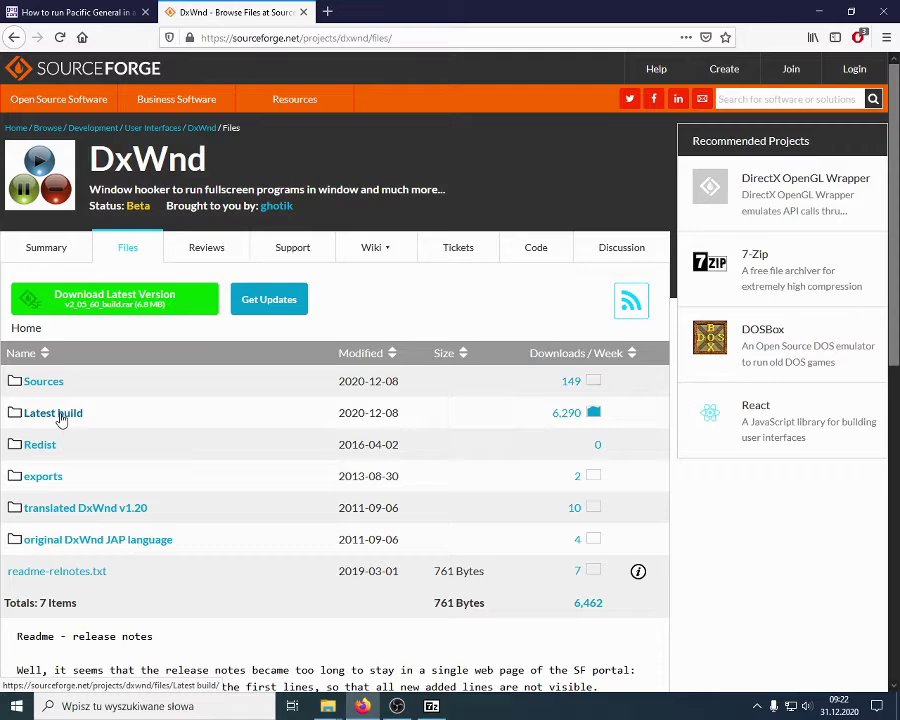
pyautogui.click(58, 416)
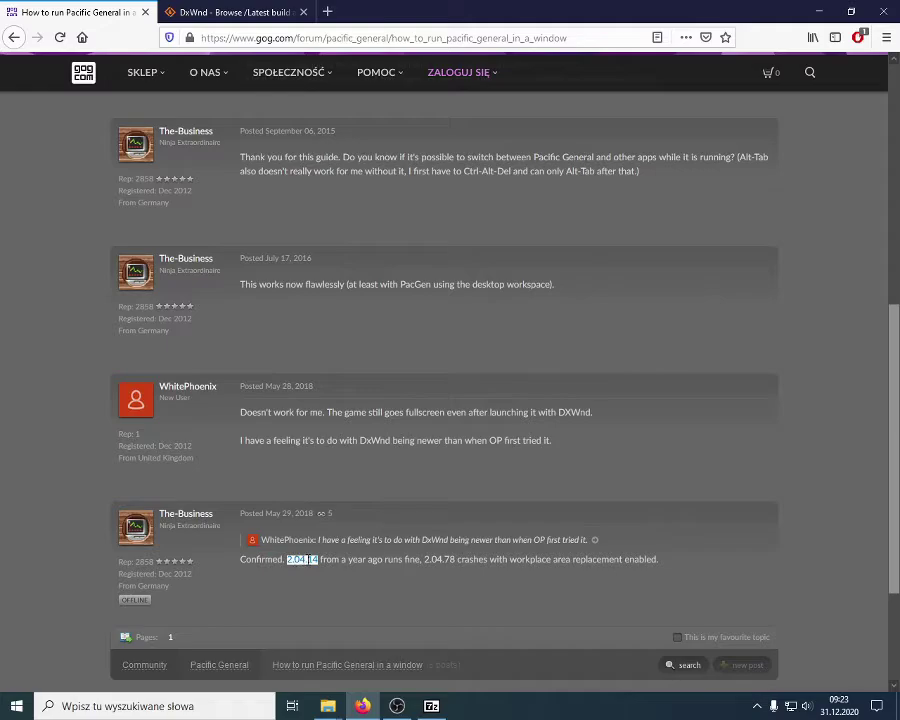
pyautogui.click(248, 14)
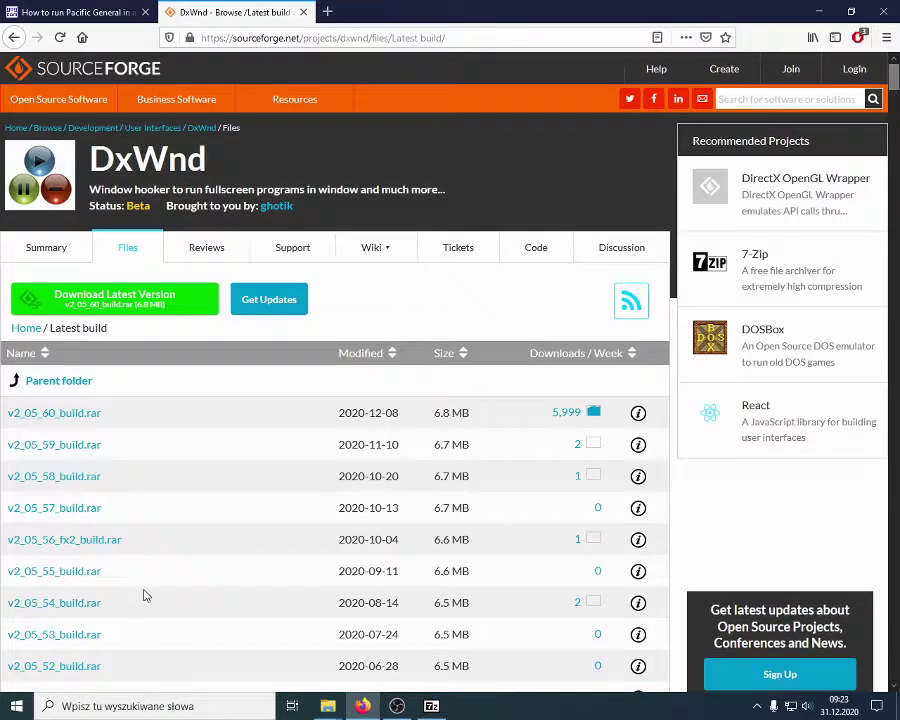
pyautogui.scroll(-15, 143, 596)
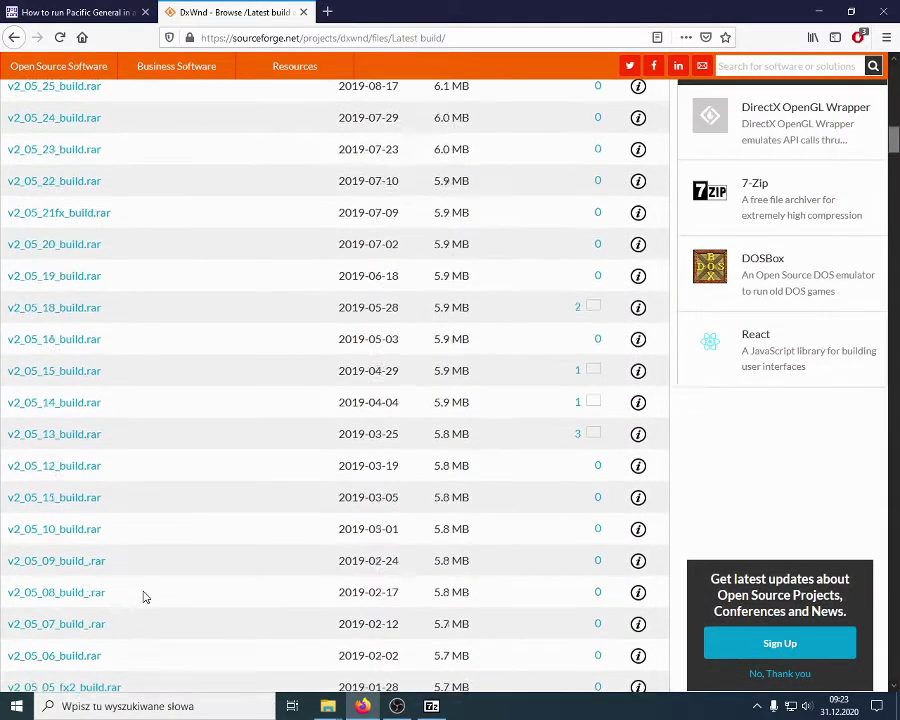
pyautogui.scroll(-10, 143, 596)
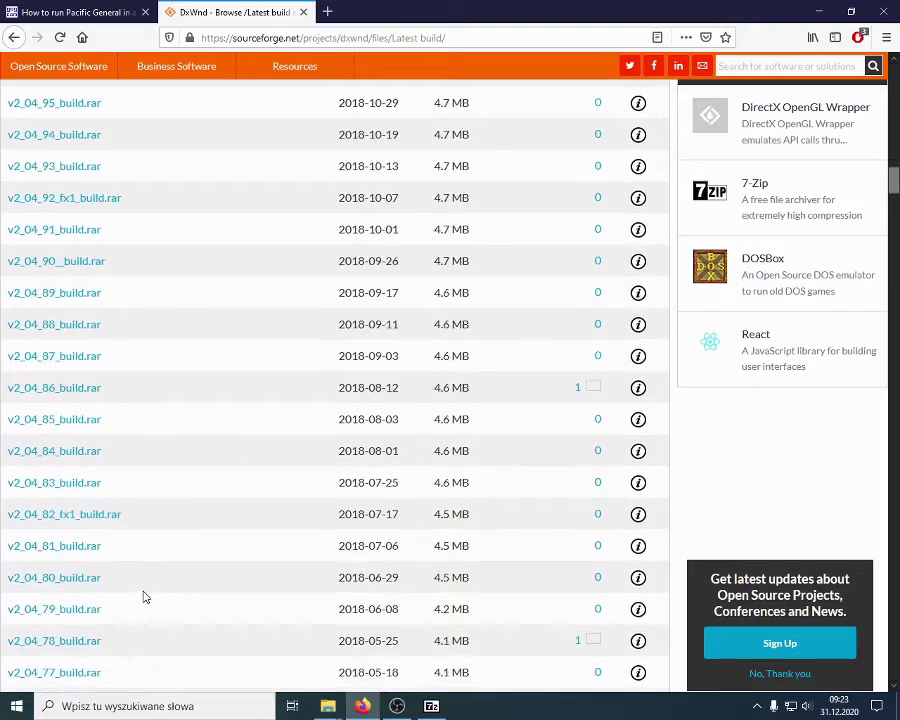
pyautogui.scroll(-12, 143, 596)
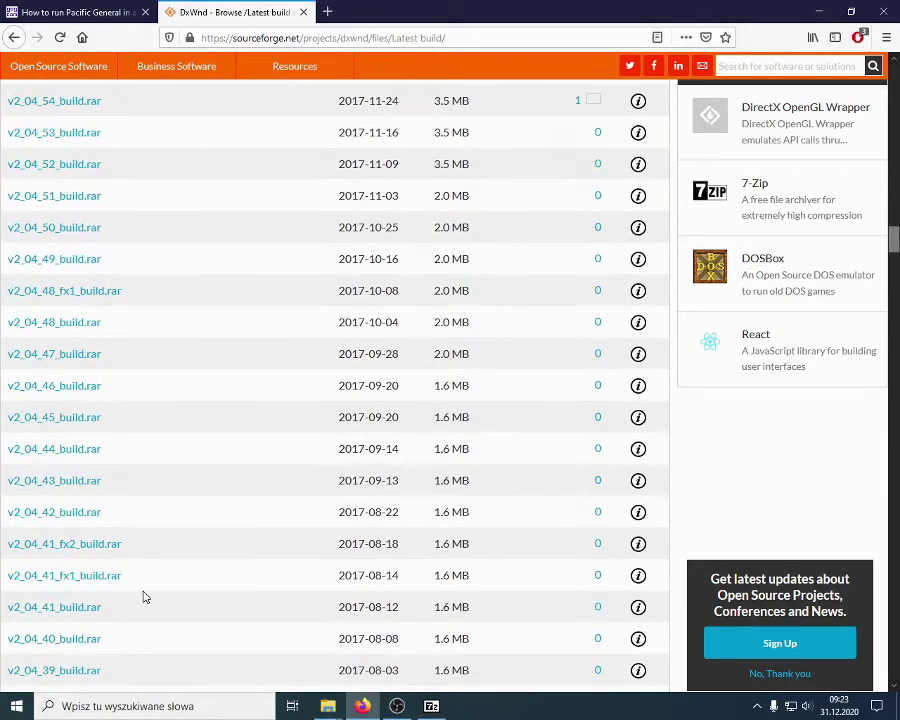
pyautogui.scroll(-10, 143, 596)
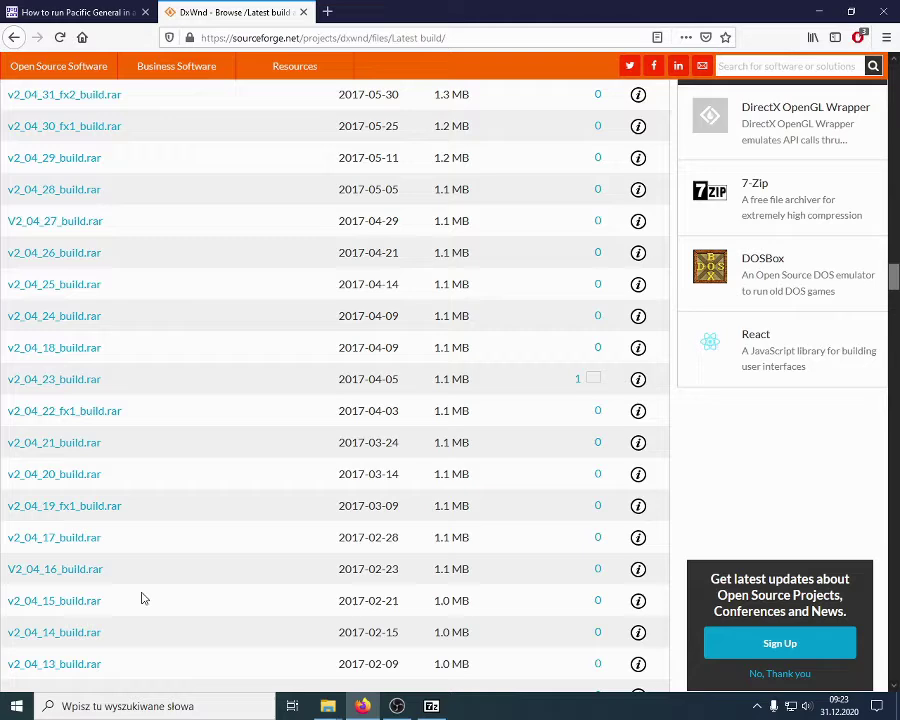
pyautogui.scroll(-3, 142, 598)
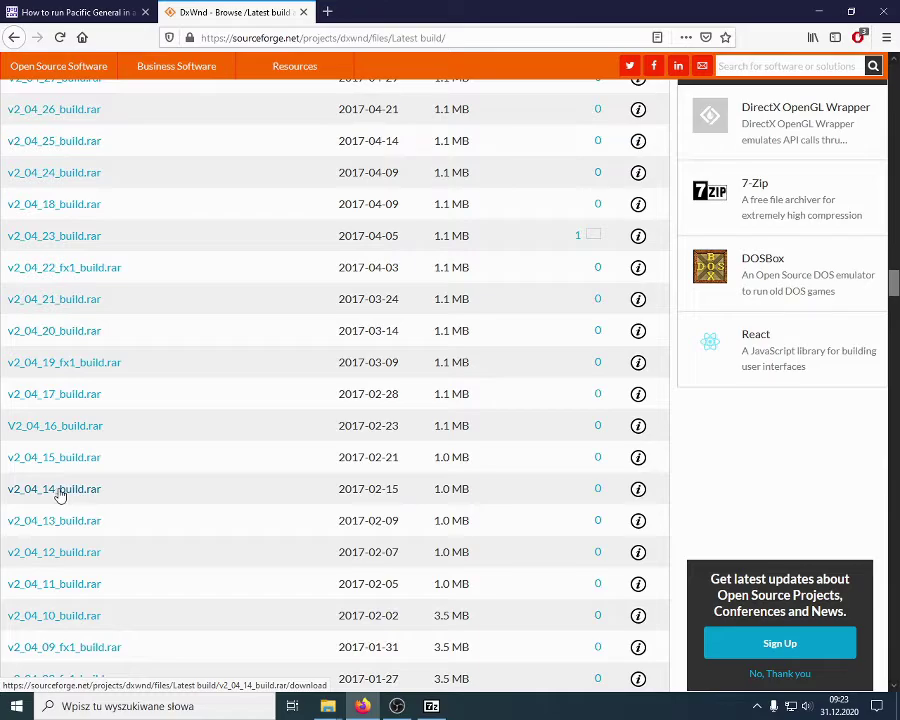
# Inspect v2_04_14_build.rar in 7-Zip, checking dxwnd.dll and wing32.dll.
pyautogui.moveTo(327, 706)
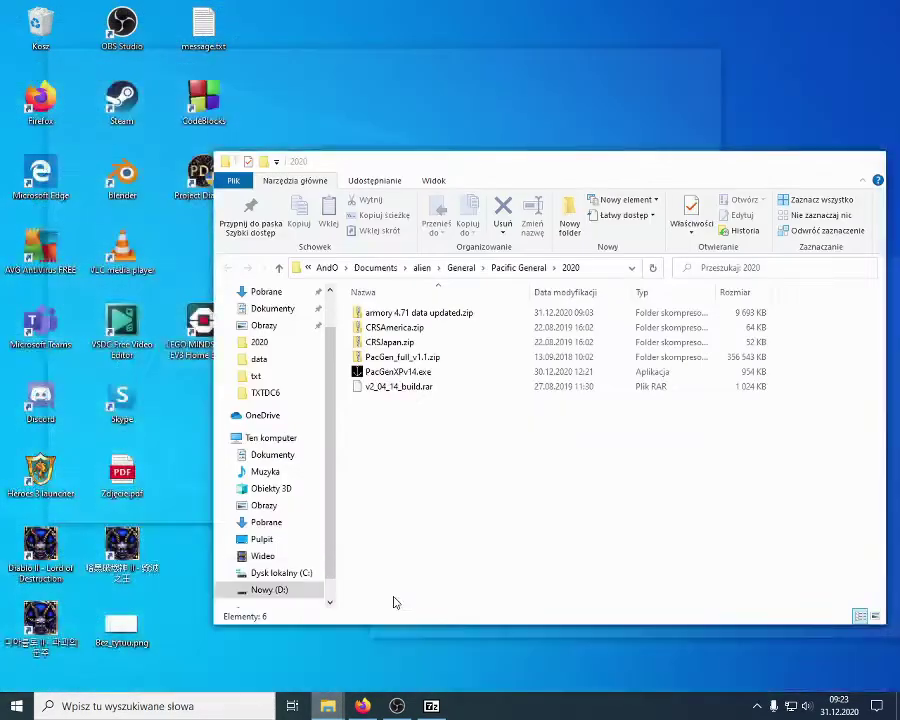
pyautogui.click(394, 601)
pyautogui.click(414, 390)
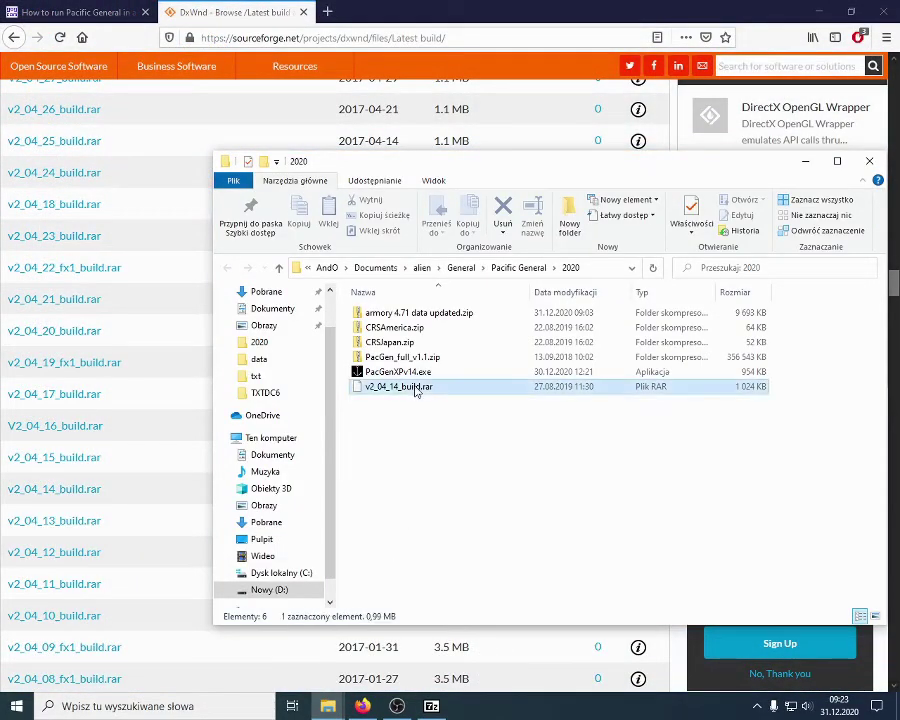
pyautogui.rightClick(415, 390)
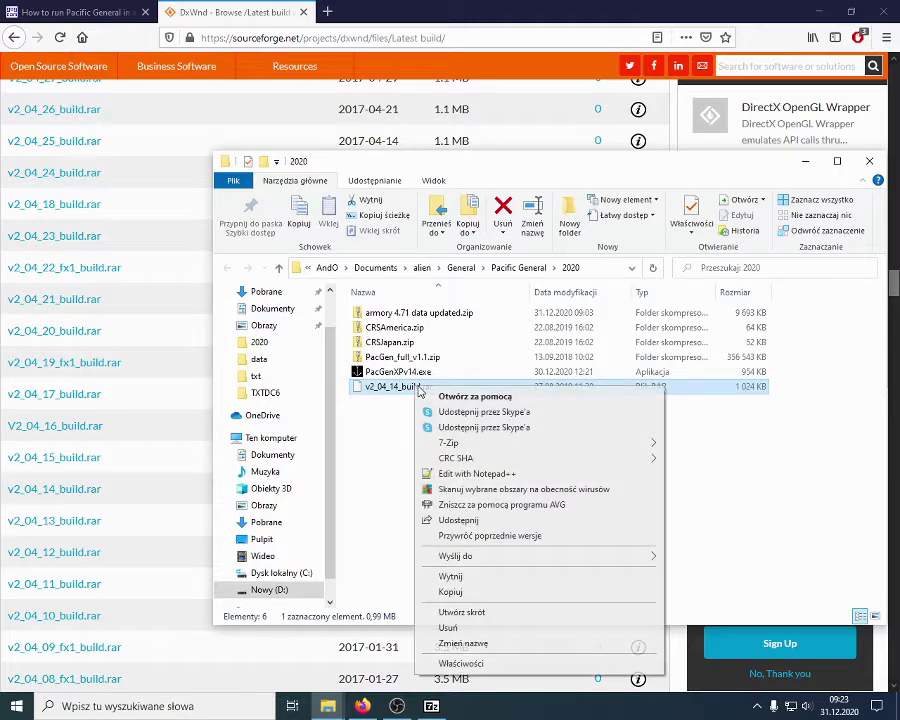
pyautogui.moveTo(443, 446)
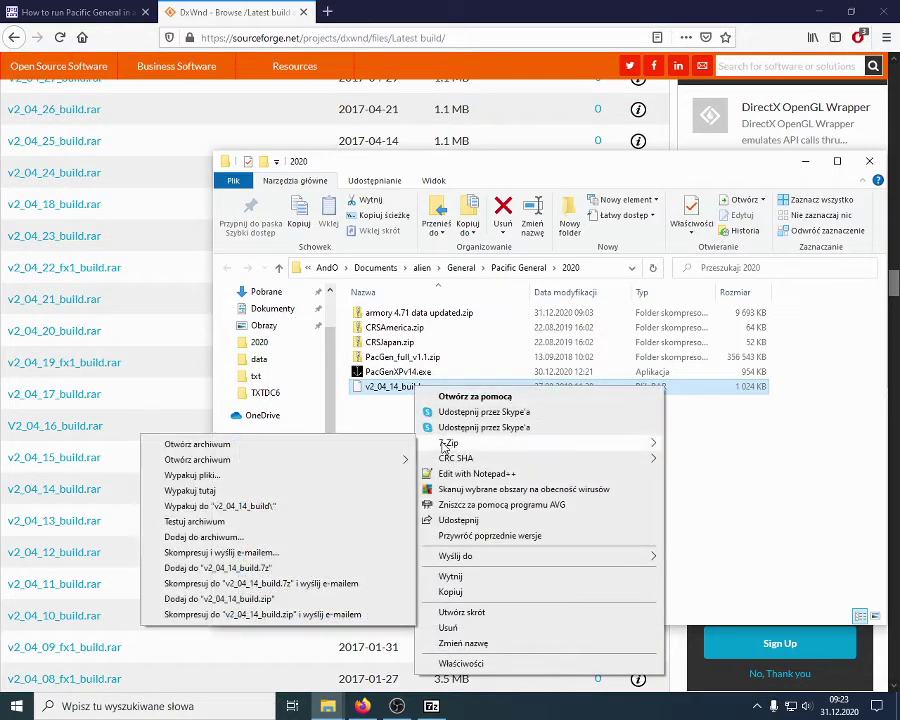
pyautogui.click(277, 447)
pyautogui.moveTo(416, 195); pyautogui.dragTo(401, 322)
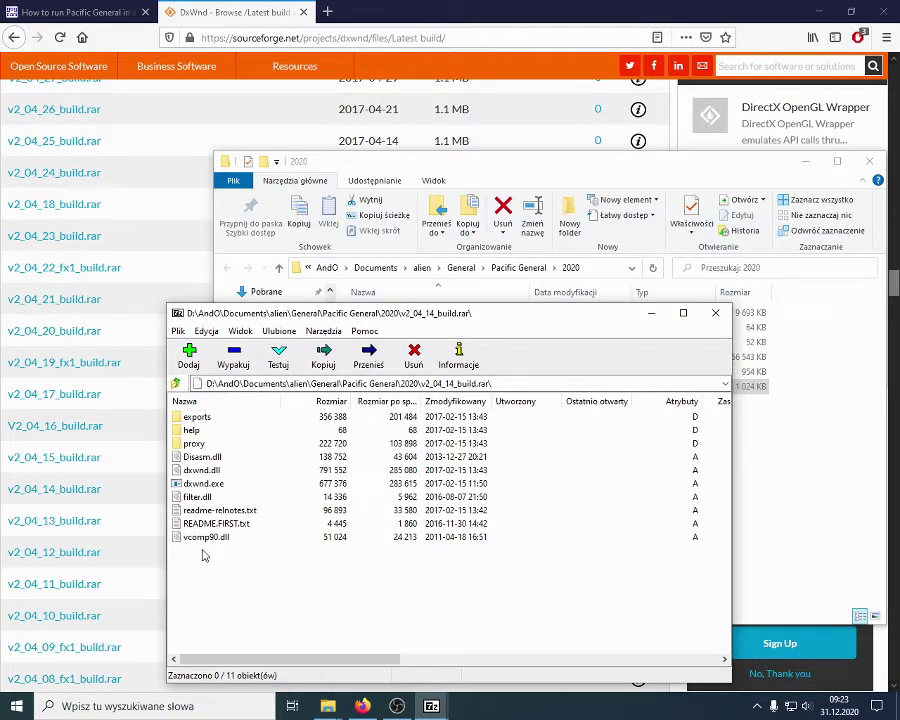
pyautogui.click(200, 550)
pyautogui.click(195, 470)
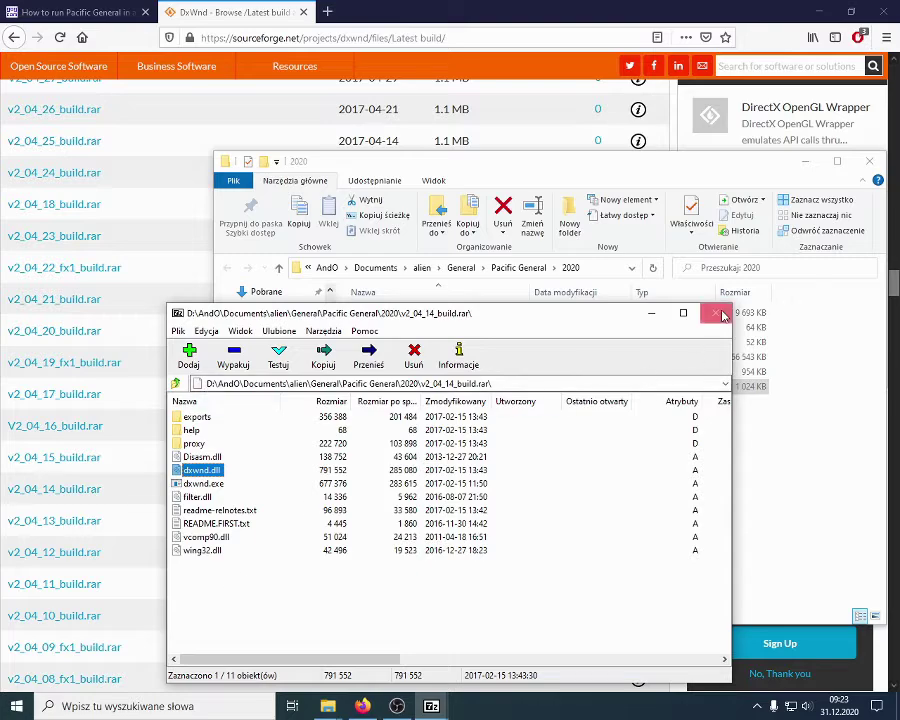
pyautogui.hotkey('alt', 'F4')
# Extract the archive to a v2_04_14_build folder and rename it 'DxWnd'.
pyautogui.rightClick(360, 395)
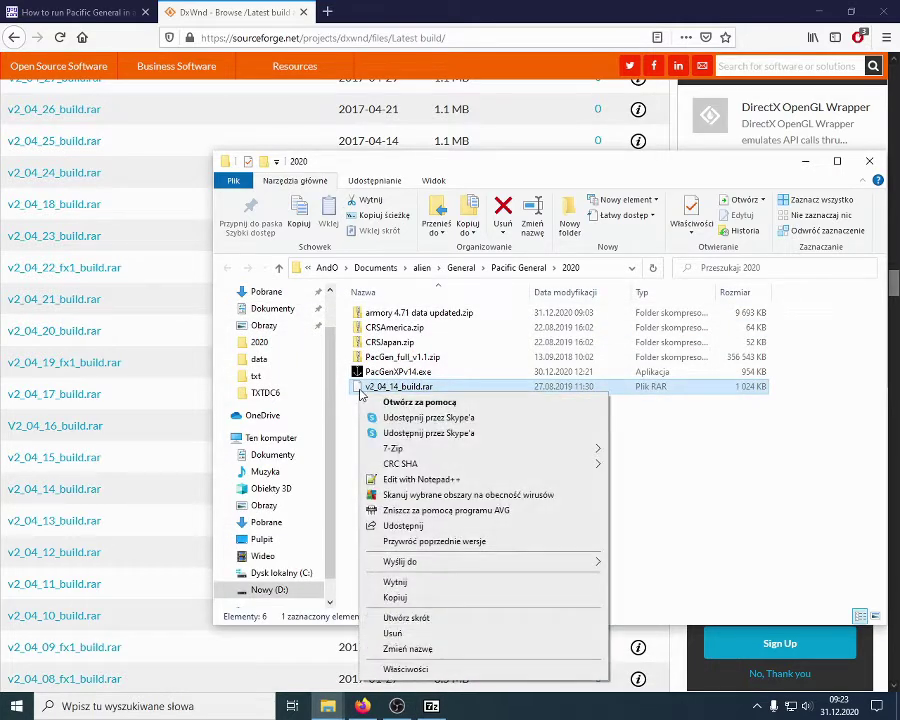
pyautogui.moveTo(388, 453)
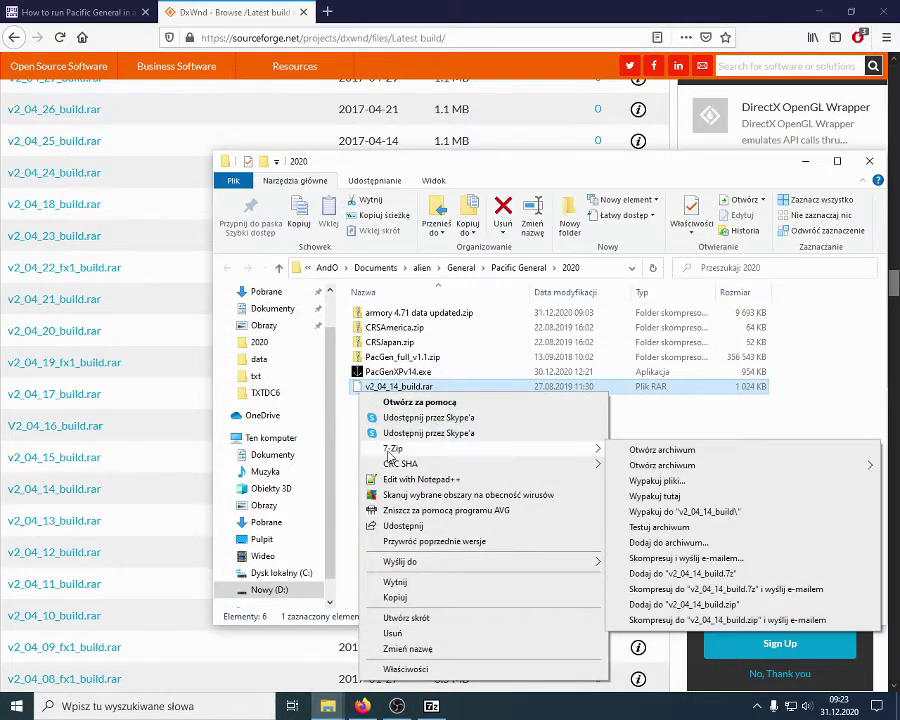
pyautogui.click(681, 512)
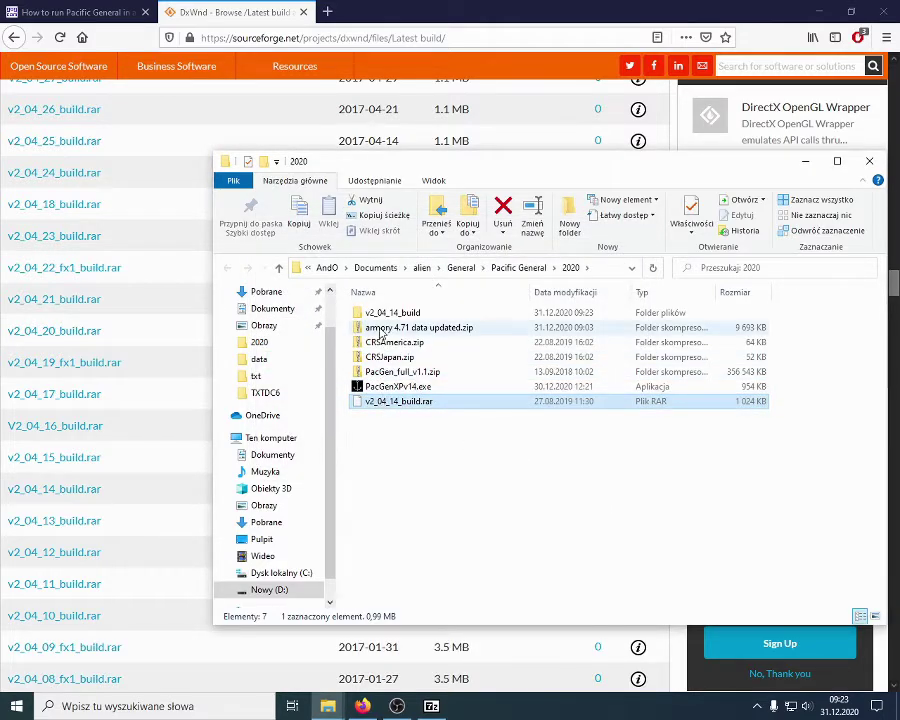
pyautogui.click(381, 316)
pyautogui.click(381, 316)
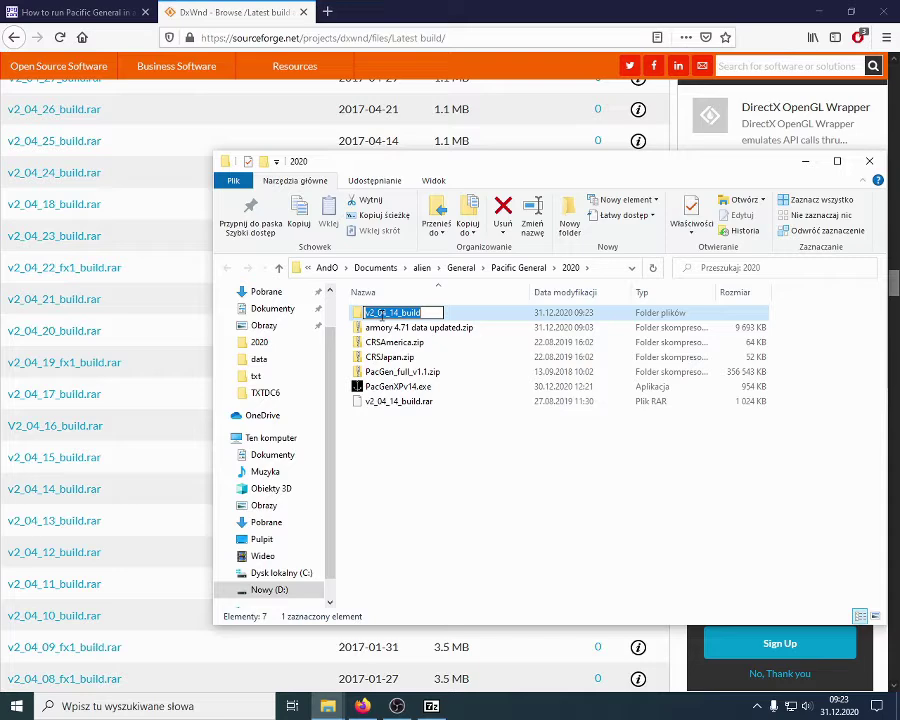
pyautogui.write('DxWnd')
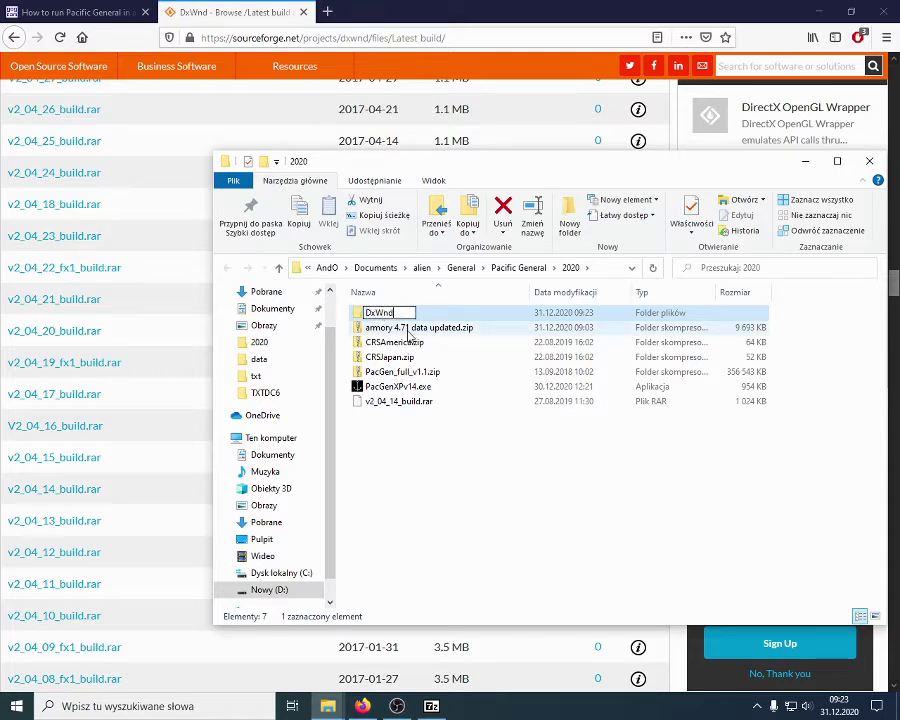
pyautogui.press('Return')
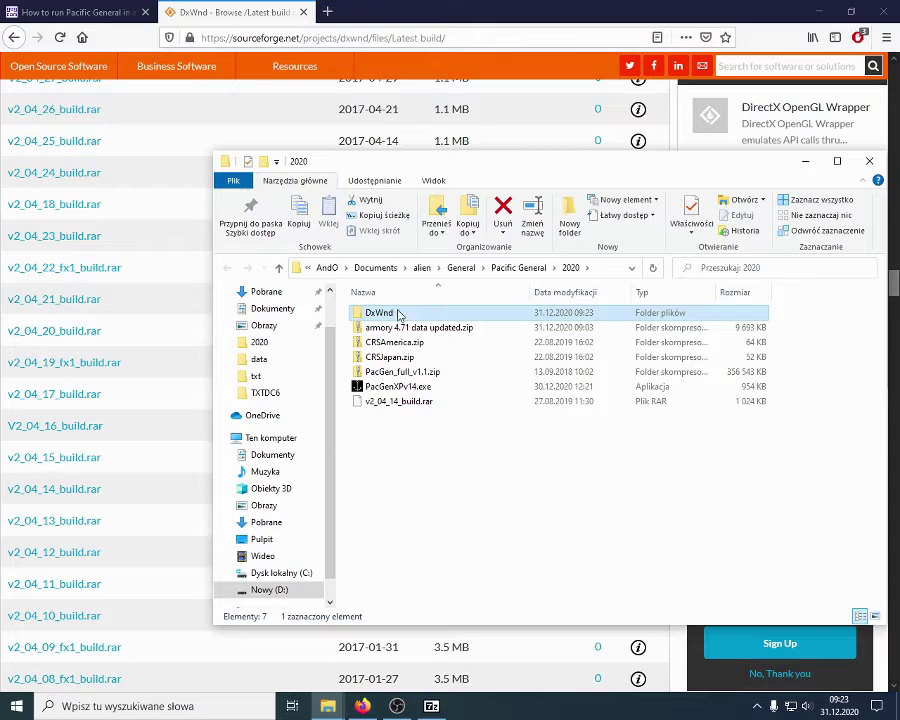
# Go up to the games folder, open DxWnd and launch dxwnd.exe.
pyautogui.click(328, 706)
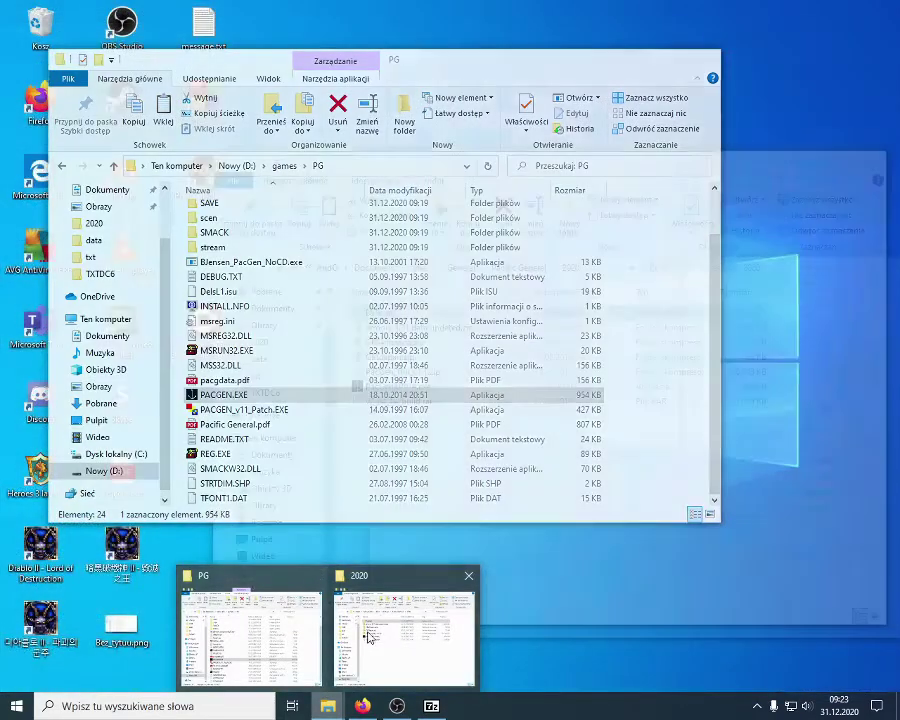
pyautogui.moveTo(387, 633)
pyautogui.click(268, 626)
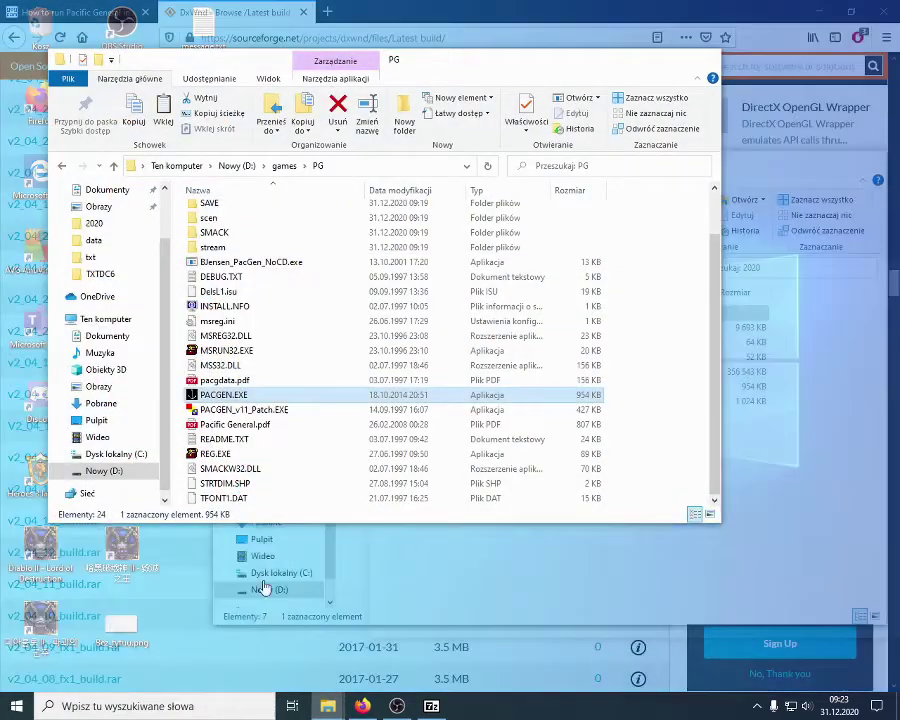
pyautogui.click(284, 166)
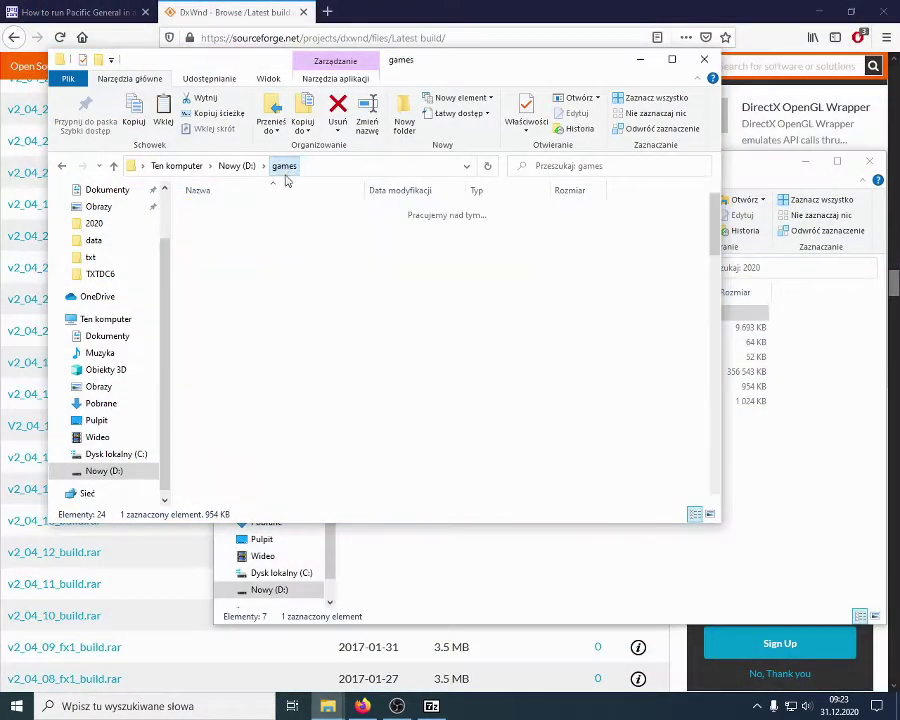
pyautogui.click(694, 293)
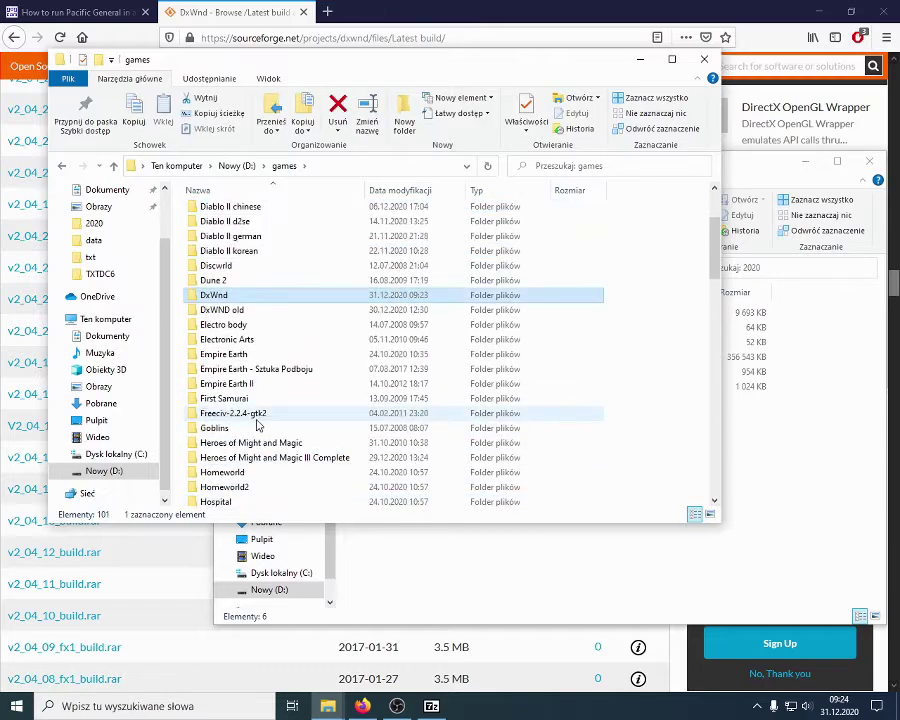
pyautogui.doubleClick(223, 296)
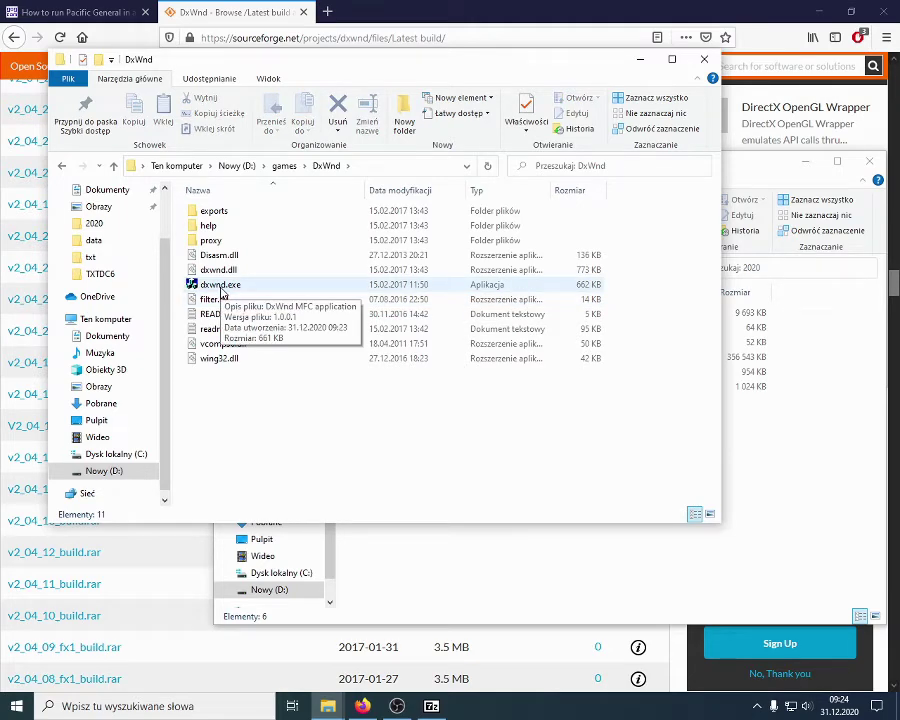
pyautogui.doubleClick(222, 288)
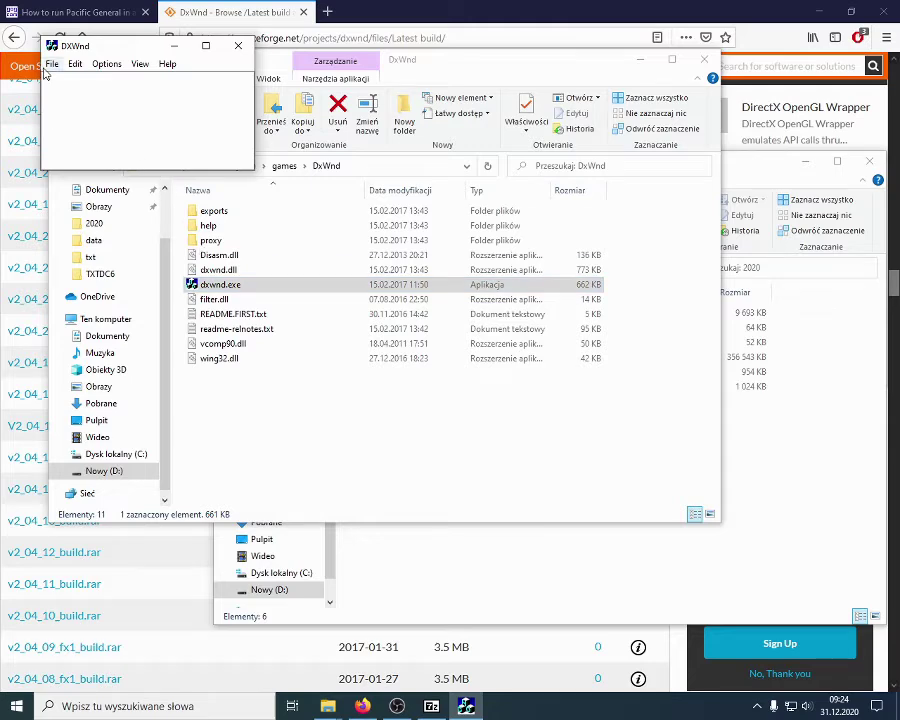
# Add a new program entry in DxWnd for Pacific General.
pyautogui.click(75, 64)
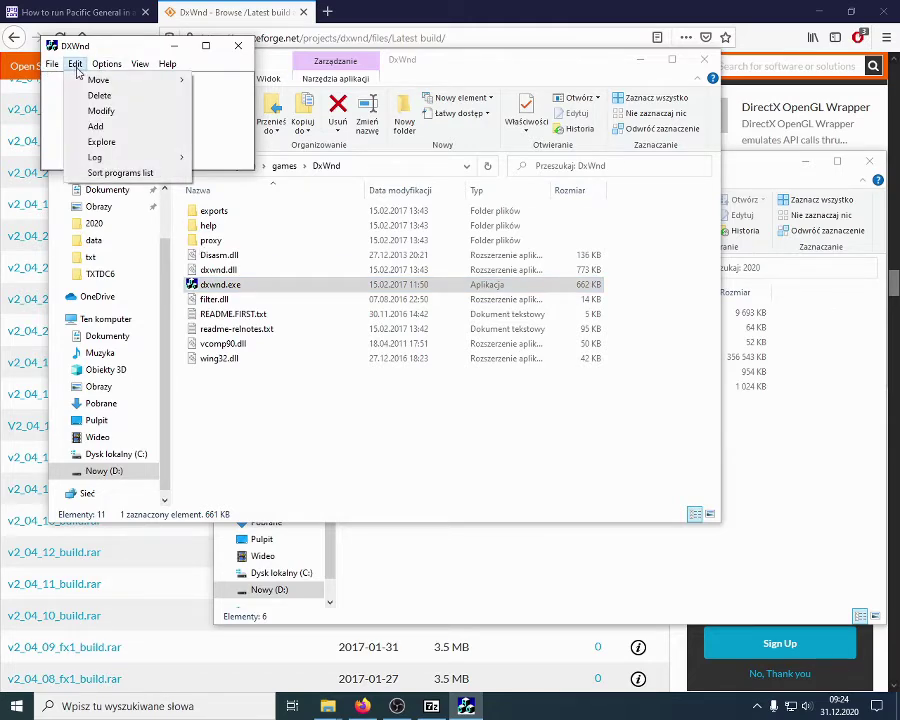
pyautogui.click(92, 126)
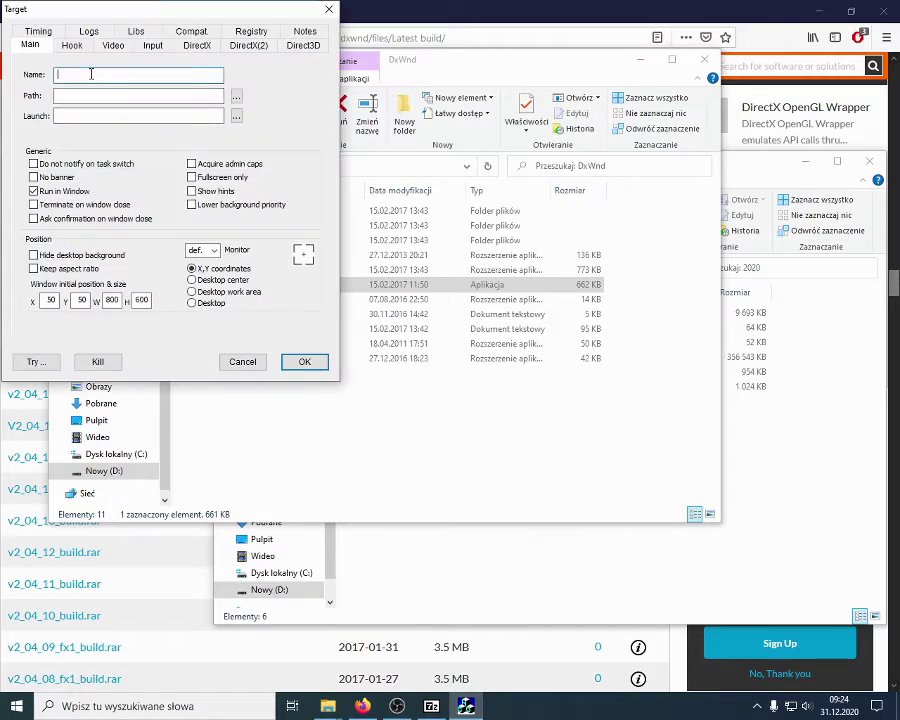
pyautogui.click(98, 74)
# Set the entry's path to D:\games\PG\PACGEN.EXE.
pyautogui.click(236, 98)
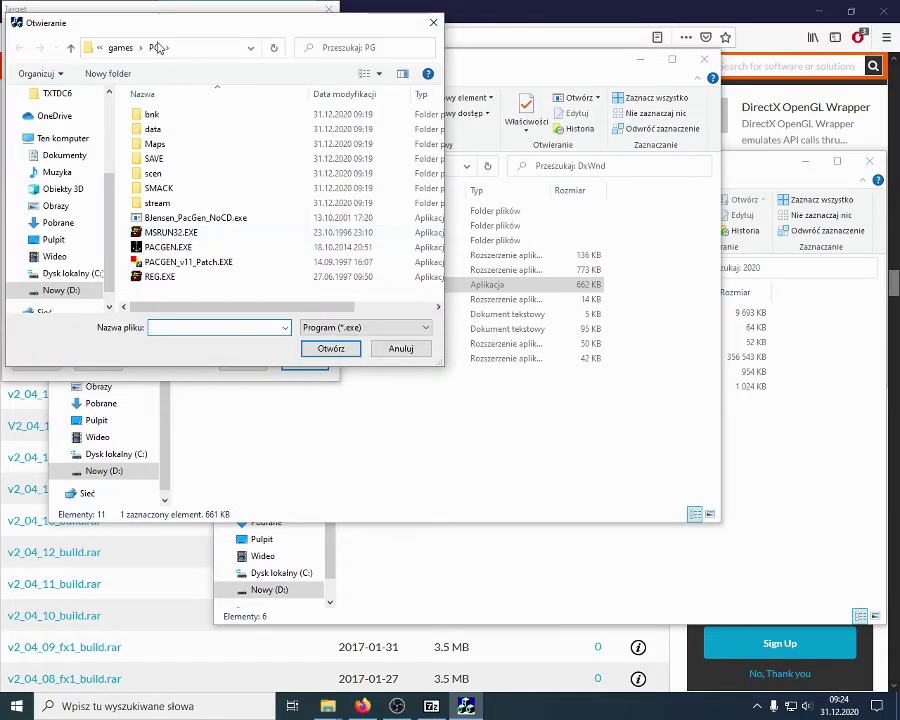
pyautogui.click(102, 47)
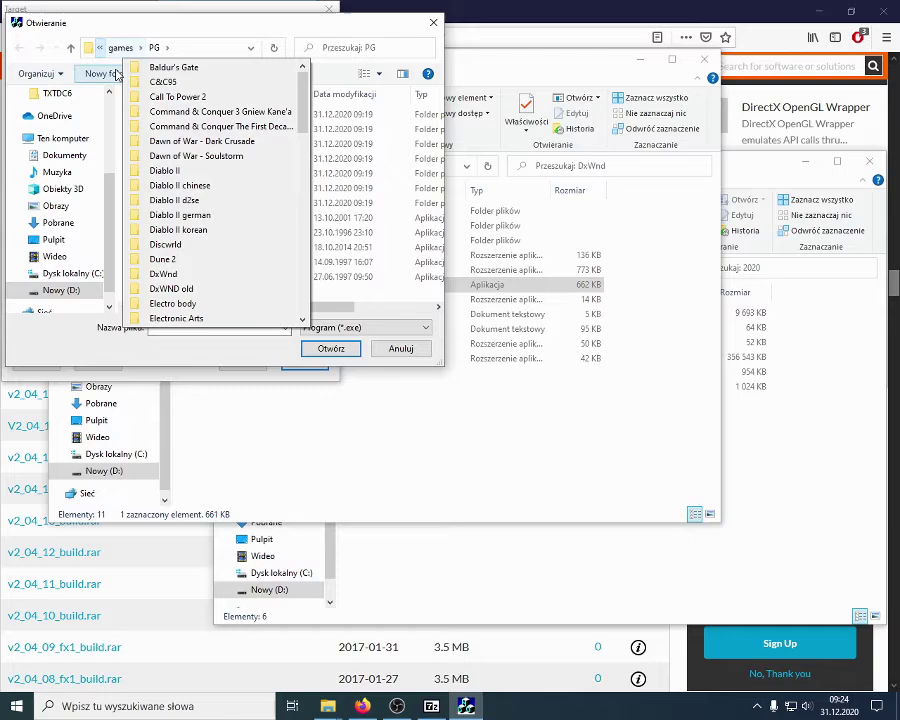
pyautogui.click(102, 47)
pyautogui.click(140, 66)
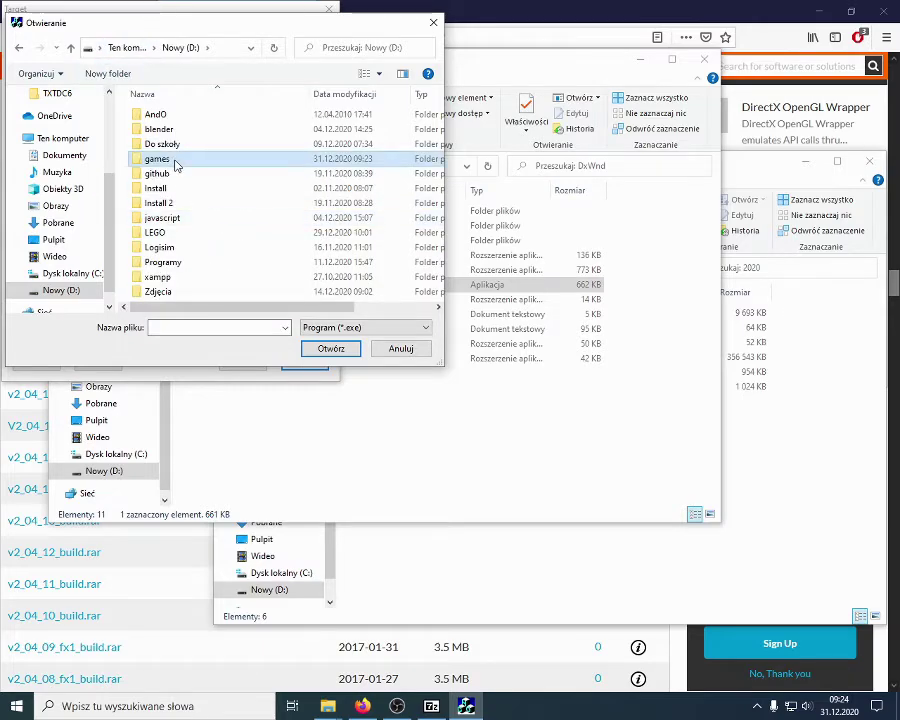
pyautogui.doubleClick(176, 160)
pyautogui.scroll(-2, 176, 252)
pyautogui.scroll(-12, 183, 256)
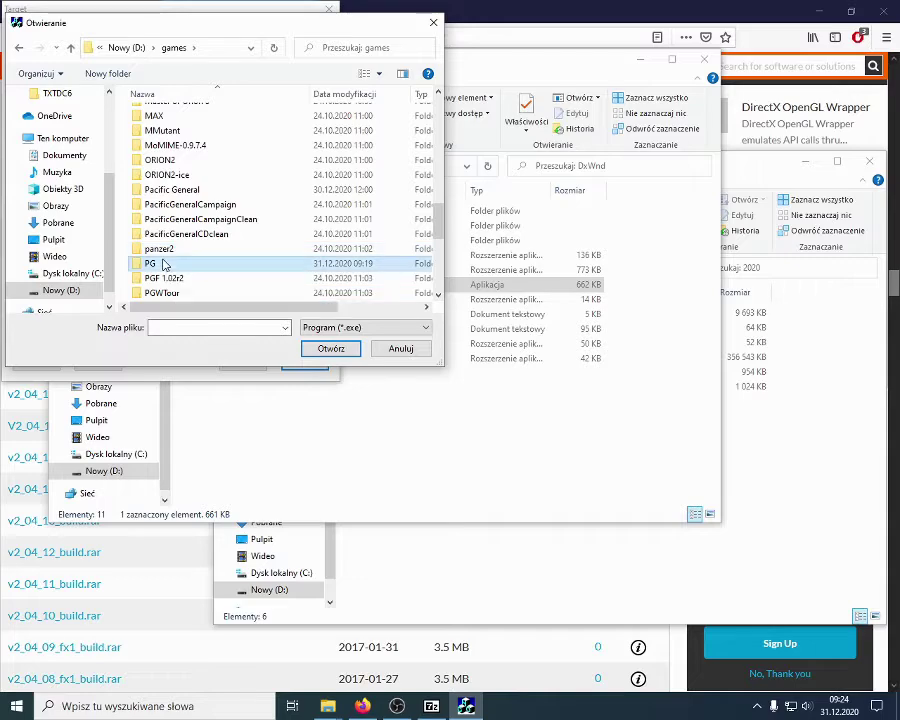
pyautogui.doubleClick(166, 263)
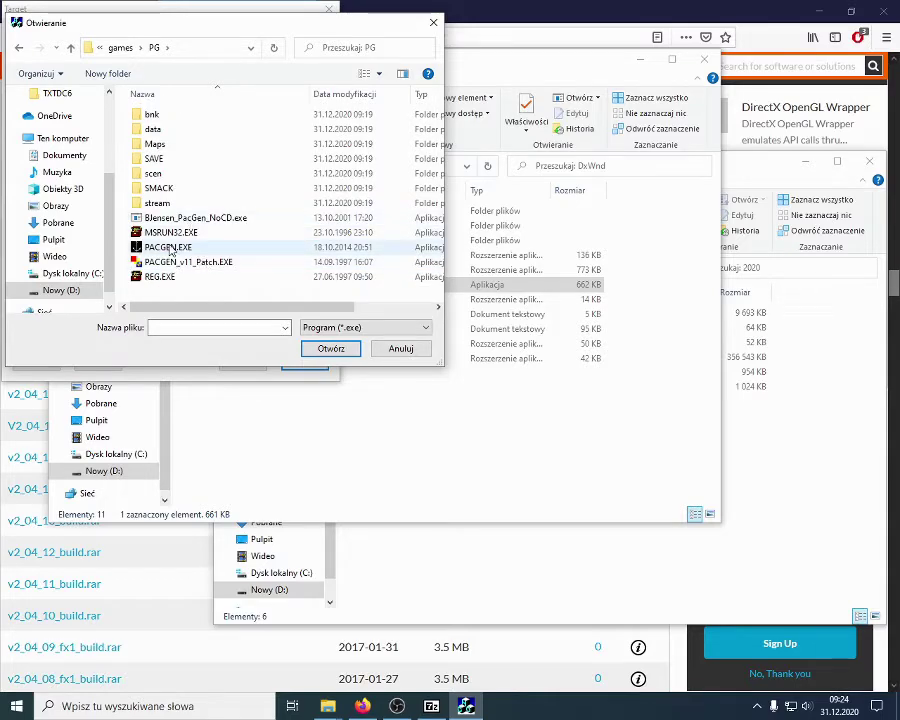
pyautogui.click(170, 248)
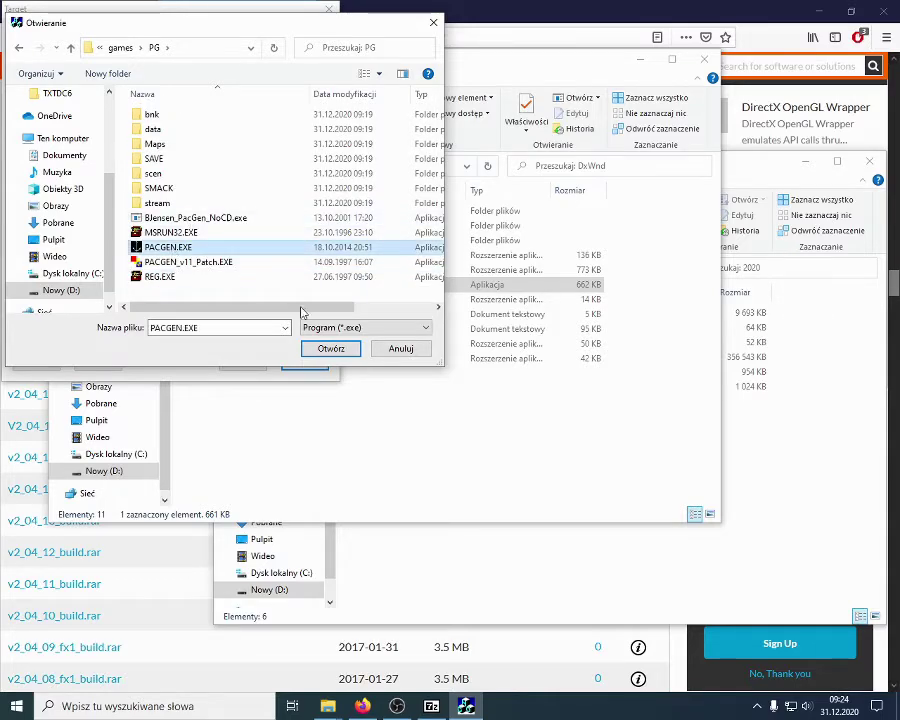
pyautogui.click(331, 348)
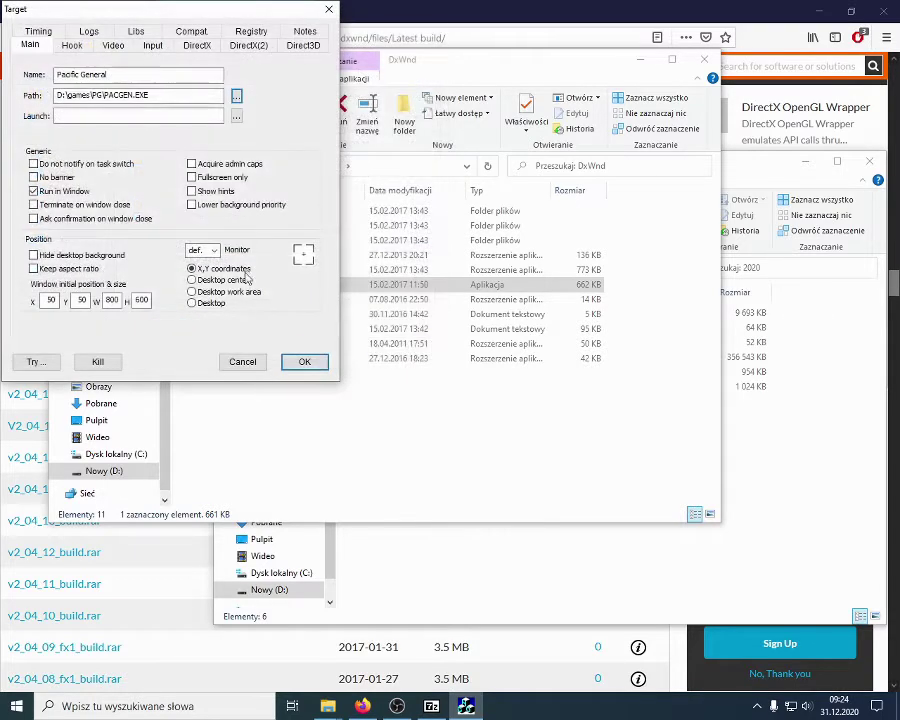
# Set the entry's launch file to D:\games\PG\PACGEN.EXE as well.
pyautogui.click(238, 117)
pyautogui.doubleClick(171, 175)
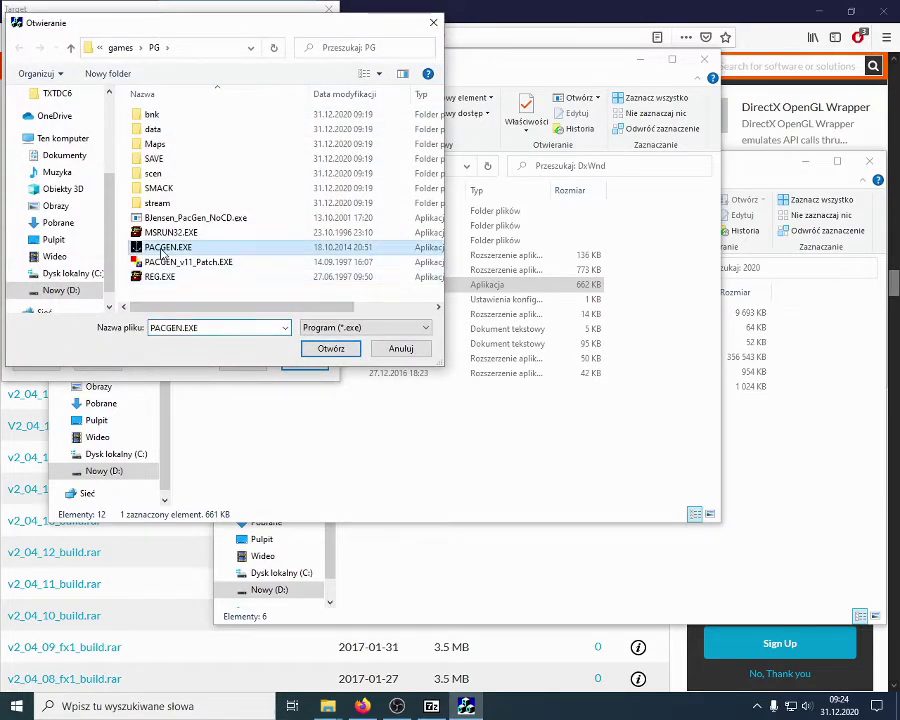
pyautogui.click(165, 114)
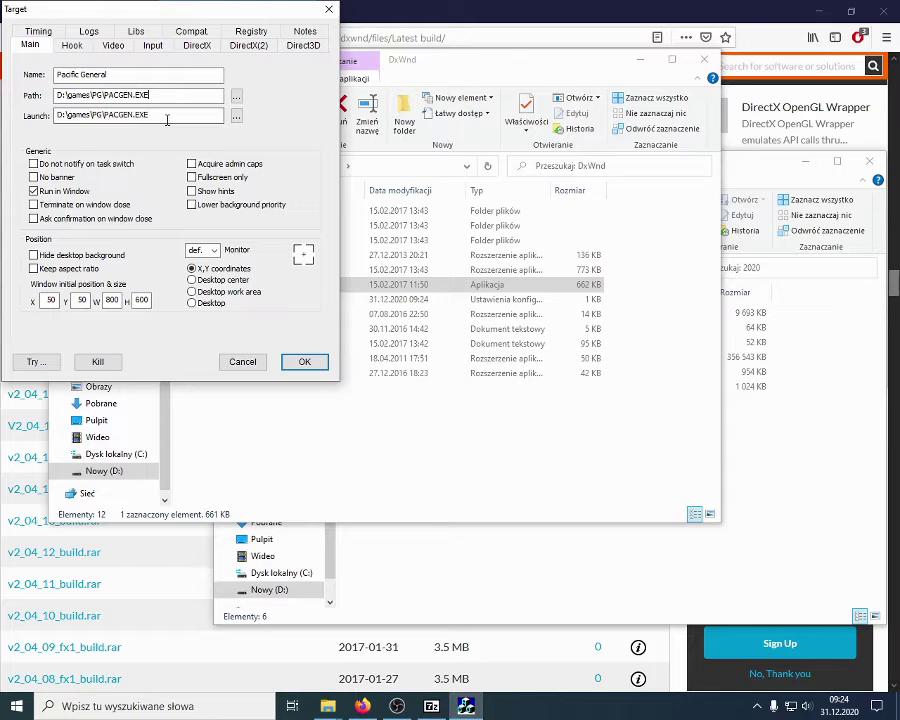
# Set the window to 640×480, save the entry and select it in the list.
pyautogui.doubleClick(109, 301)
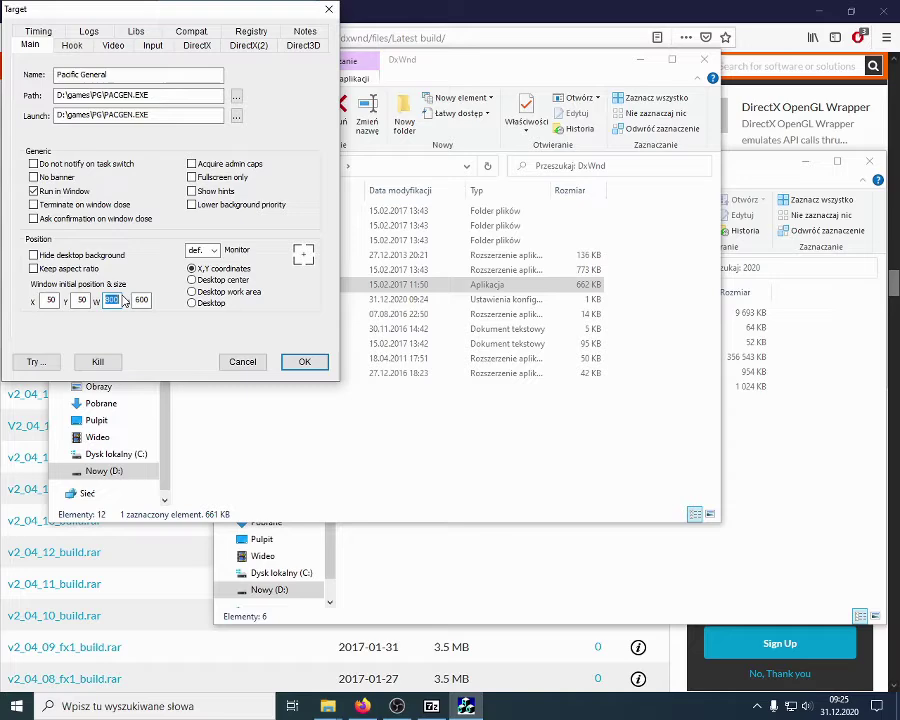
pyautogui.write('8')
pyautogui.doubleClick(140, 301)
pyautogui.click(304, 361)
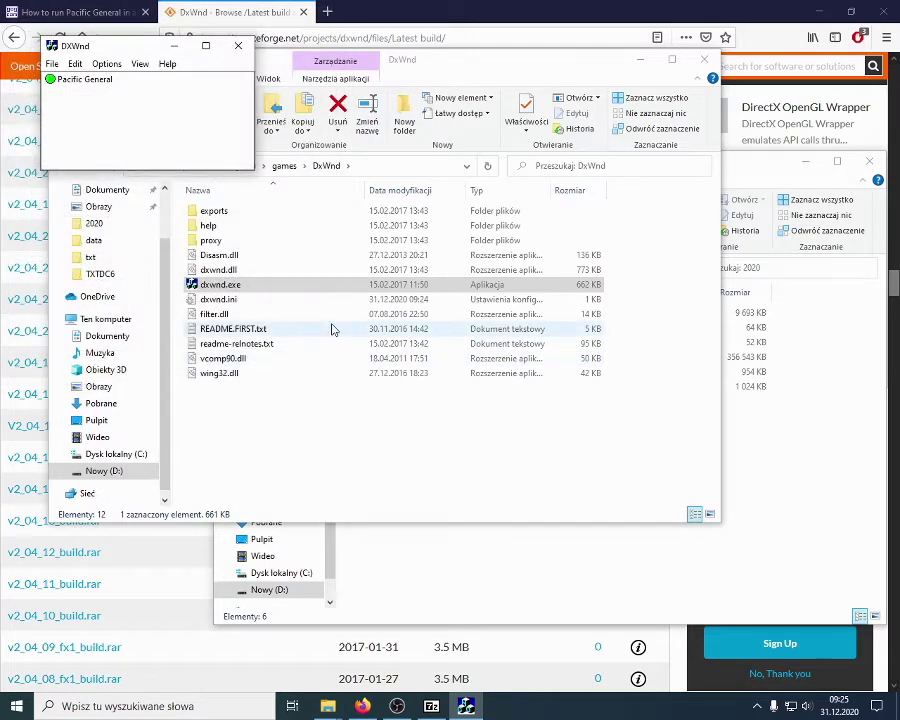
pyautogui.click(84, 81)
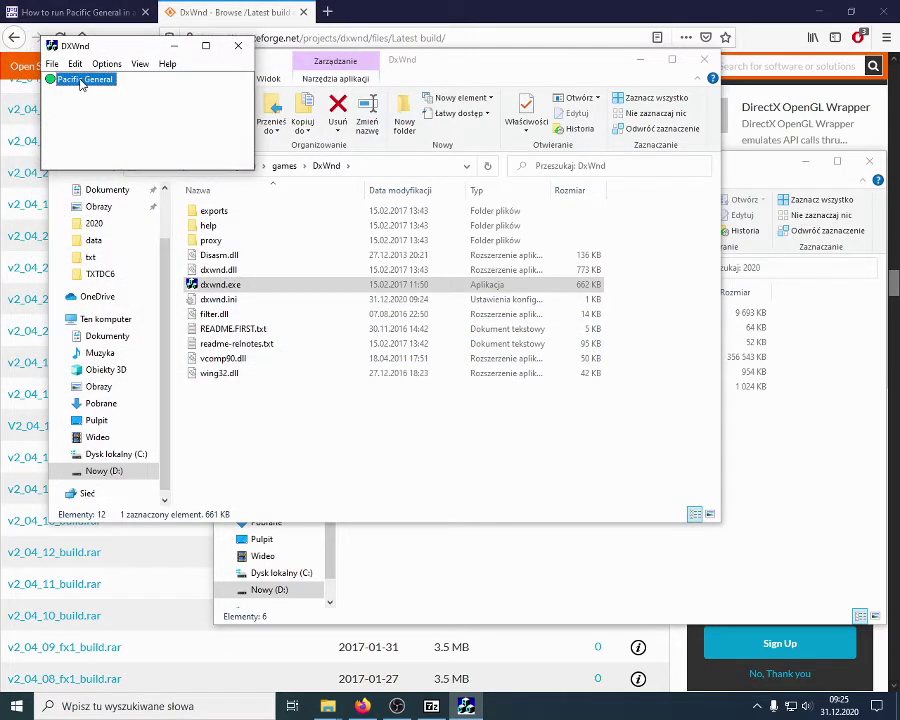
# Launch Pacific General from DxWnd and start the first campaign battle, skipping the briefing.
pyautogui.doubleClick(82, 80)
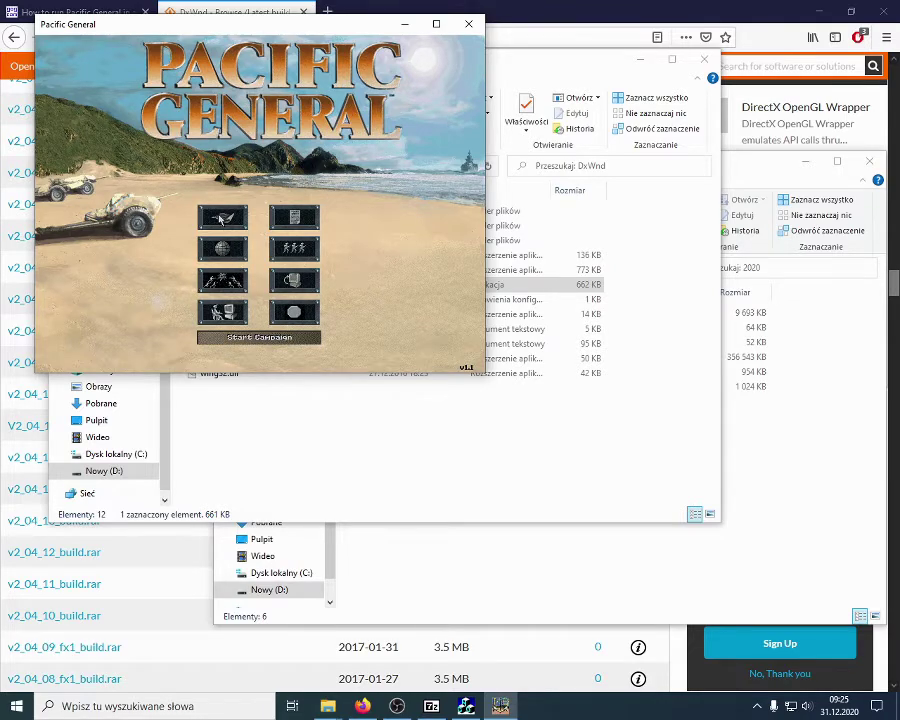
pyautogui.click(222, 219)
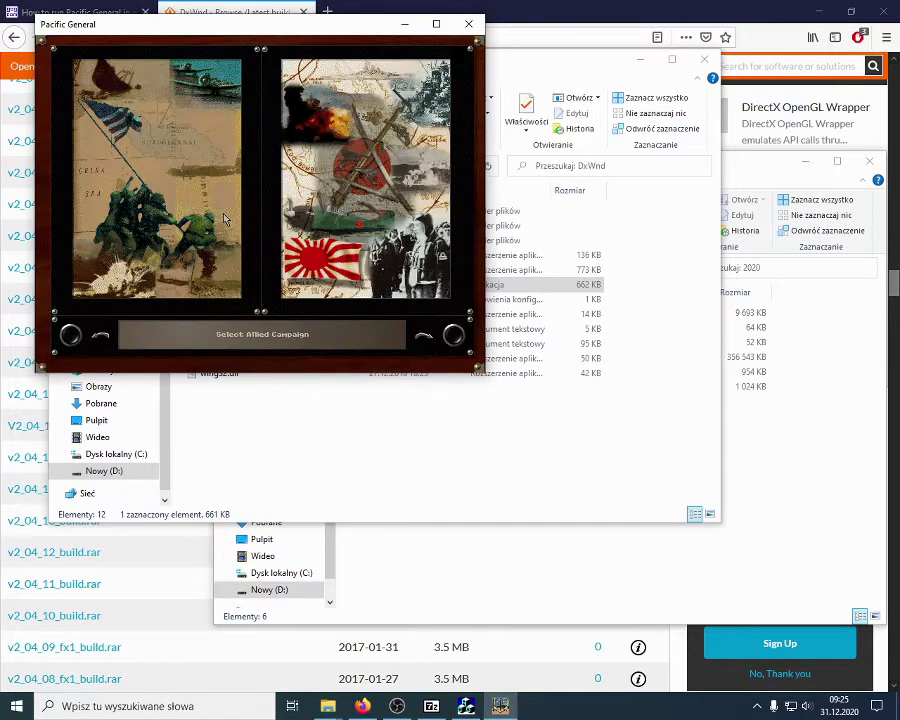
pyautogui.click(452, 339)
pyautogui.click(298, 346)
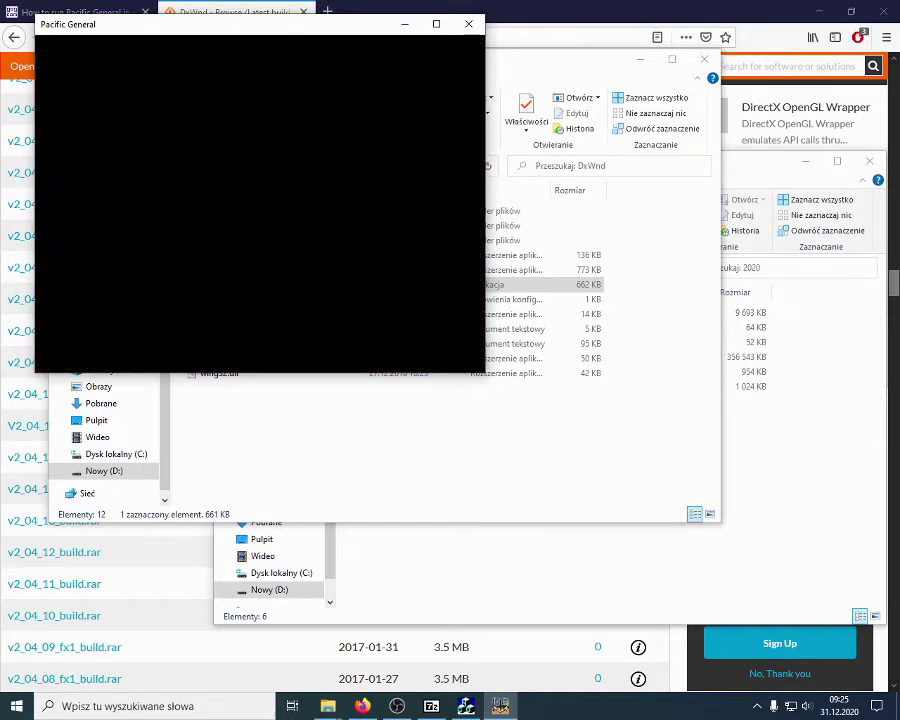
pyautogui.click(295, 234)
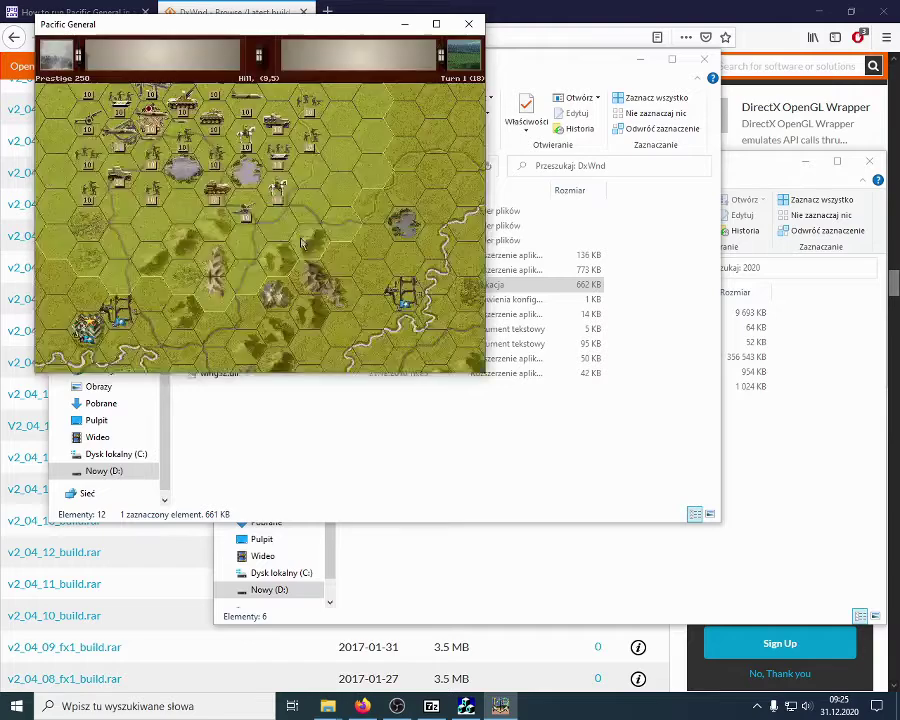
# Lower the master volume in the game's Audio Controls.
pyautogui.rightClick(60, 220)
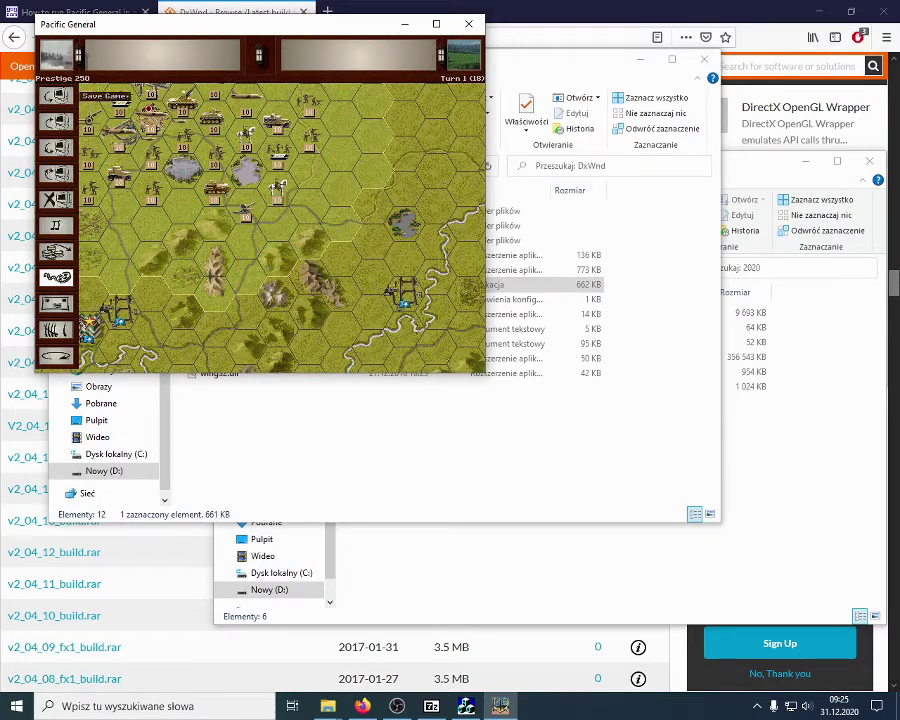
pyautogui.click(57, 225)
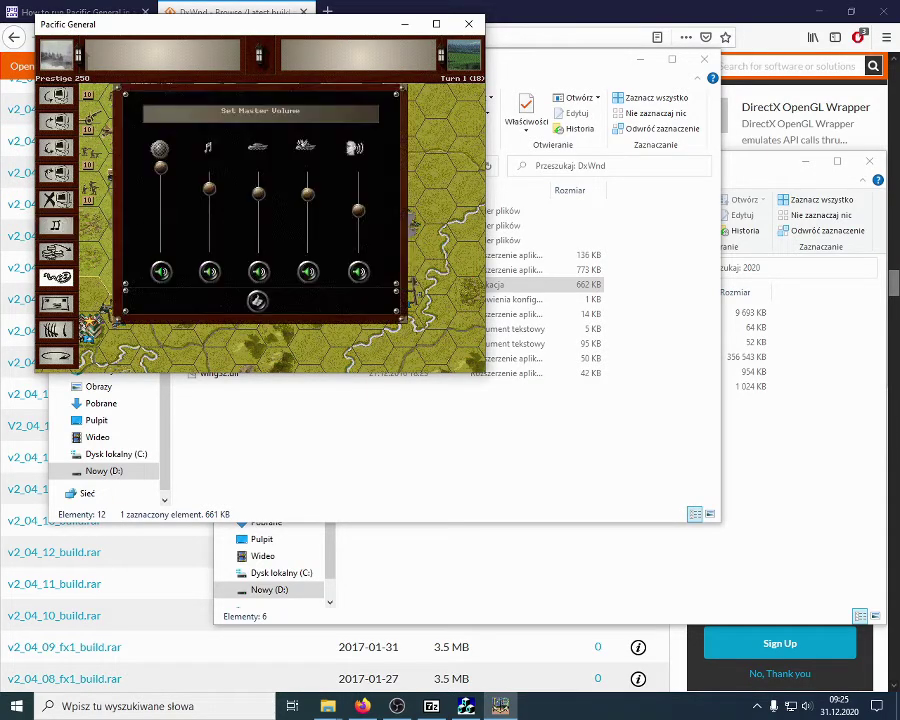
pyautogui.moveTo(160, 172)
pyautogui.mouseDown()
pyautogui.moveTo(164, 216)
pyautogui.moveTo(161, 166)
pyautogui.moveTo(164, 193)
pyautogui.mouseUp()
# Close the volume panel and jump to an area using the strategic map.
pyautogui.press('Escape')
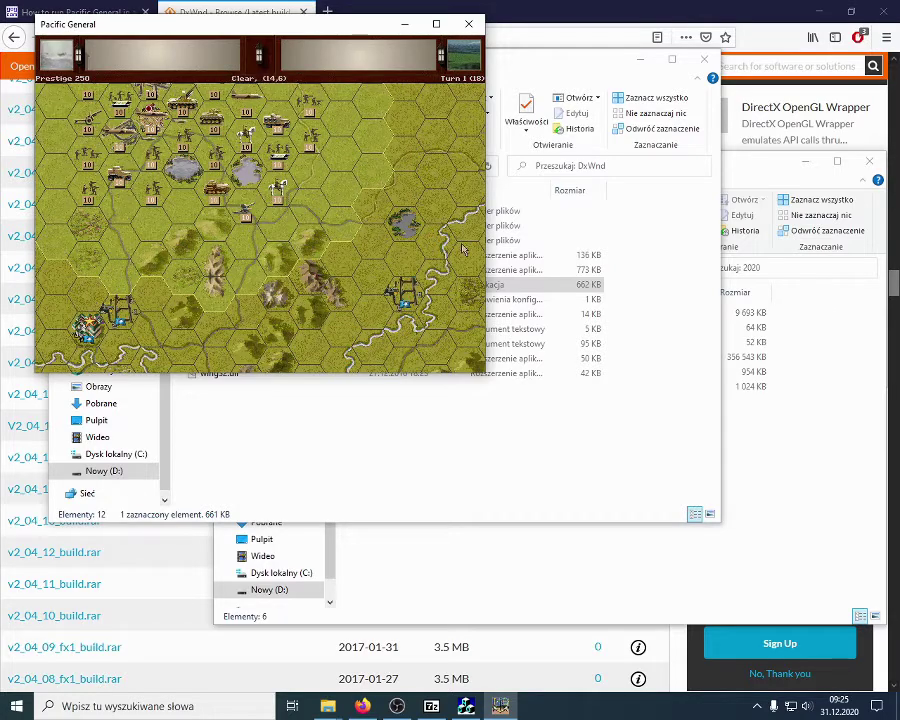
pyautogui.rightClick(462, 160)
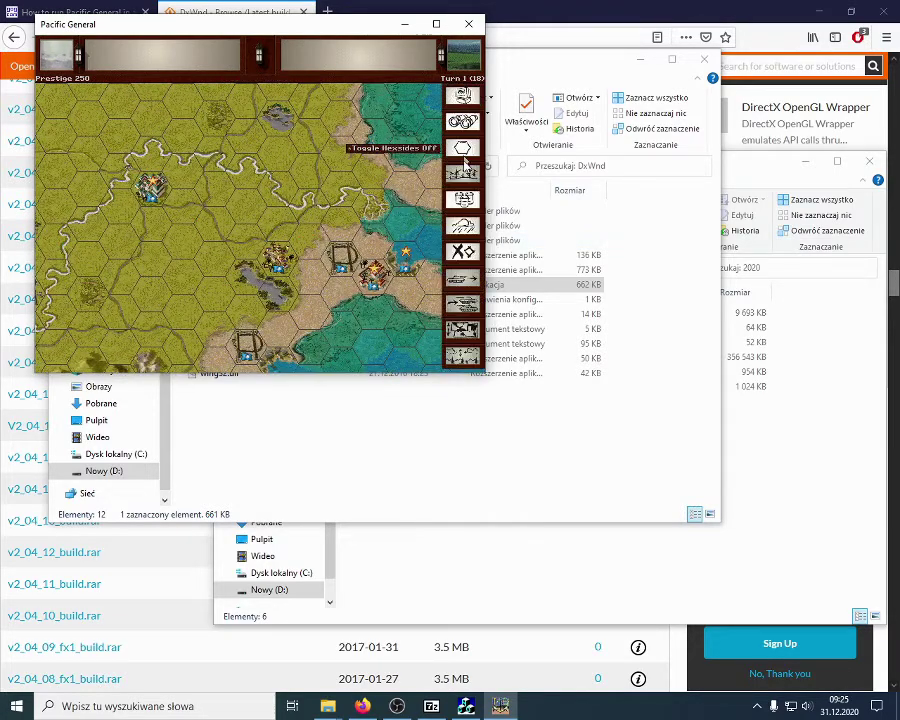
pyautogui.click(462, 330)
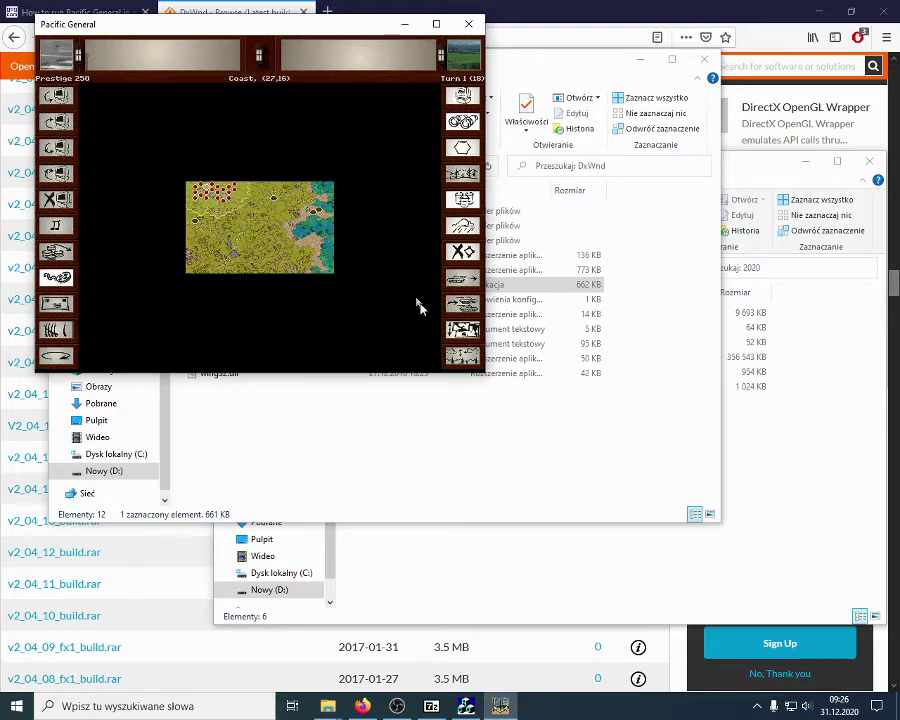
pyautogui.click(275, 232)
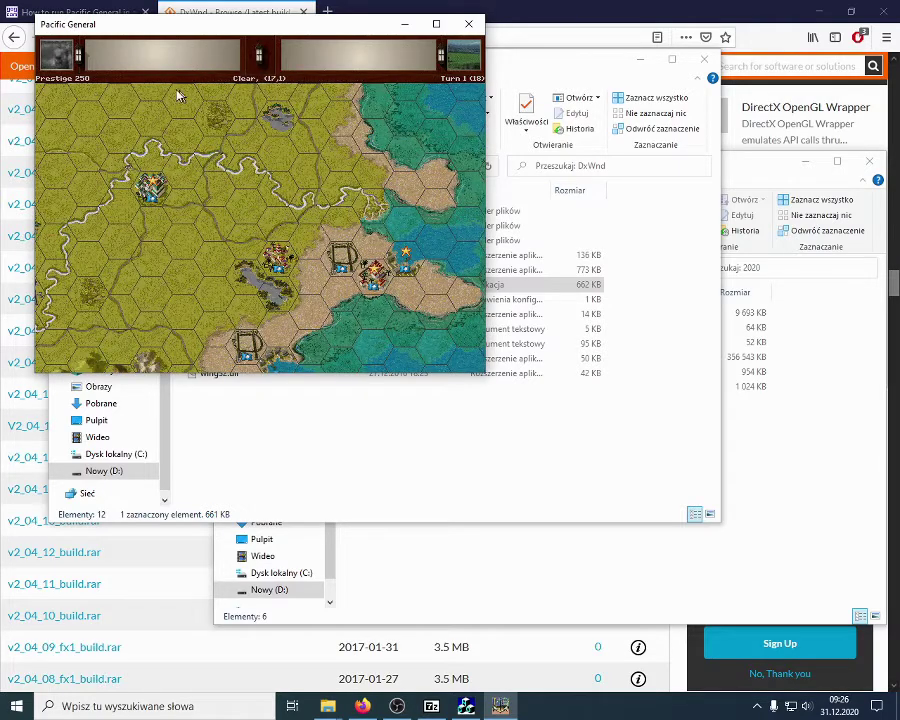
# Quit the game, confirm, and exit from the title menu.
pyautogui.moveTo(52, 105)
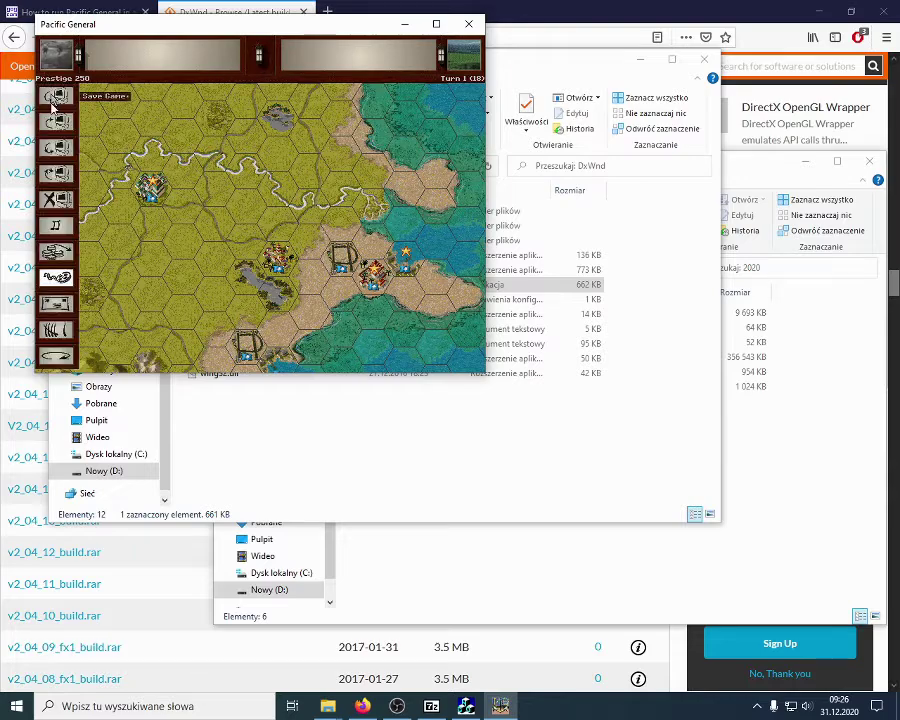
pyautogui.click(60, 201)
pyautogui.click(210, 233)
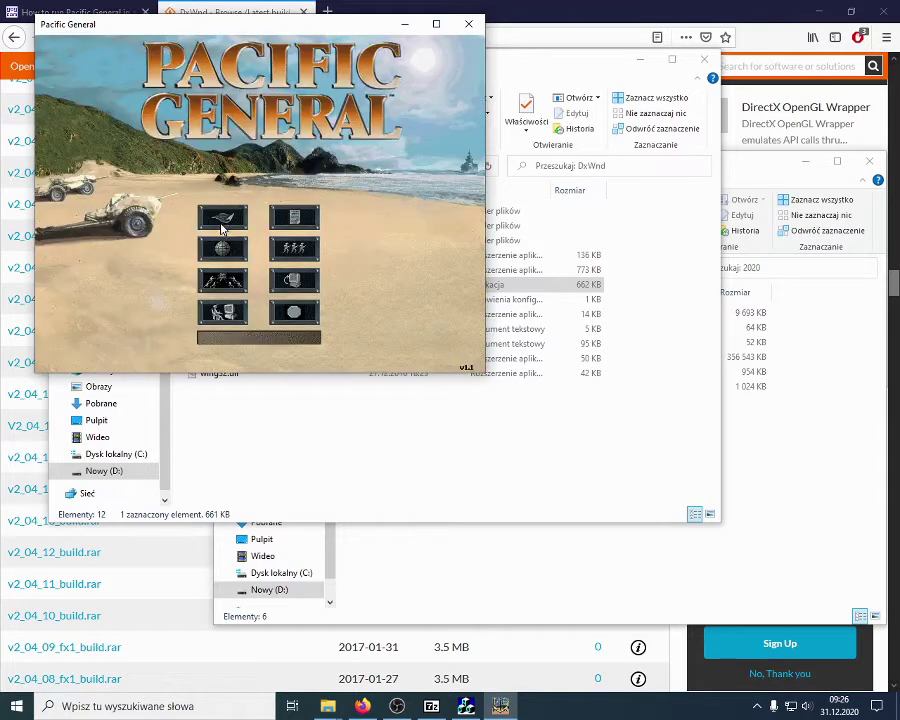
pyautogui.click(296, 314)
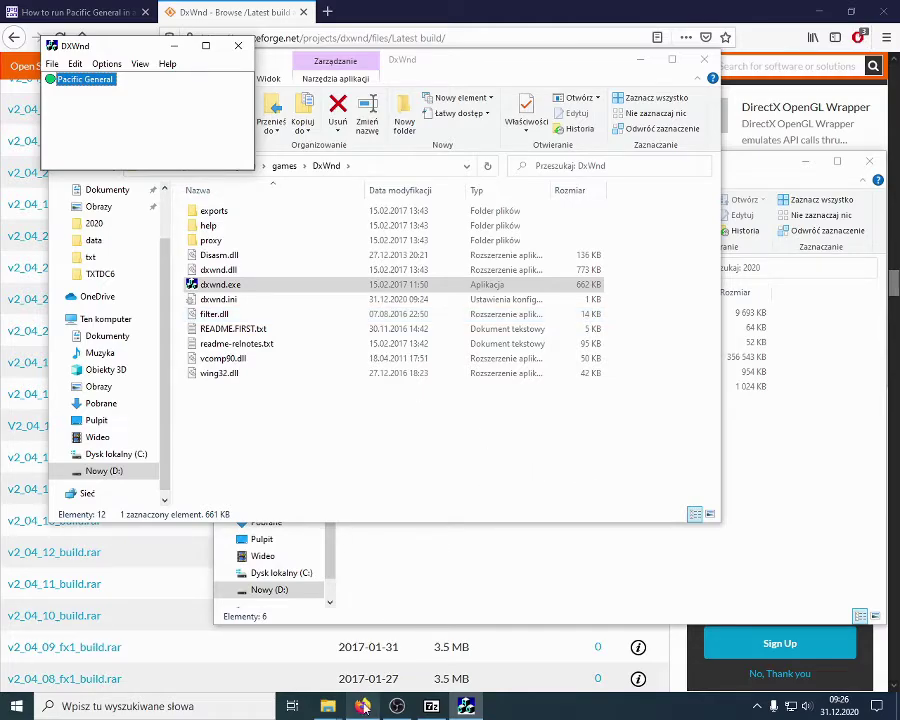
# Bring Firefox forward and close the SourceForge DxWnd downloads tab.
pyautogui.click(385, 643)
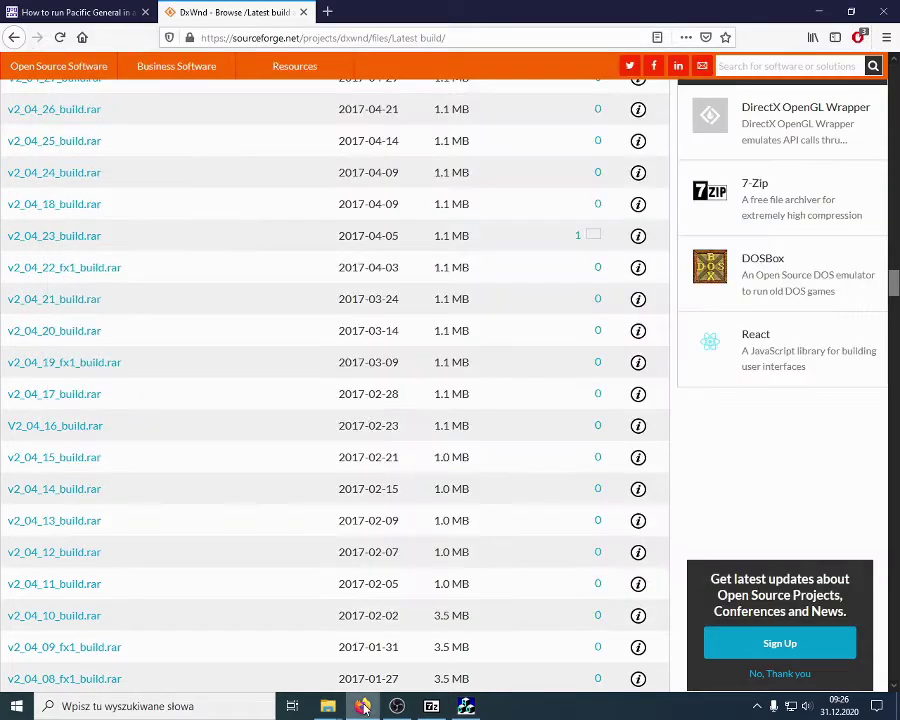
pyautogui.click(303, 12)
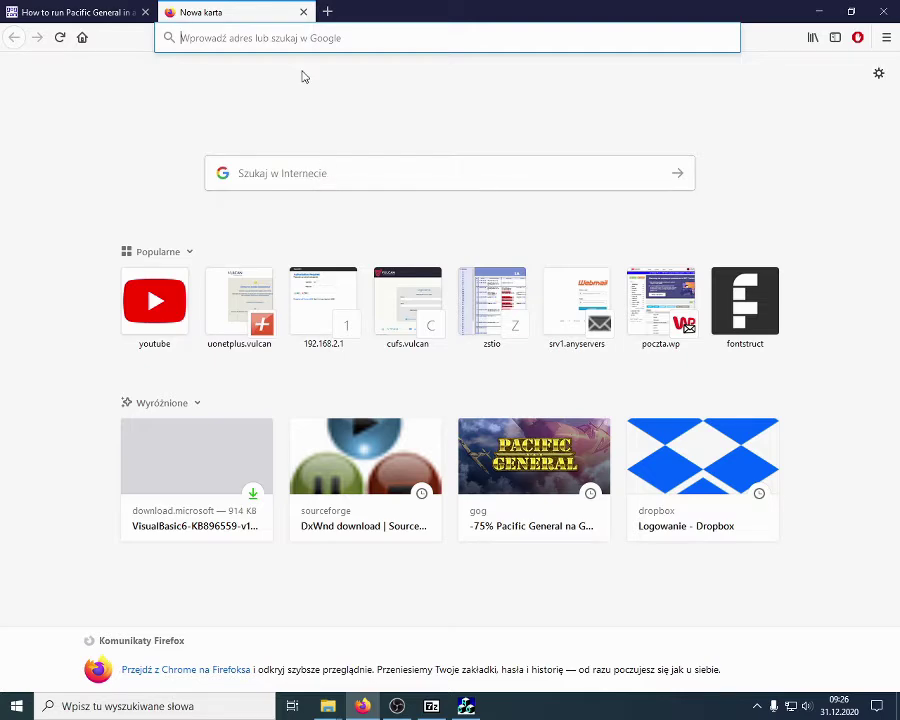
# Search Google for 'armory forum' and skim the results.
pyautogui.click(280, 44)
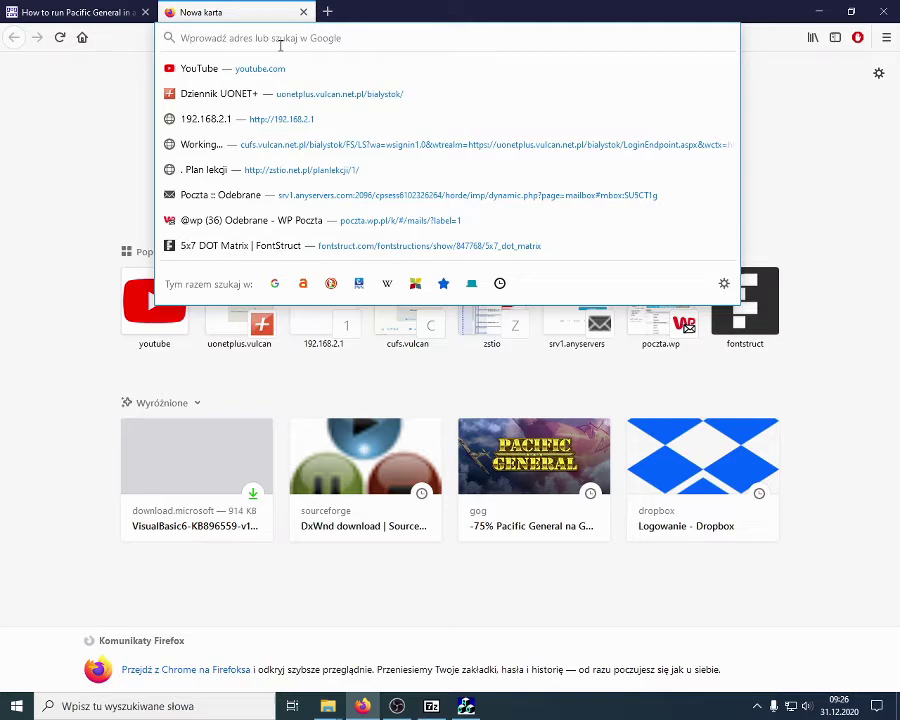
pyautogui.write('armry')
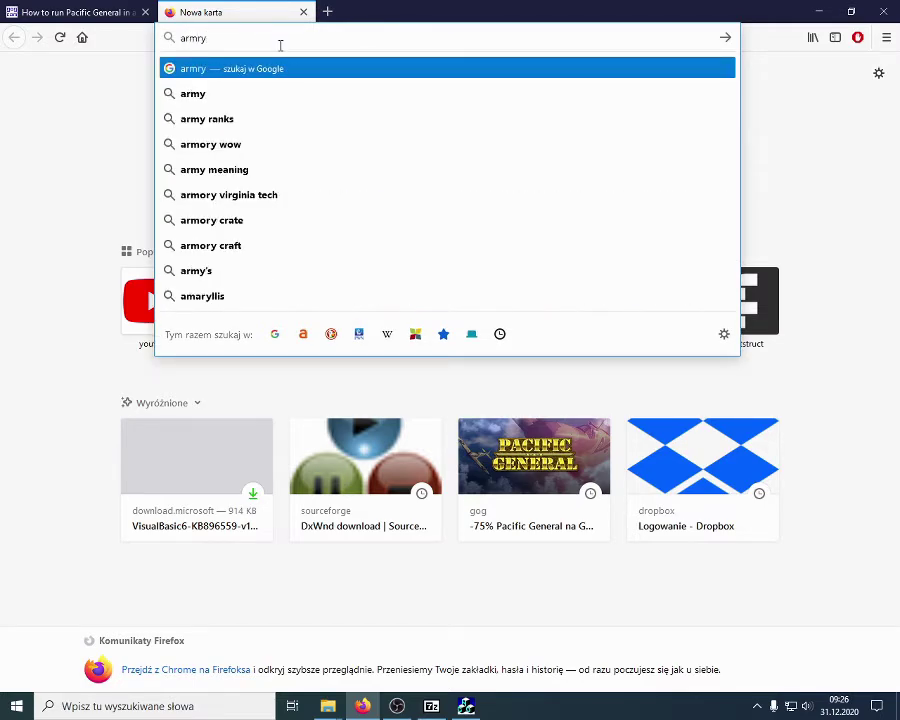
pyautogui.press('BackSpace')
pyautogui.press('BackSpace')
pyautogui.write('ory')
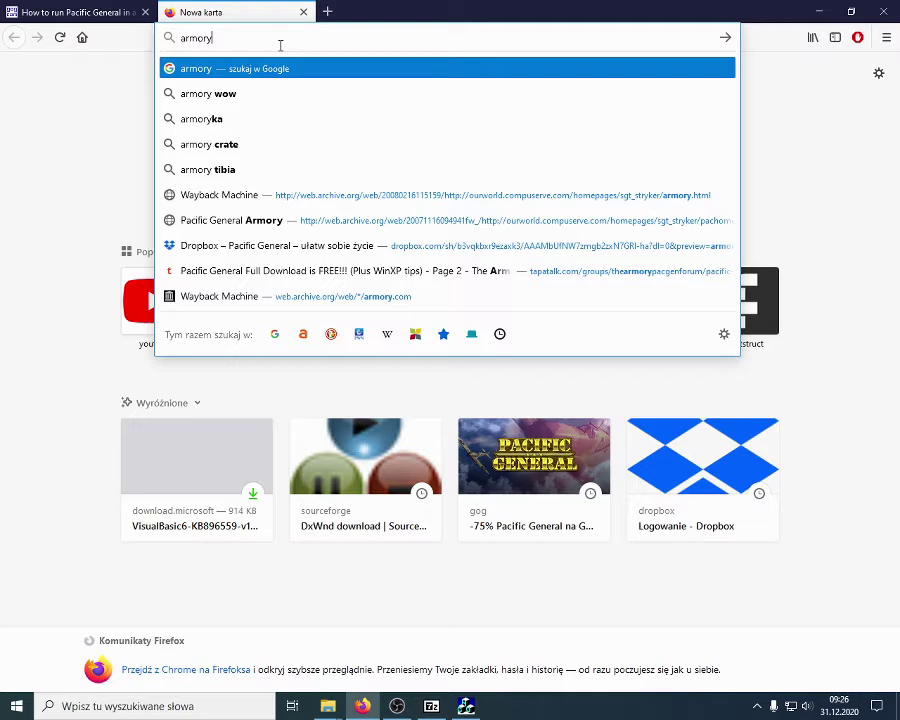
pyautogui.write(' f')
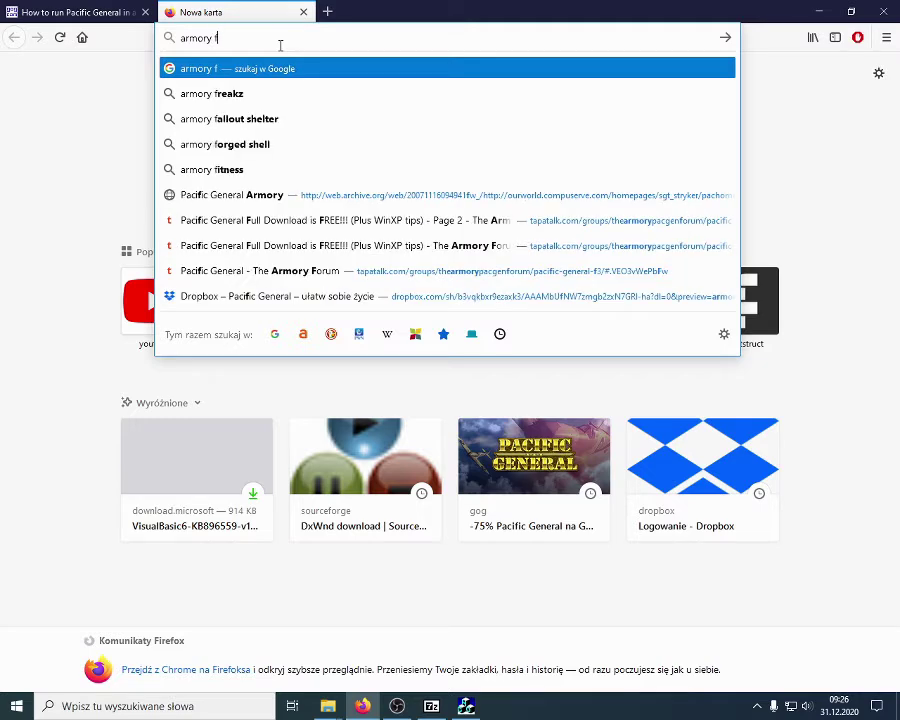
pyautogui.write('rum')
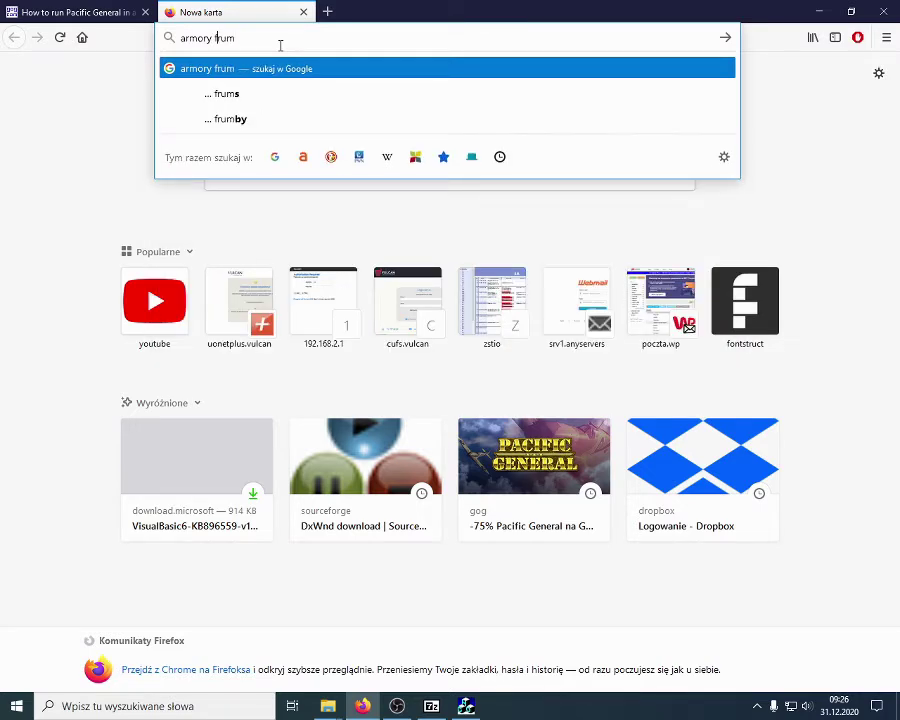
pyautogui.press('BackSpace')
pyautogui.press('BackSpace')
pyautogui.press('BackSpace')
pyautogui.write('orum')
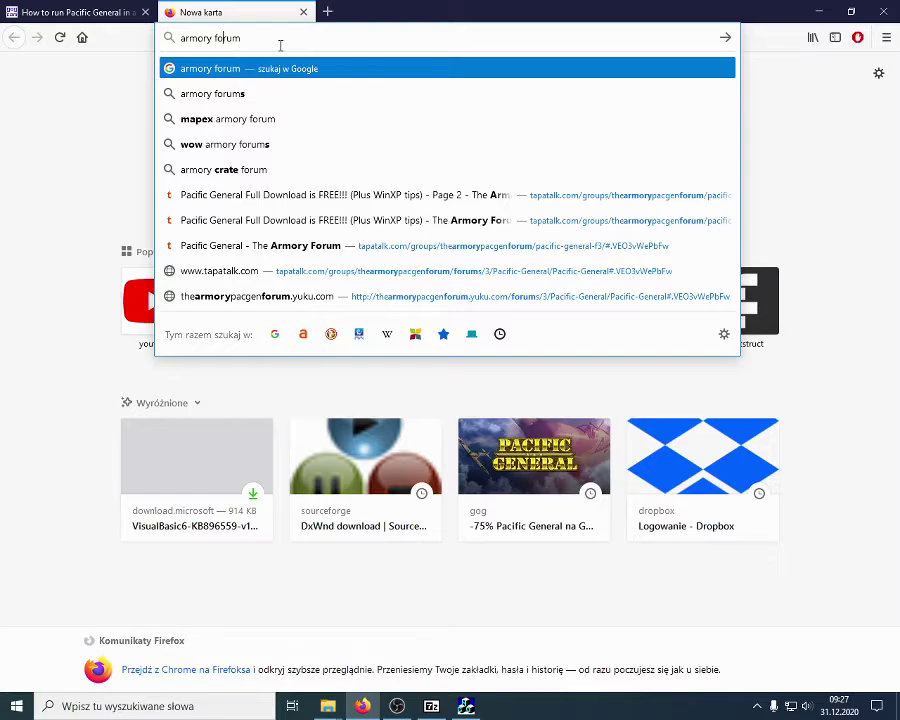
pyautogui.press('Return')
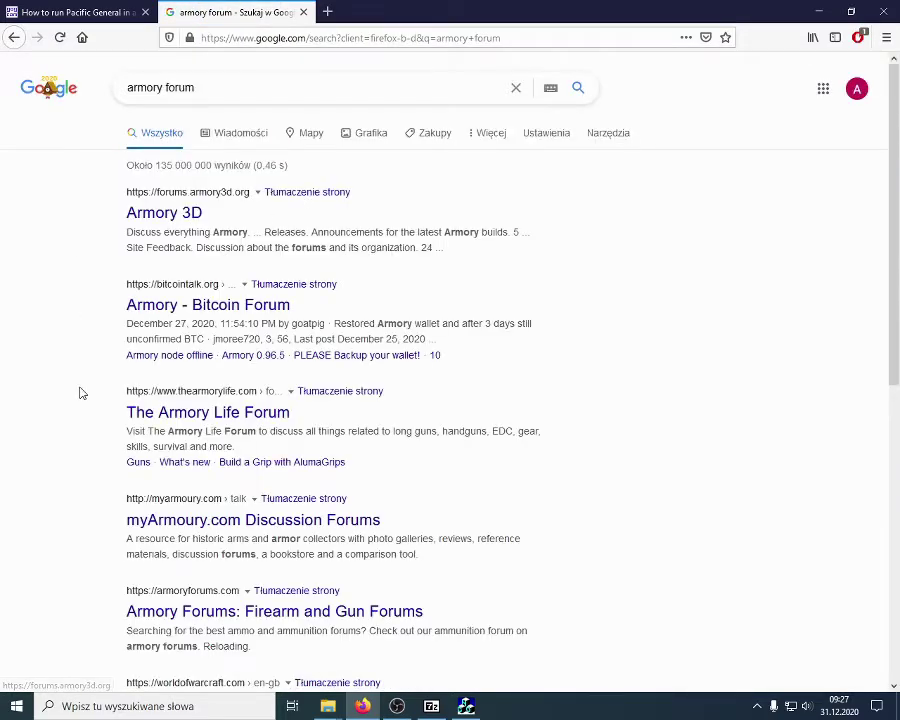
pyautogui.scroll(-3, 87, 477)
pyautogui.scroll(-3, 87, 477)
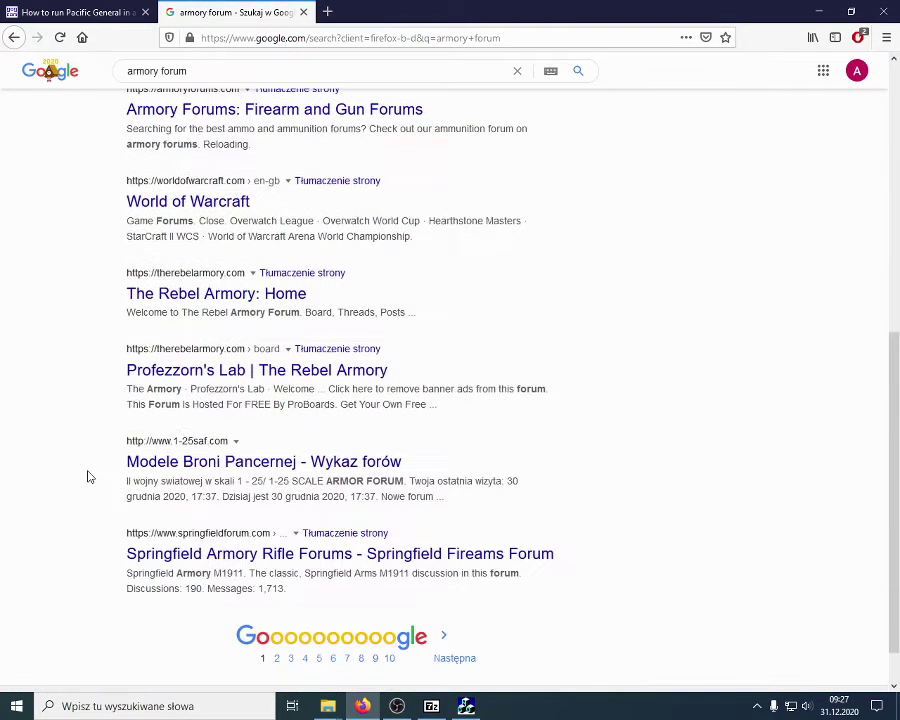
pyautogui.scroll(5, 87, 477)
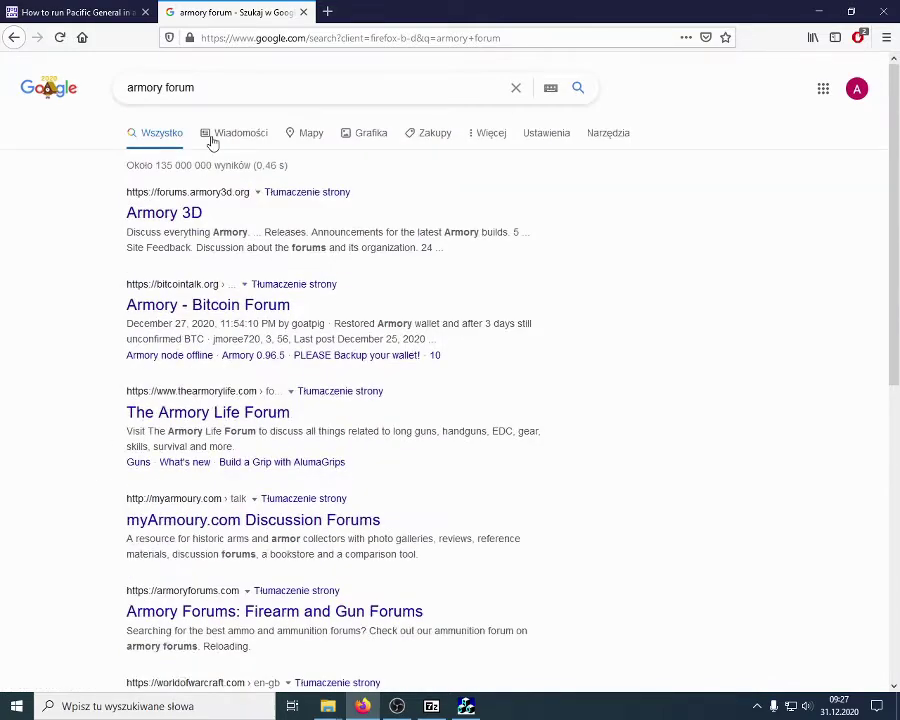
# Add 'tapatalk' to the query and search for tapatalk armory forum.
pyautogui.click(127, 88)
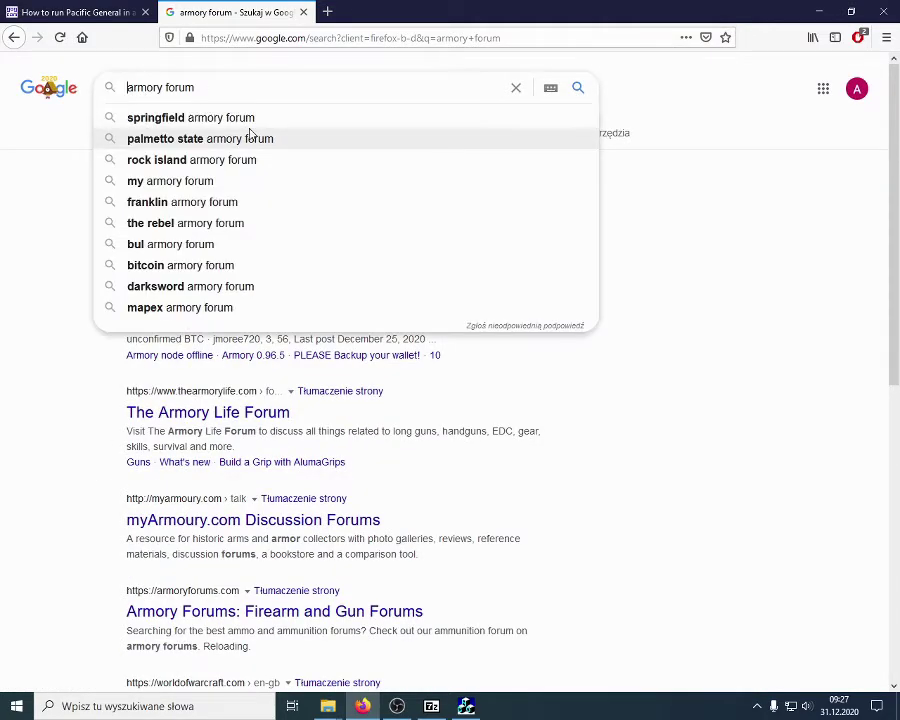
pyautogui.write('tapatalk')
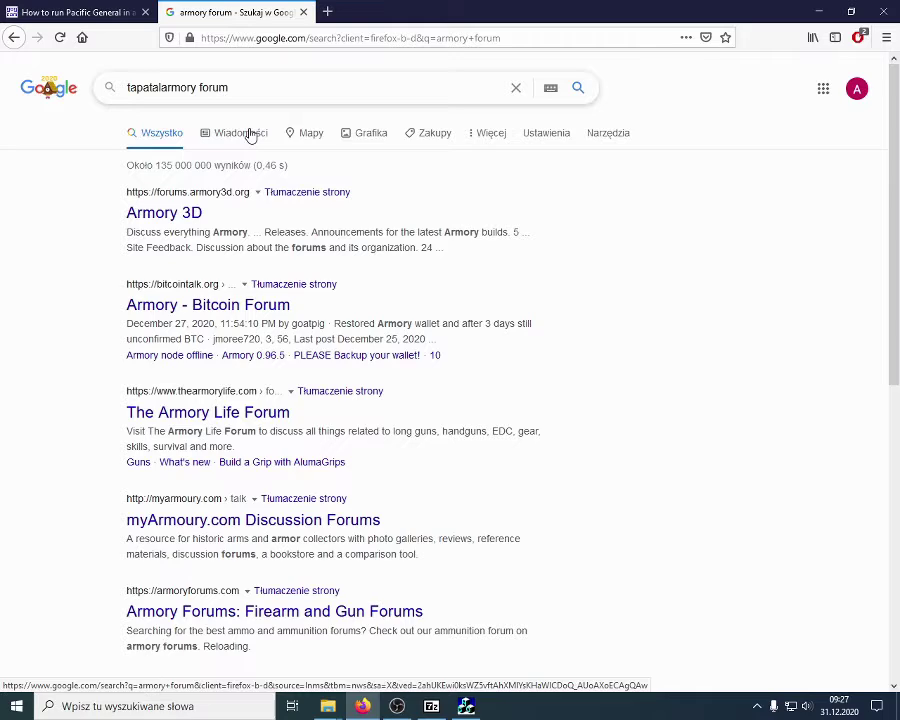
pyautogui.press('Return')
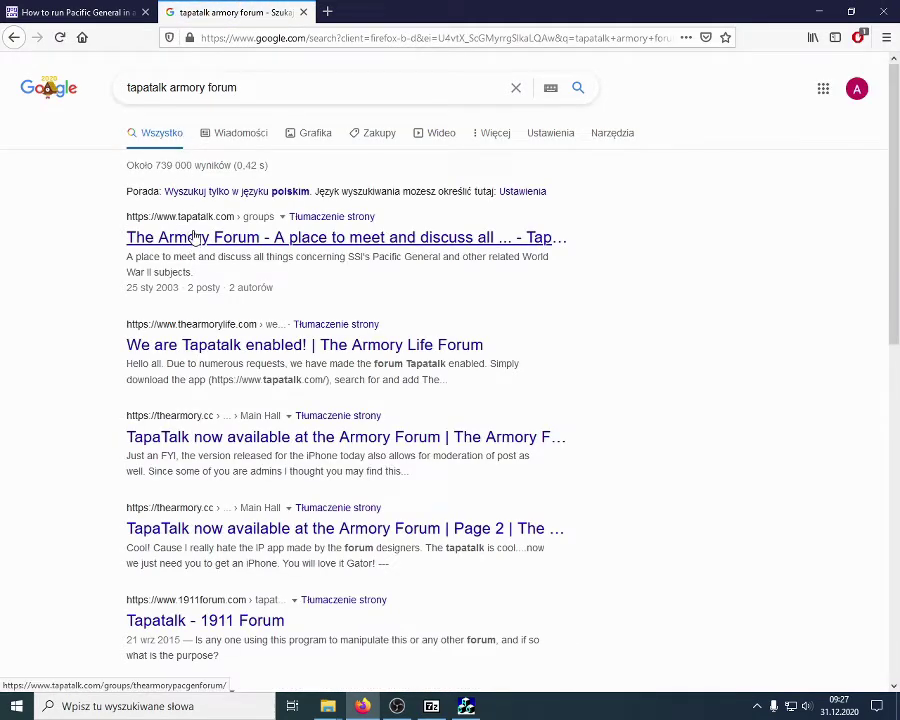
# Open The Armory Forum on Tapatalk and enter its Pacific General forum.
pyautogui.click(197, 237)
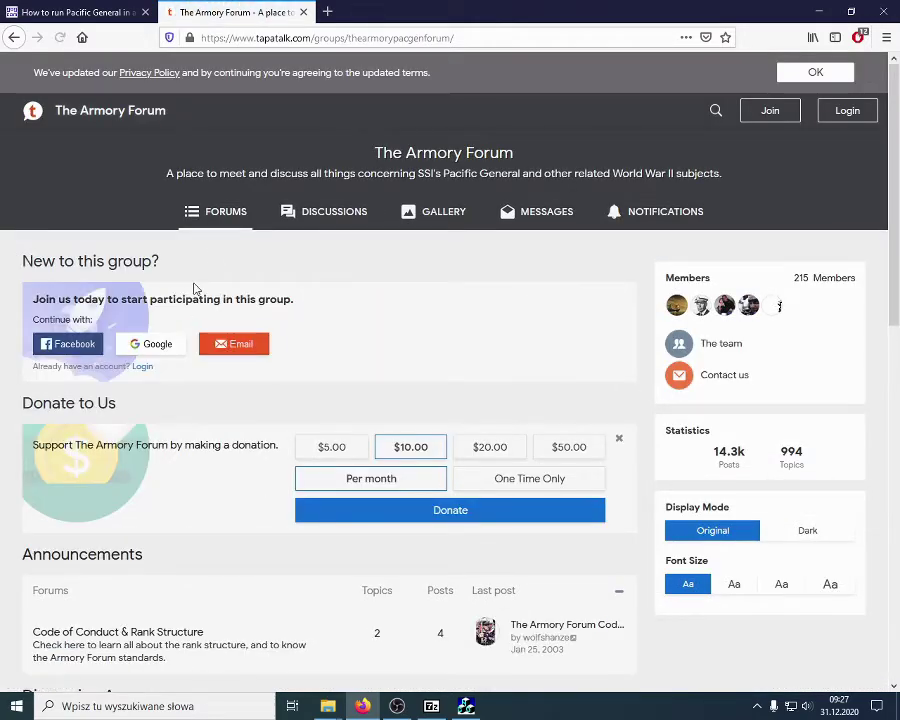
pyautogui.scroll(-5, 215, 249)
pyautogui.scroll(-3, 215, 251)
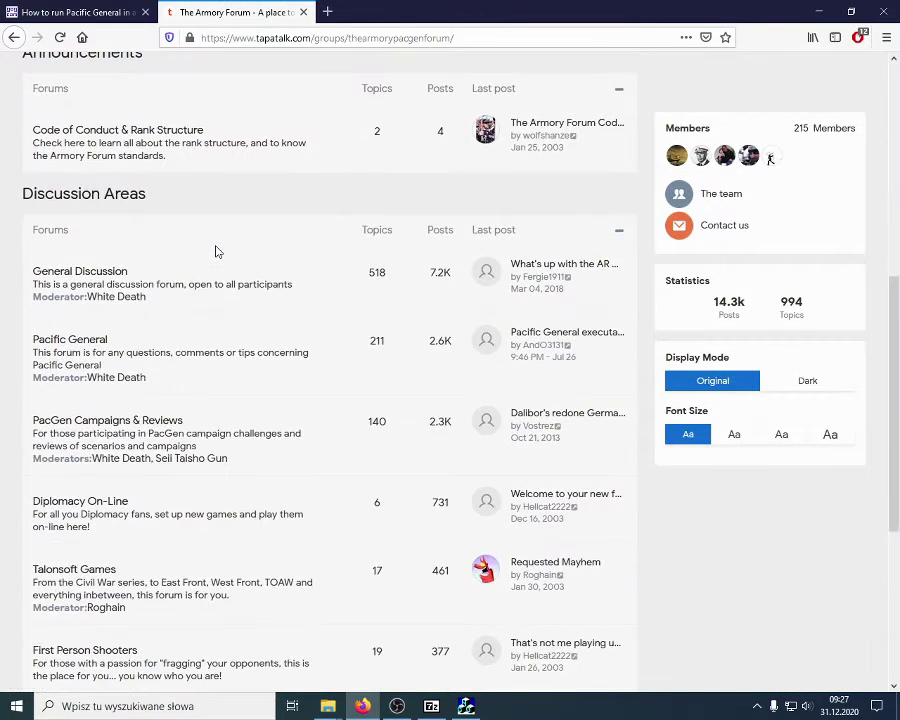
pyautogui.scroll(1, 218, 251)
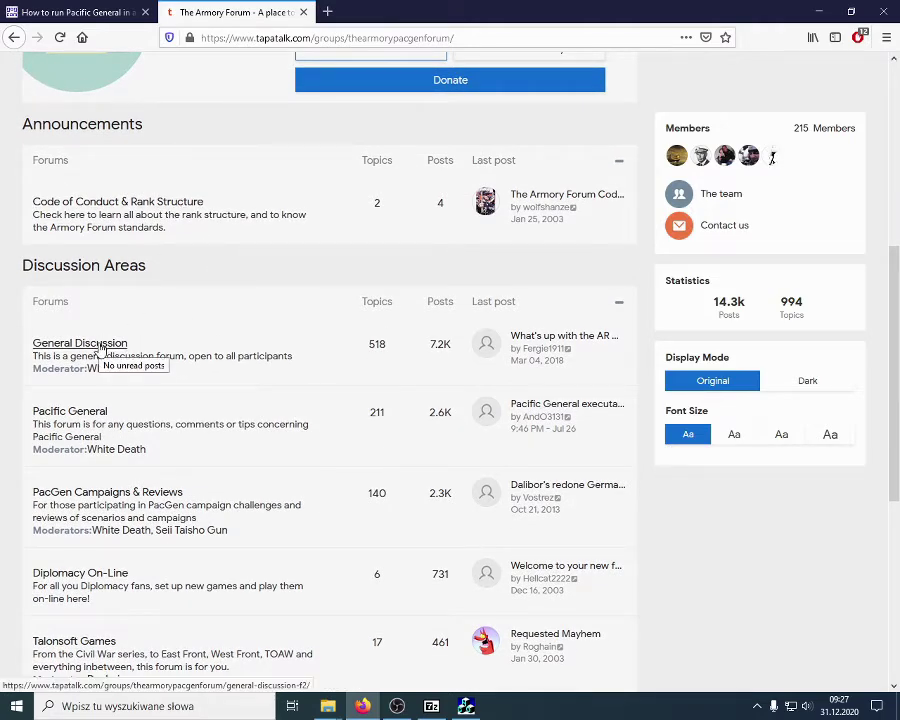
pyautogui.click(68, 411)
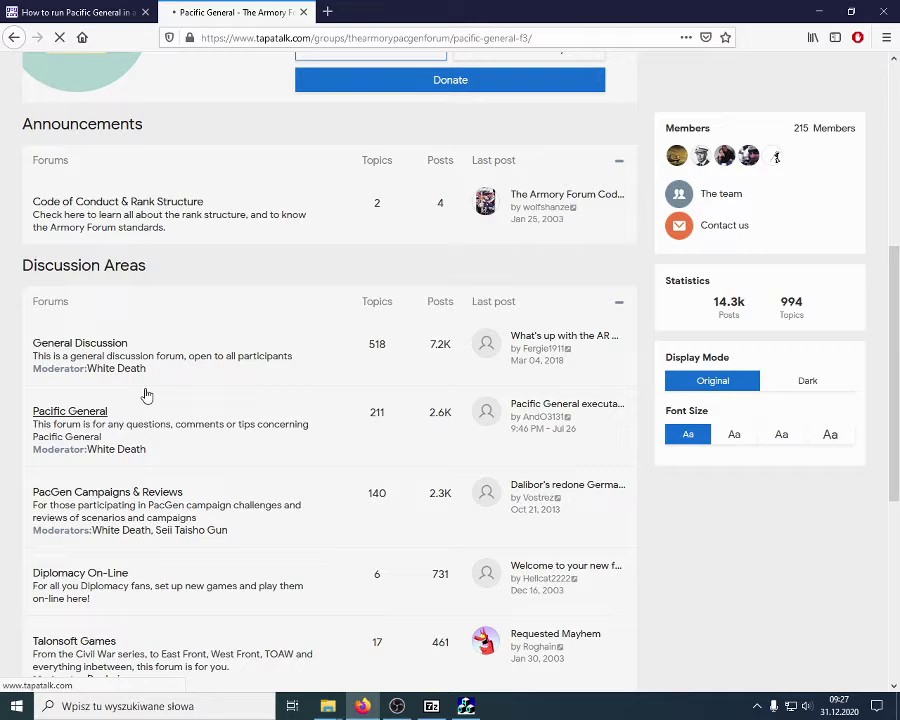
# Open page 2 of the Full Download is FREE!!! topic and scroll to post #17.
pyautogui.scroll(-3, 222, 358)
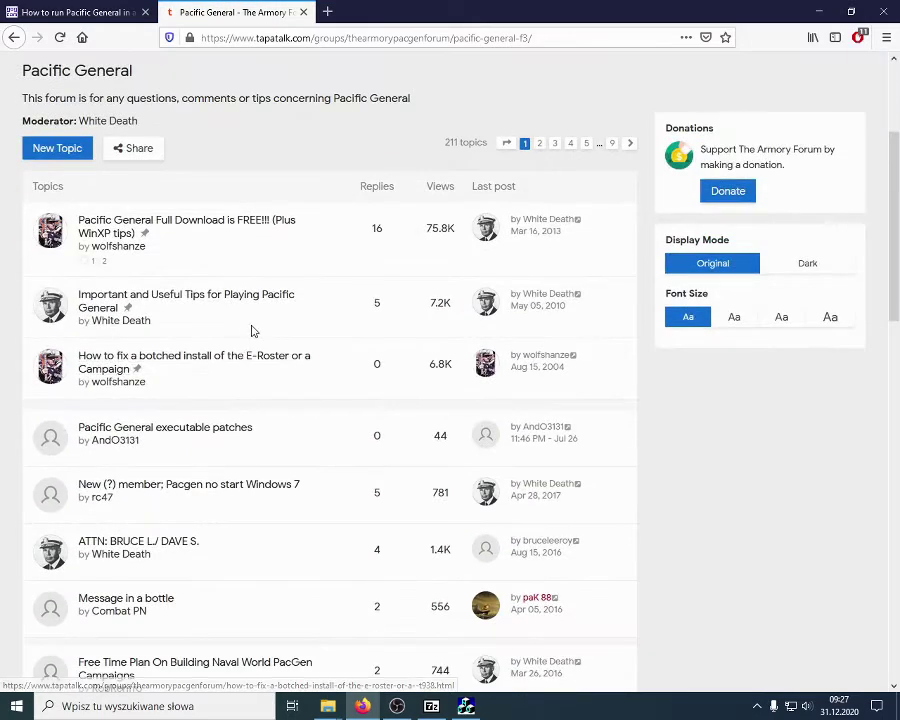
pyautogui.click(104, 261)
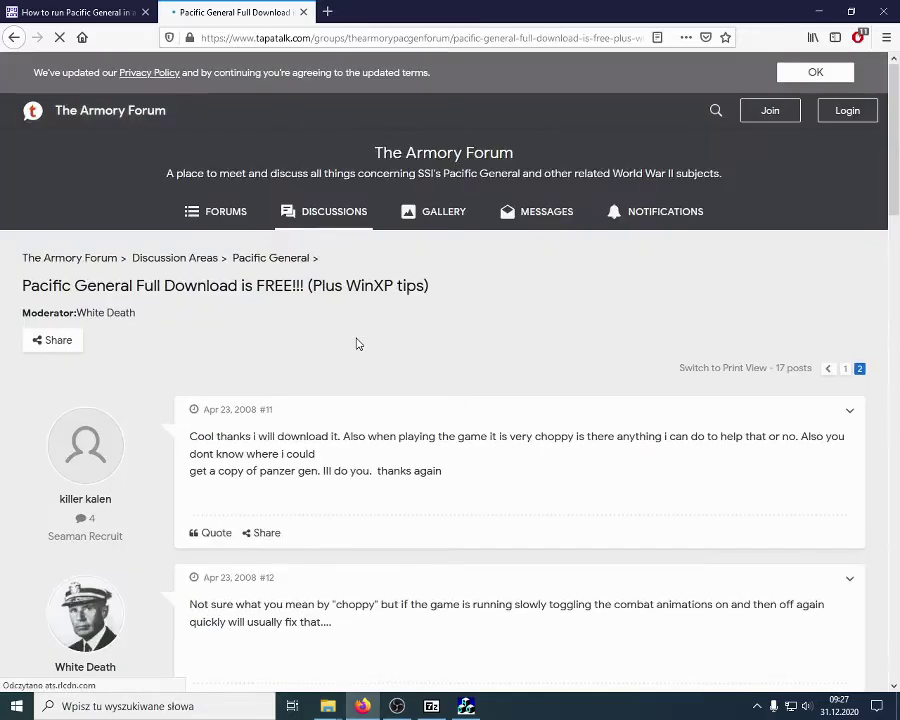
pyautogui.scroll(-5, 357, 345)
pyautogui.scroll(-15, 366, 345)
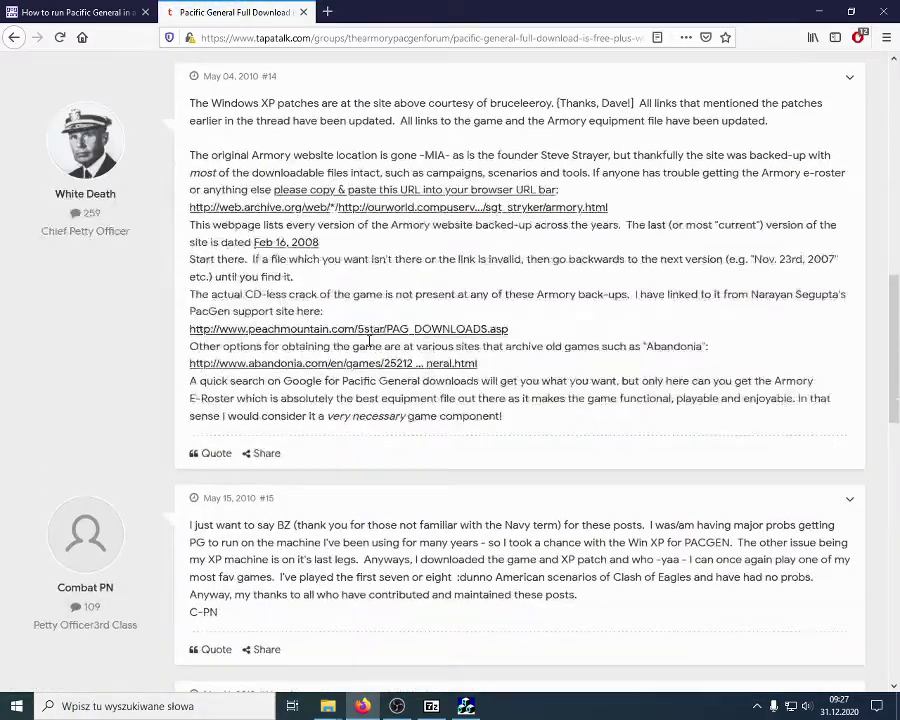
pyautogui.scroll(4, 368, 345)
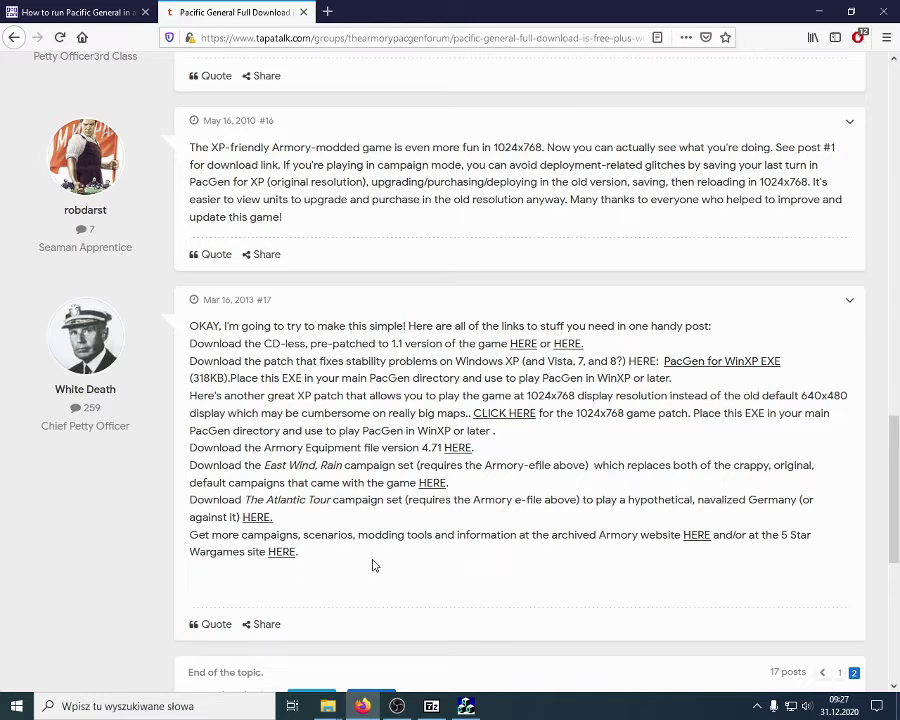
# Open the post's archived Armory 'HERE' link in a new tab and switch to it.
pyautogui.rightClick(696, 541)
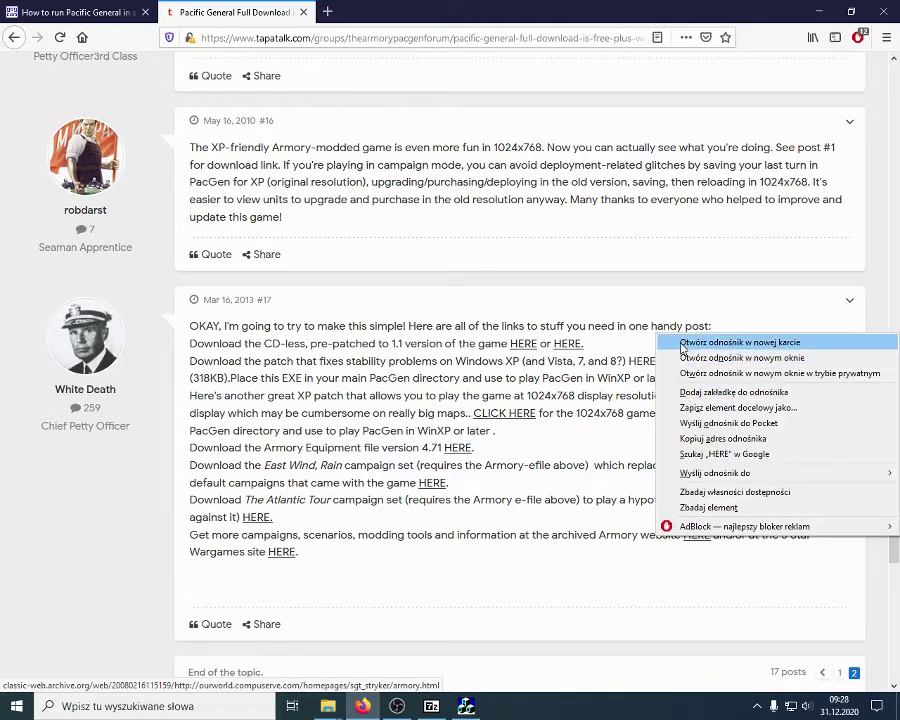
pyautogui.click(683, 344)
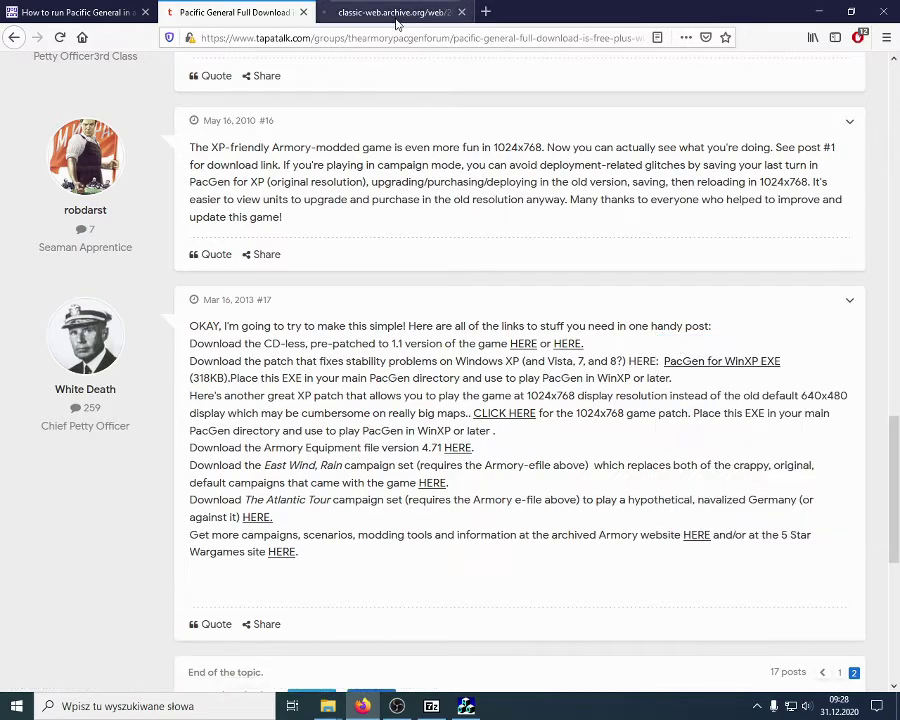
pyautogui.click(397, 16)
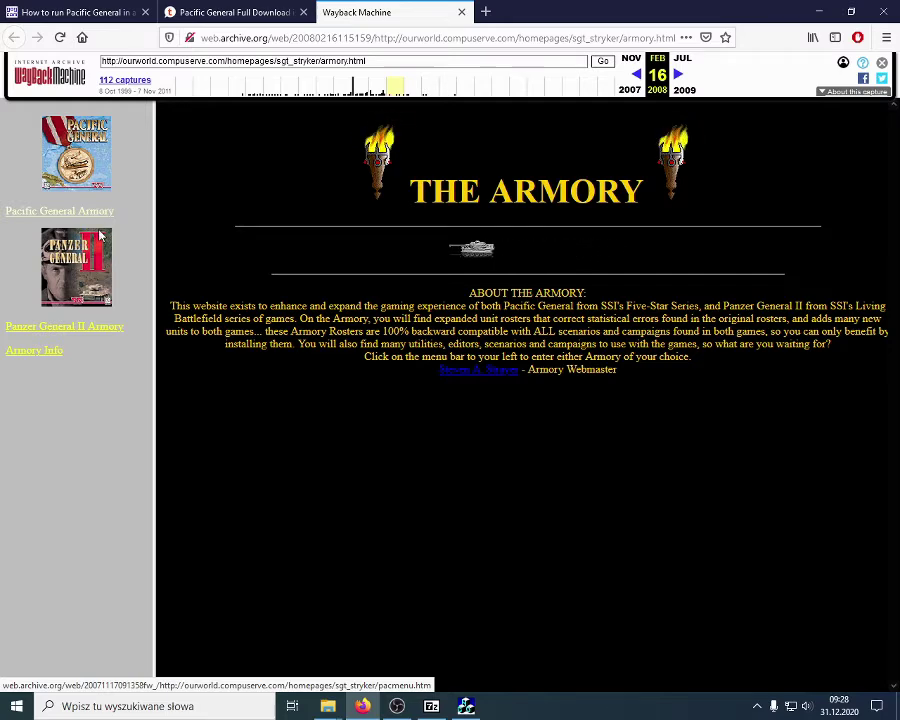
# Go to the Pacific General Armory section and open its Campaigns page.
pyautogui.click(84, 213)
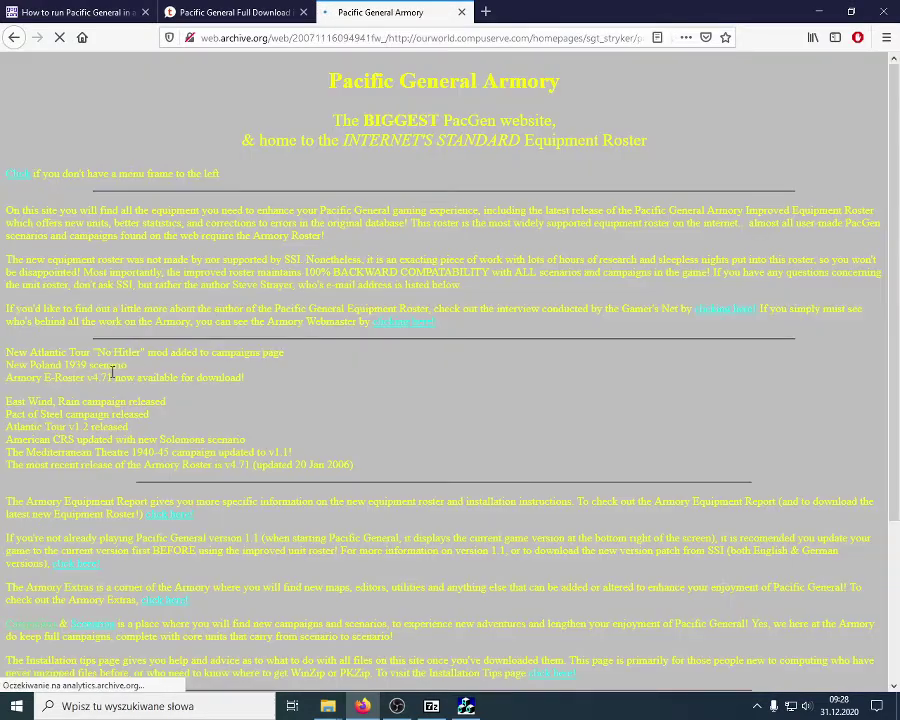
pyautogui.scroll(-3, 187, 262)
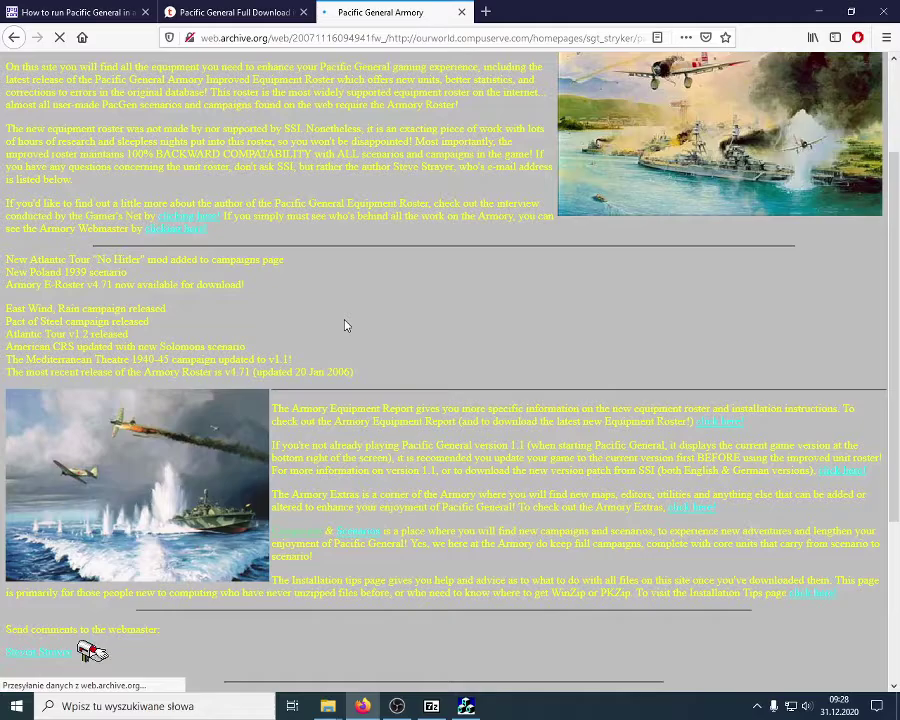
pyautogui.scroll(3, 345, 325)
pyautogui.scroll(-5, 345, 325)
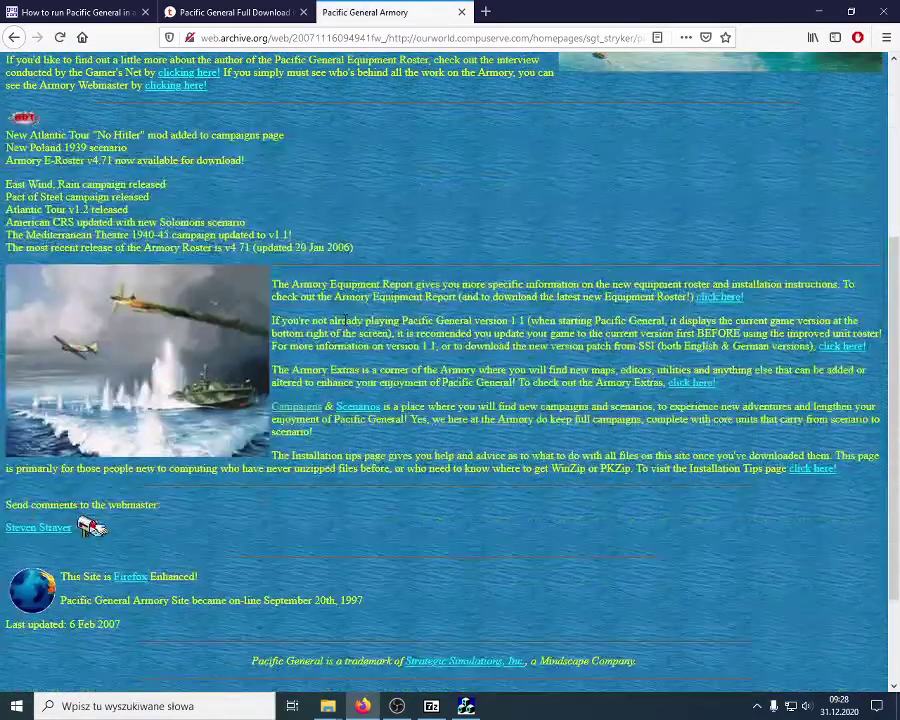
pyautogui.scroll(2, 551, 390)
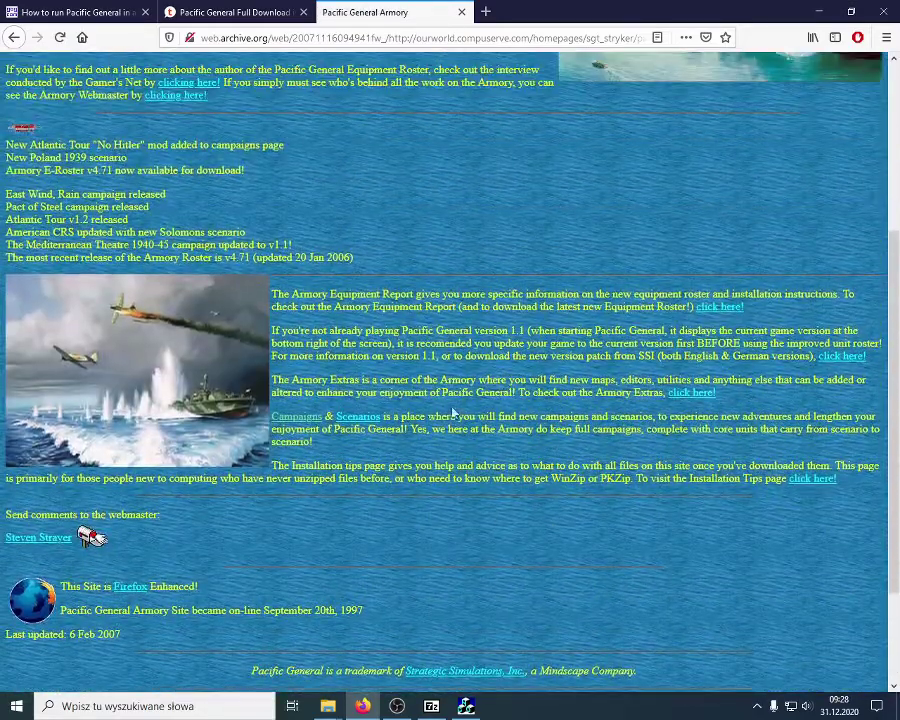
pyautogui.click(297, 423)
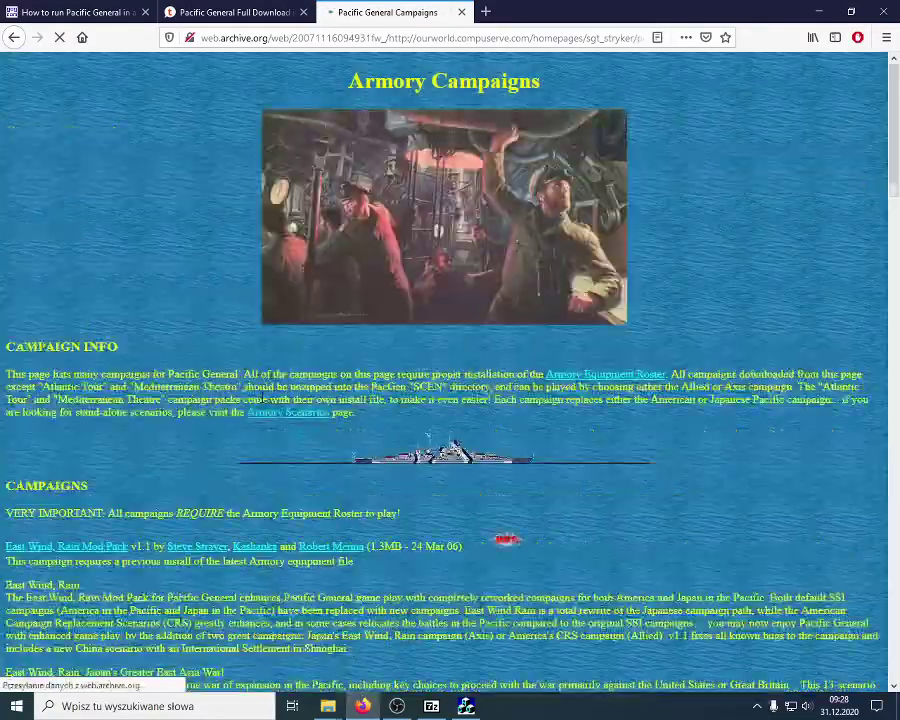
pyautogui.scroll(-12, 259, 408)
pyautogui.scroll(-20, 261, 400)
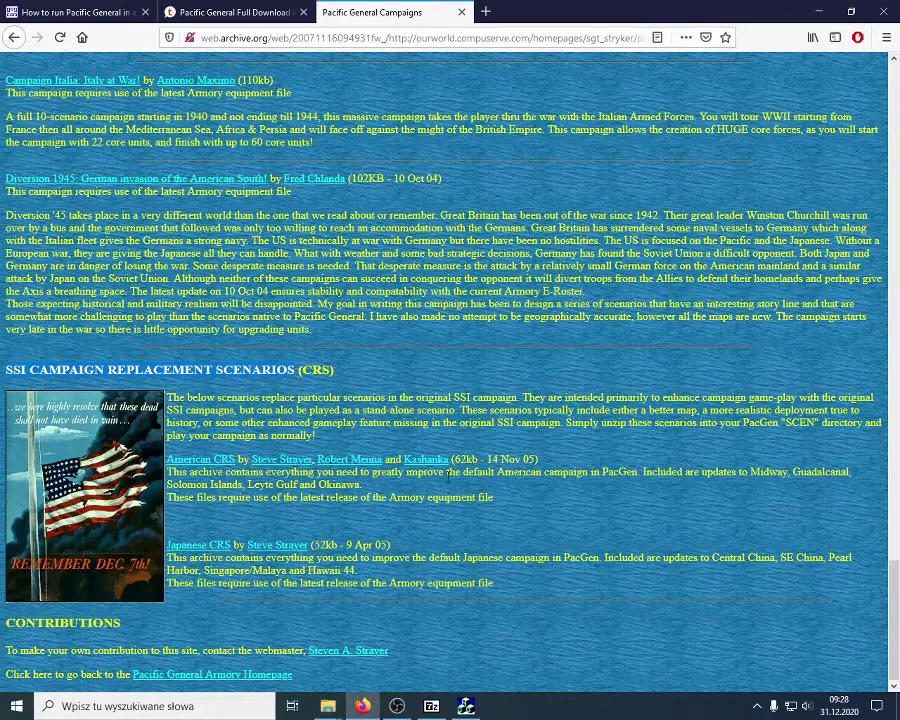
# Start and cancel the CRSAmerica.zip and CRSJapan.zip downloads.
pyautogui.click(216, 463)
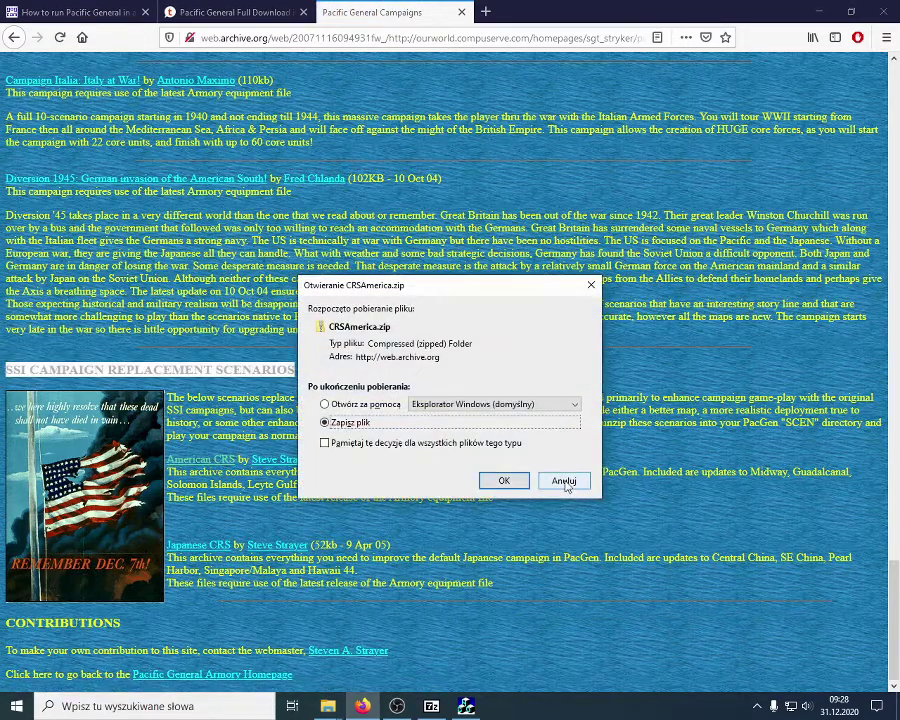
pyautogui.click(566, 482)
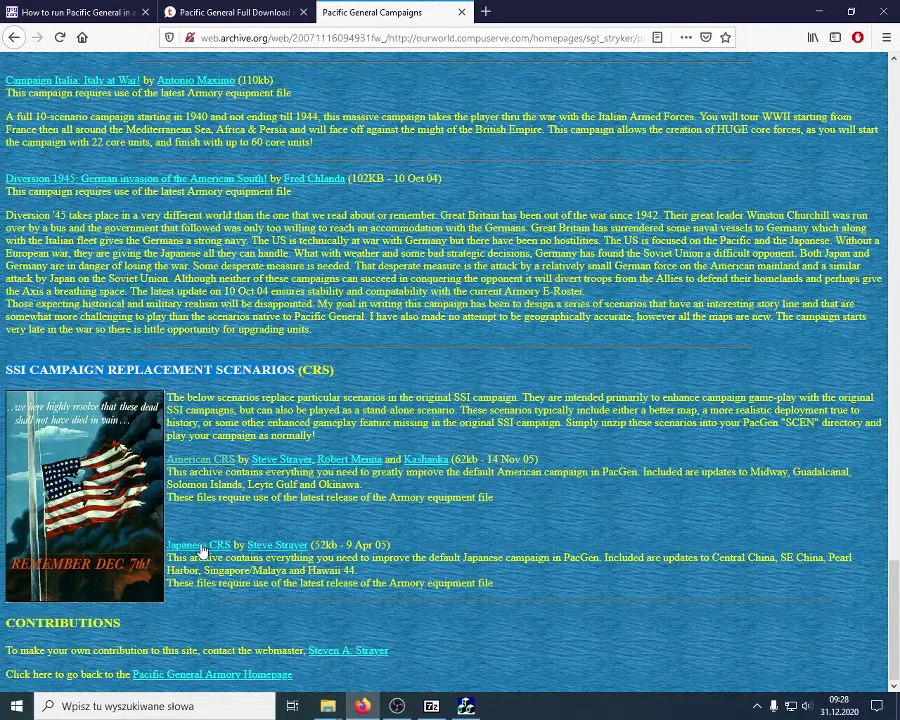
pyautogui.click(203, 552)
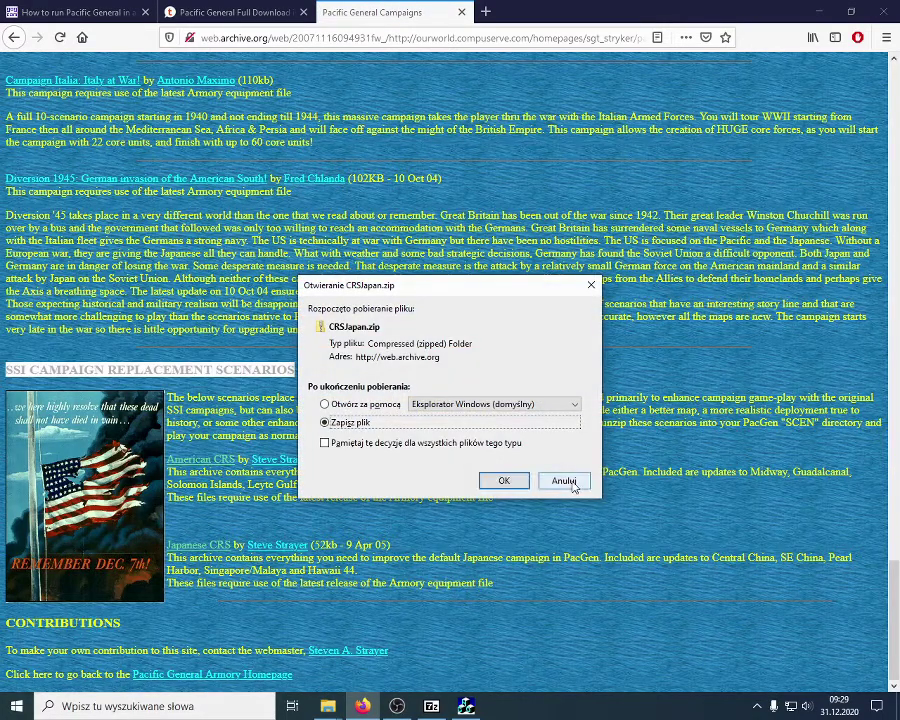
pyautogui.click(570, 484)
# Open CRSAmerica.zip in the 2020 folder and select all 21 files.
pyautogui.moveTo(327, 706)
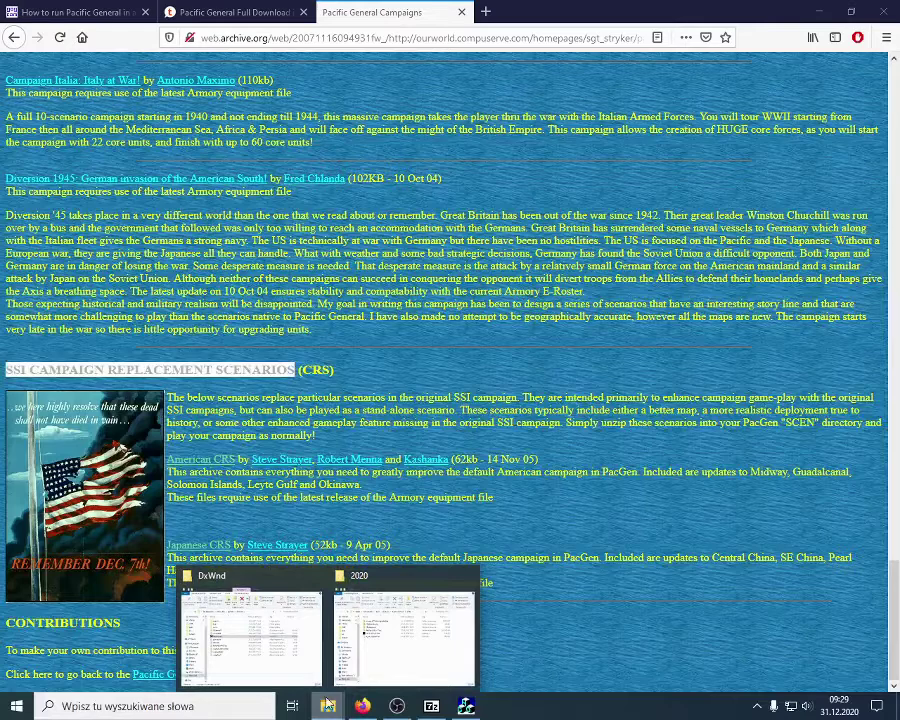
pyautogui.click(400, 630)
pyautogui.click(397, 330)
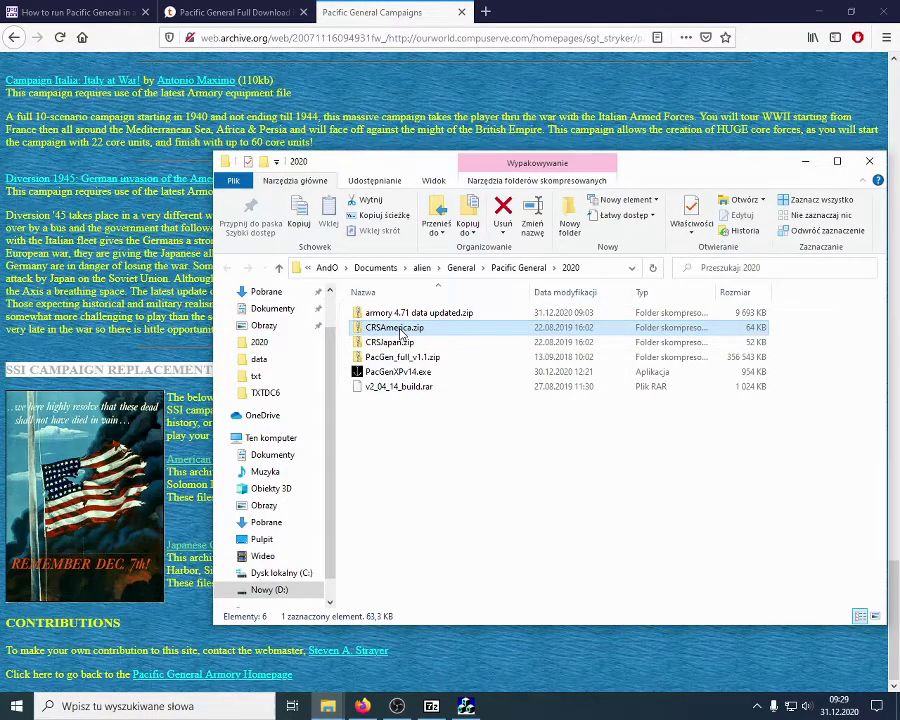
pyautogui.doubleClick(399, 332)
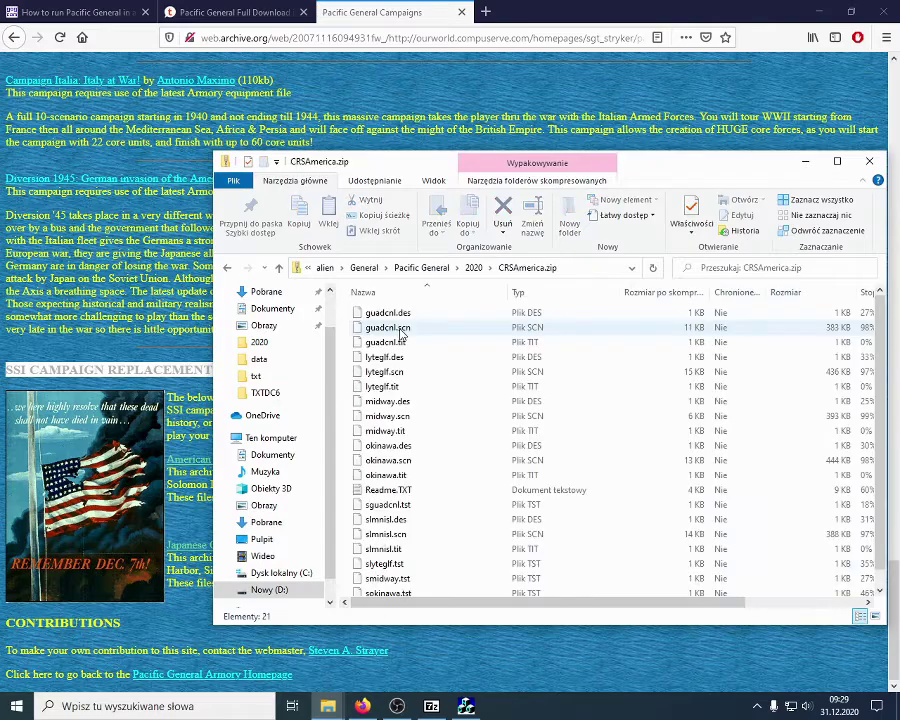
pyautogui.hotkey('ctrl', 'a')
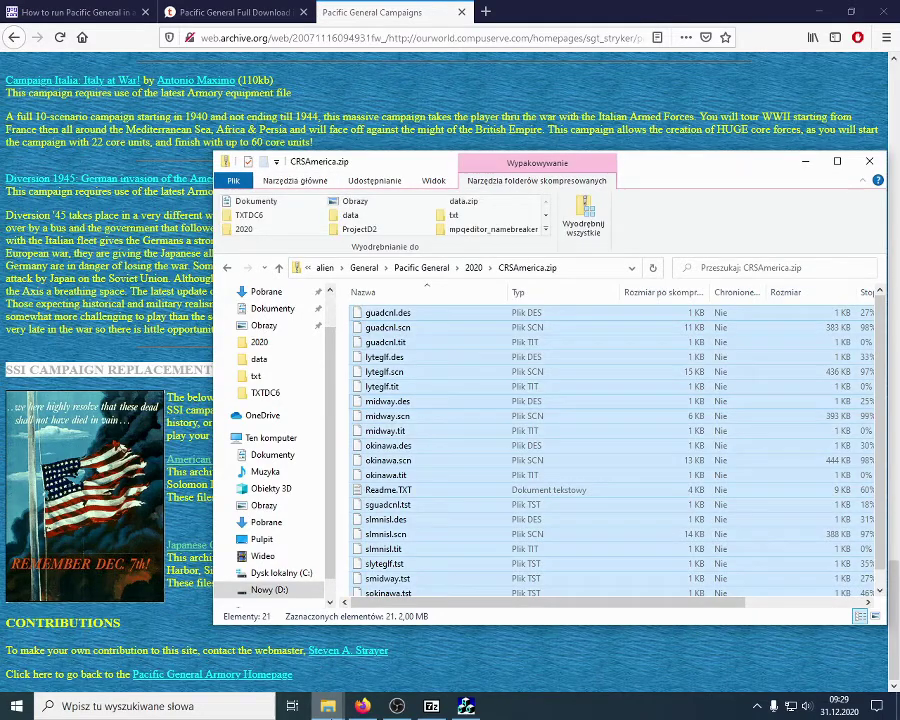
# Browse the second Explorer window to D:\games\PG\scen.
pyautogui.moveTo(328, 702)
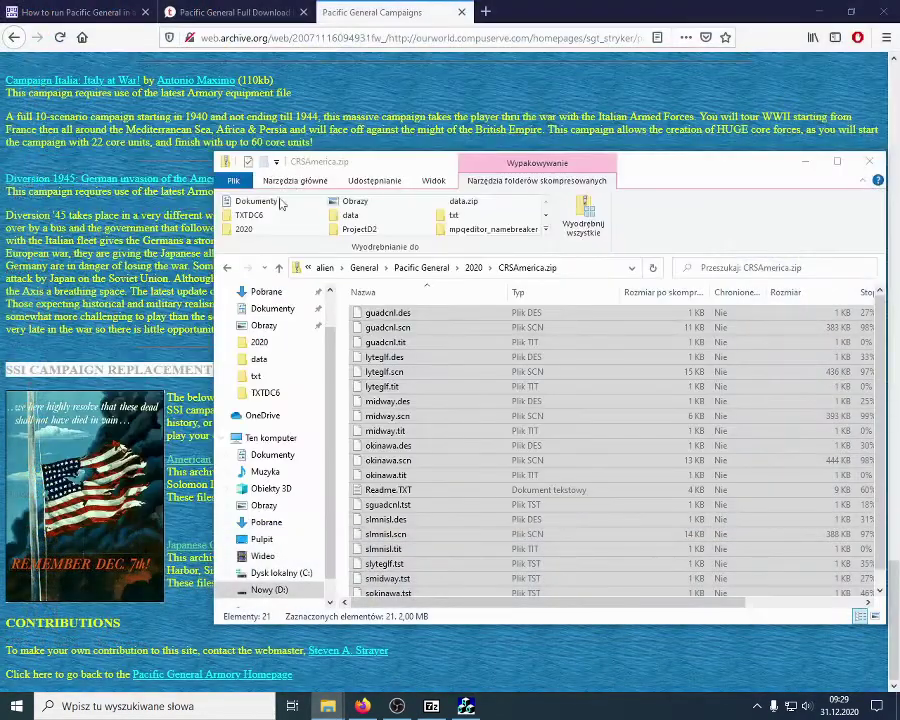
pyautogui.click(255, 615)
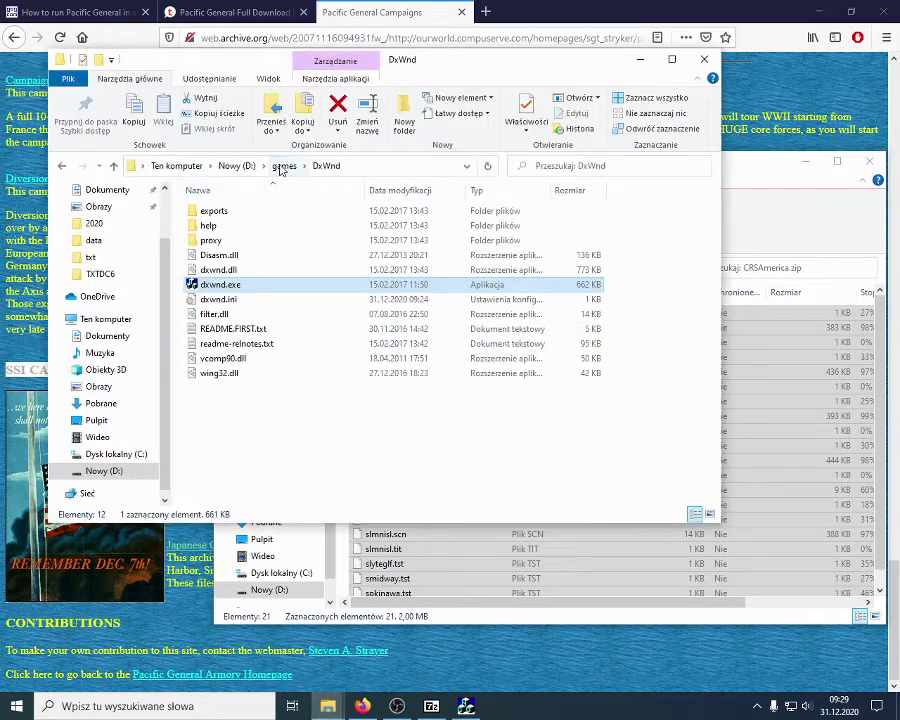
pyautogui.click(286, 165)
pyautogui.scroll(-12, 238, 445)
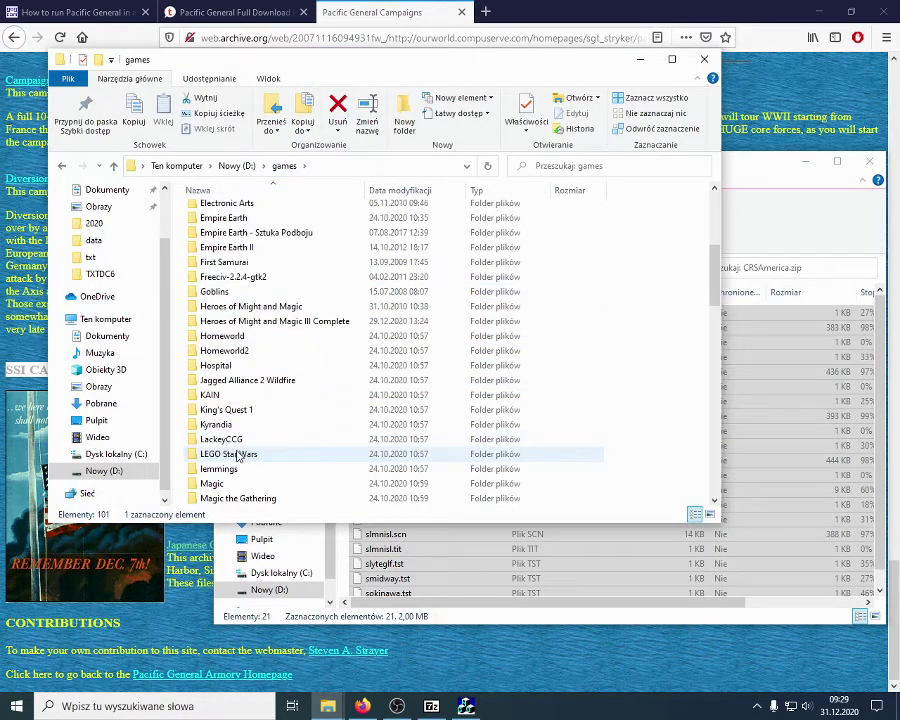
pyautogui.scroll(-3, 236, 447)
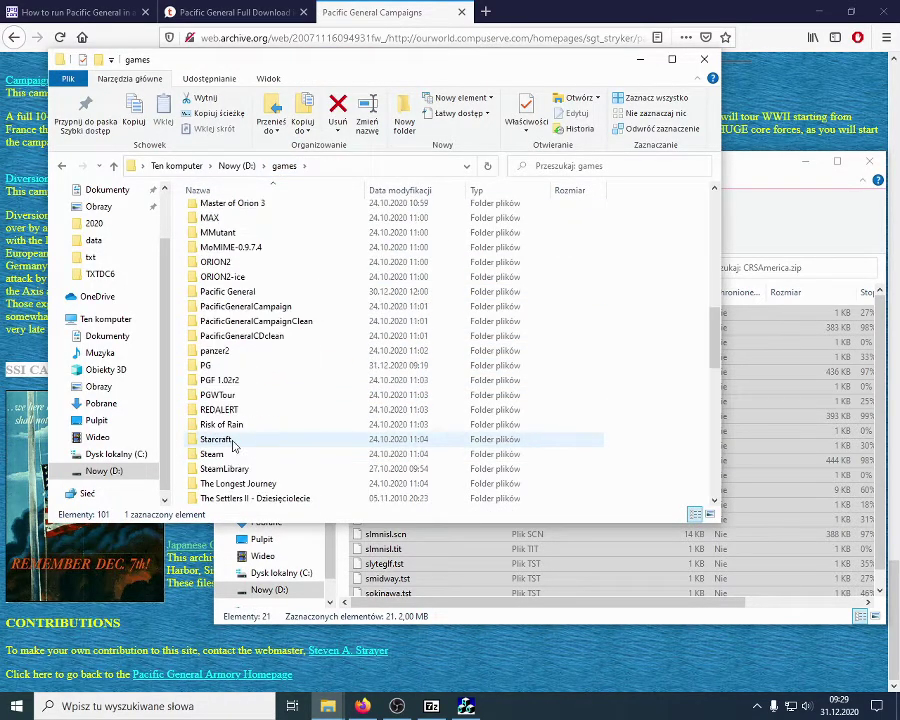
pyautogui.doubleClick(236, 366)
pyautogui.doubleClick(213, 271)
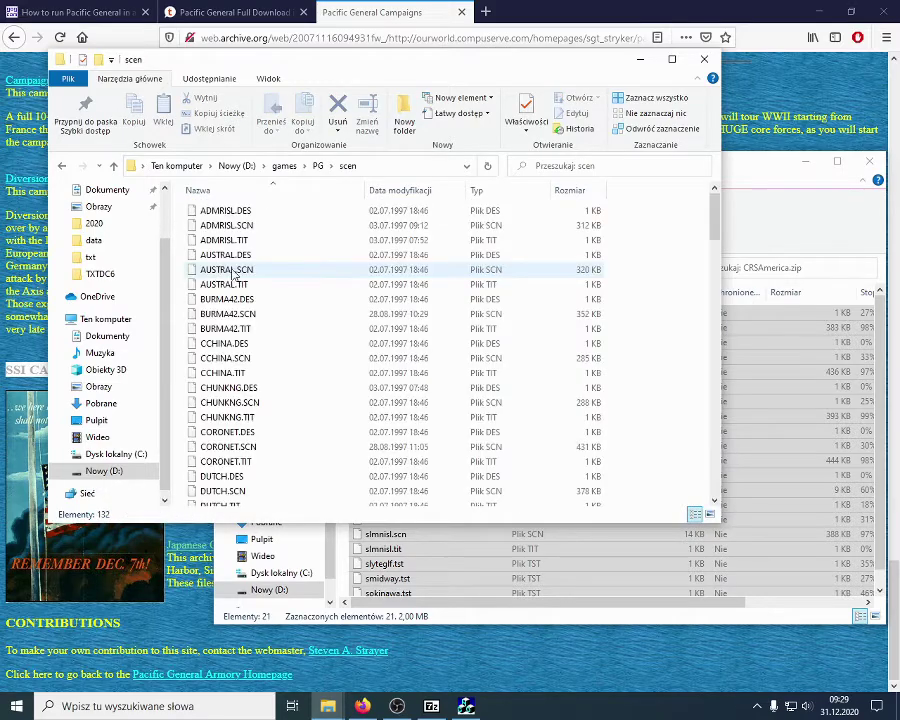
# Drag the CRSAmerica files into scen, replacing the existing files.
pyautogui.click(759, 167)
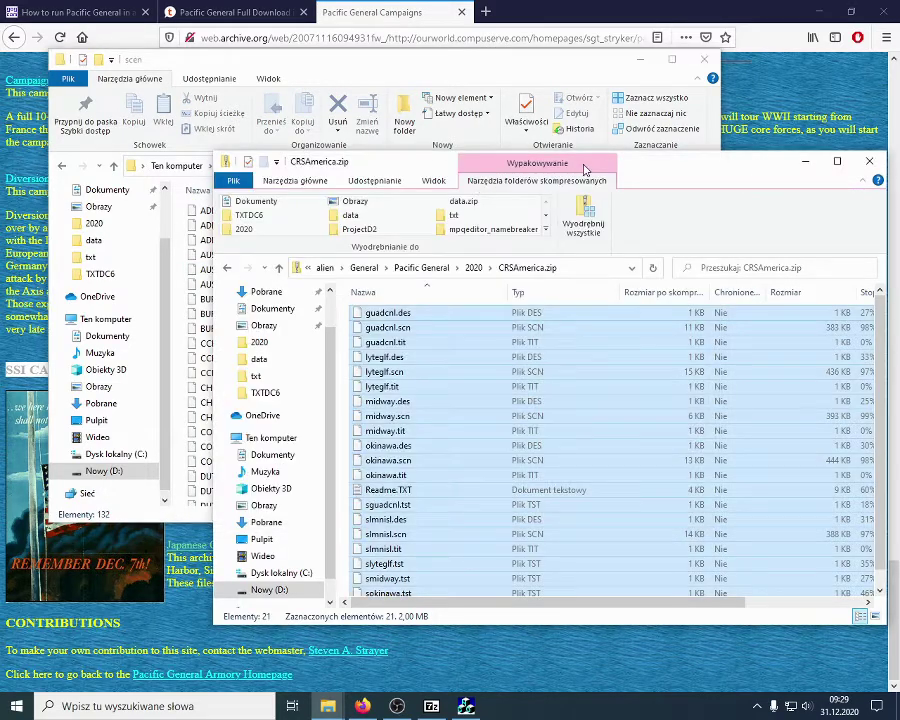
pyautogui.moveTo(585, 168); pyautogui.dragTo(653, 147)
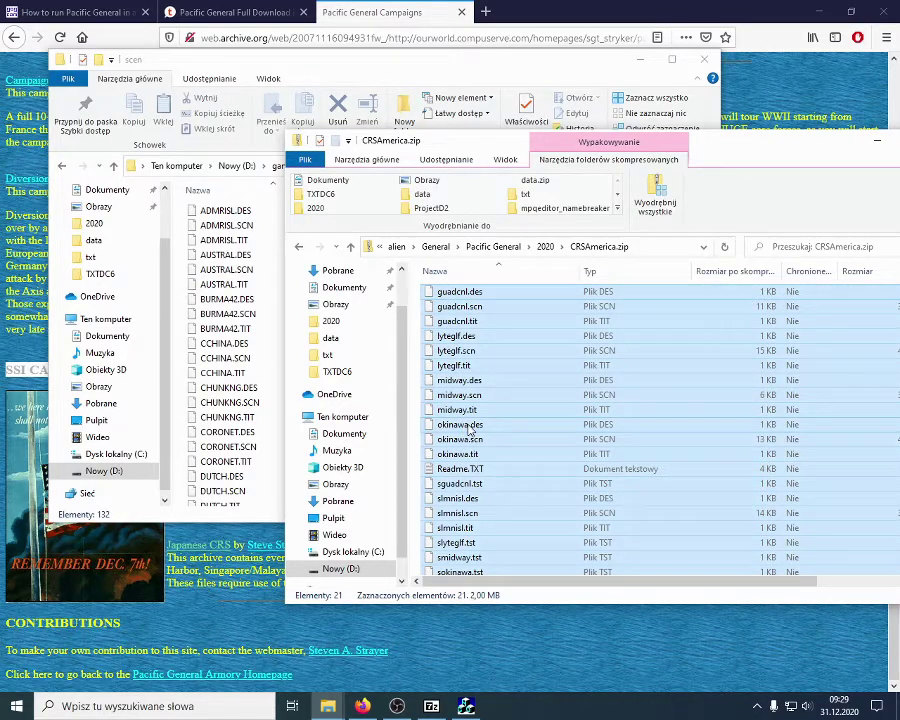
pyautogui.moveTo(470, 428); pyautogui.dragTo(222, 332)
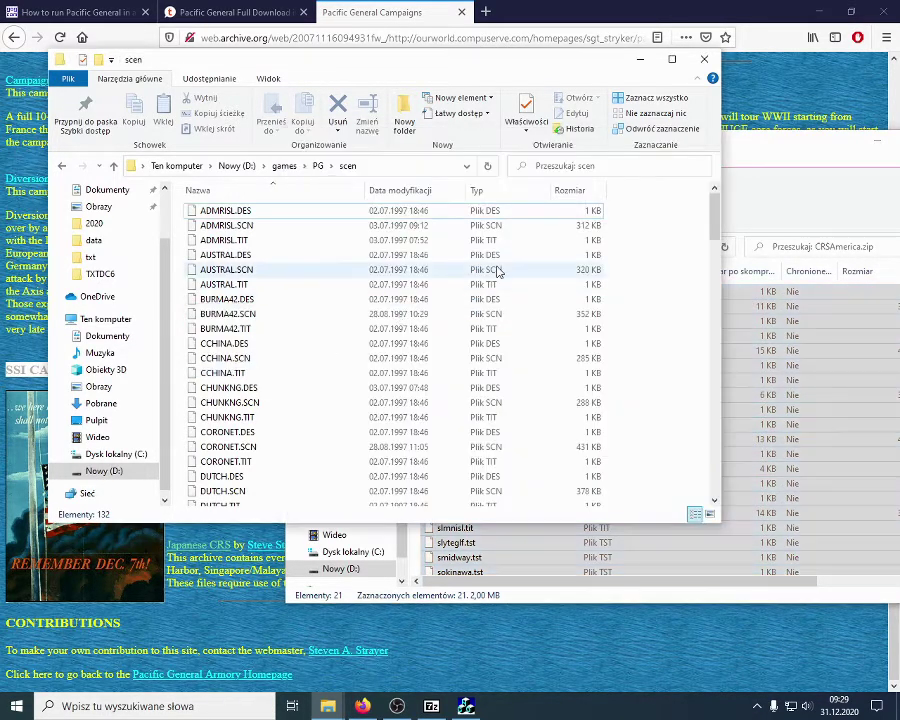
pyautogui.click(421, 256)
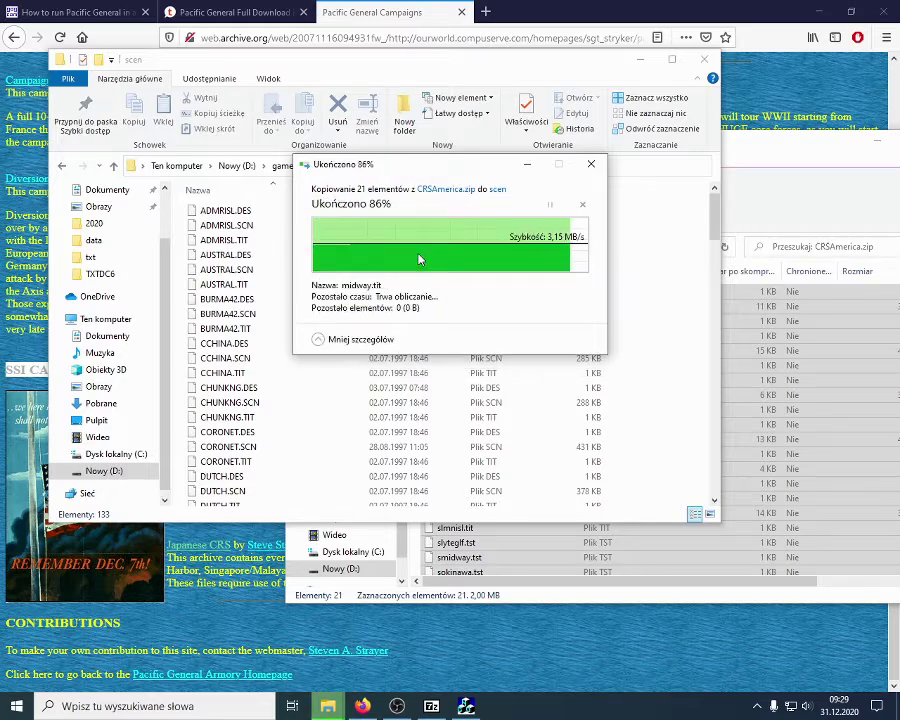
pyautogui.scroll(3, 393, 397)
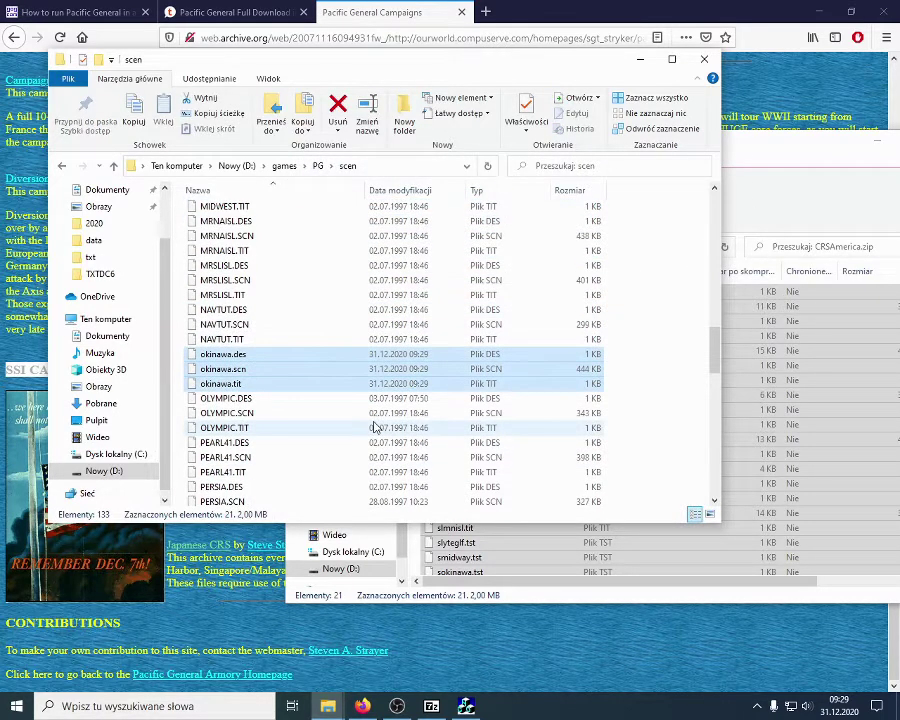
pyautogui.click(740, 238)
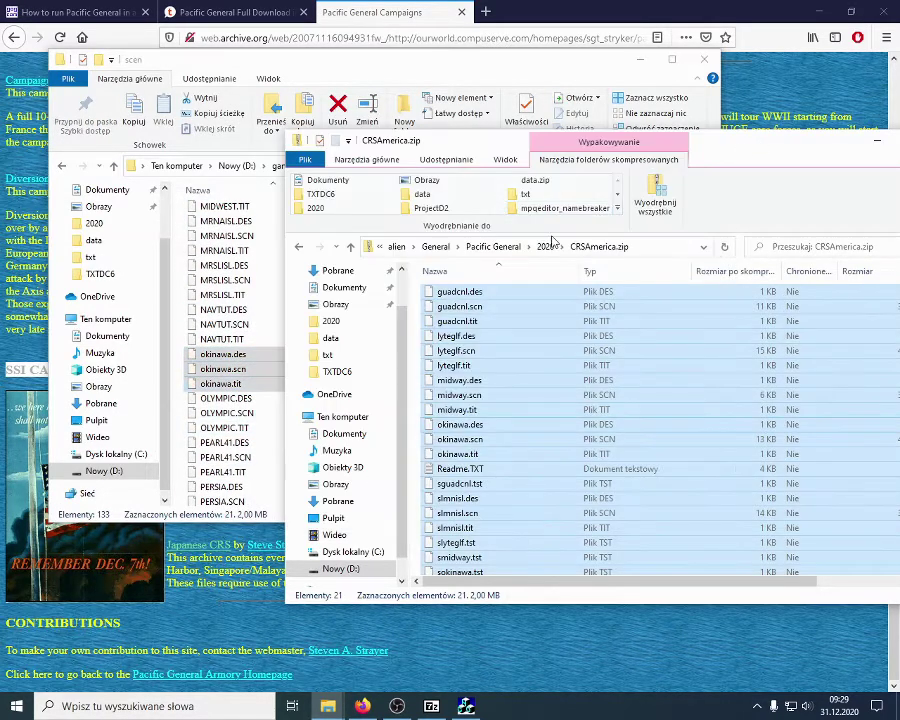
# Return to the 2020 folder and open the CRSJapan.zip archive.
pyautogui.click(545, 246)
pyautogui.click(445, 334)
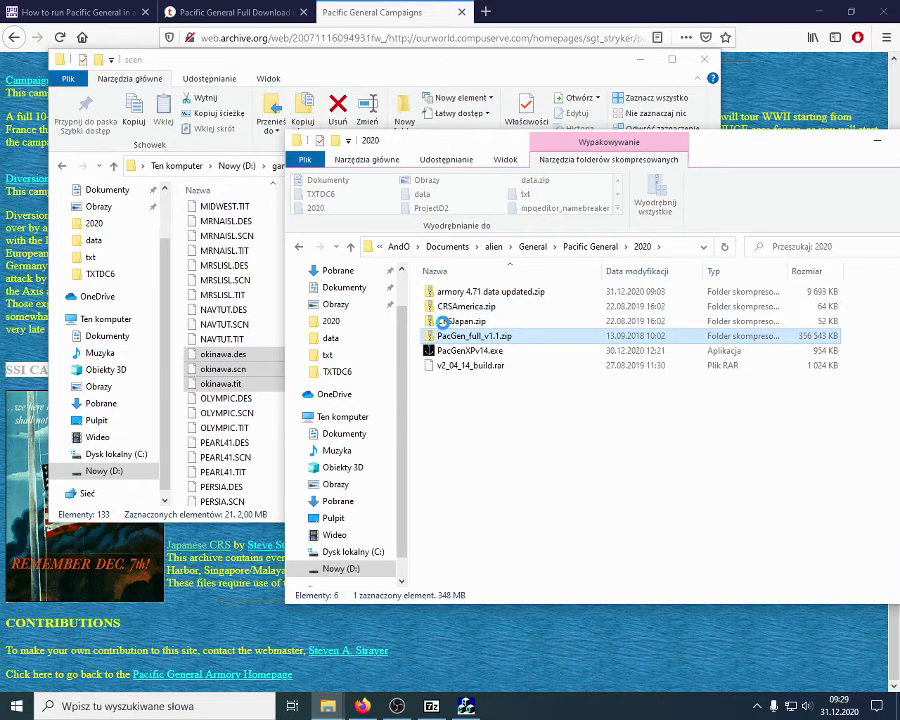
pyautogui.click(441, 321)
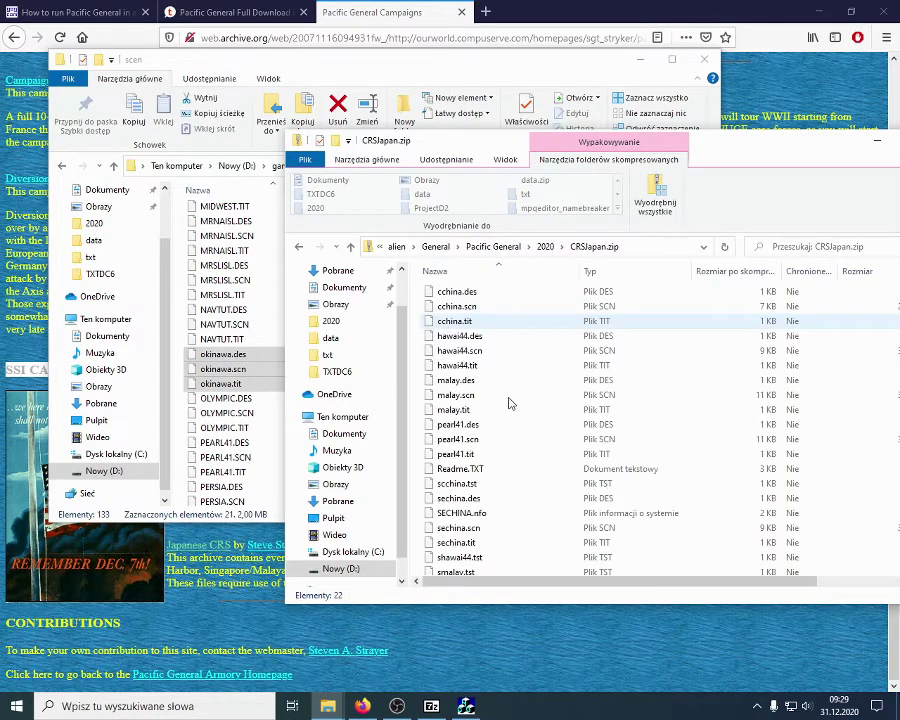
pyautogui.click(510, 400)
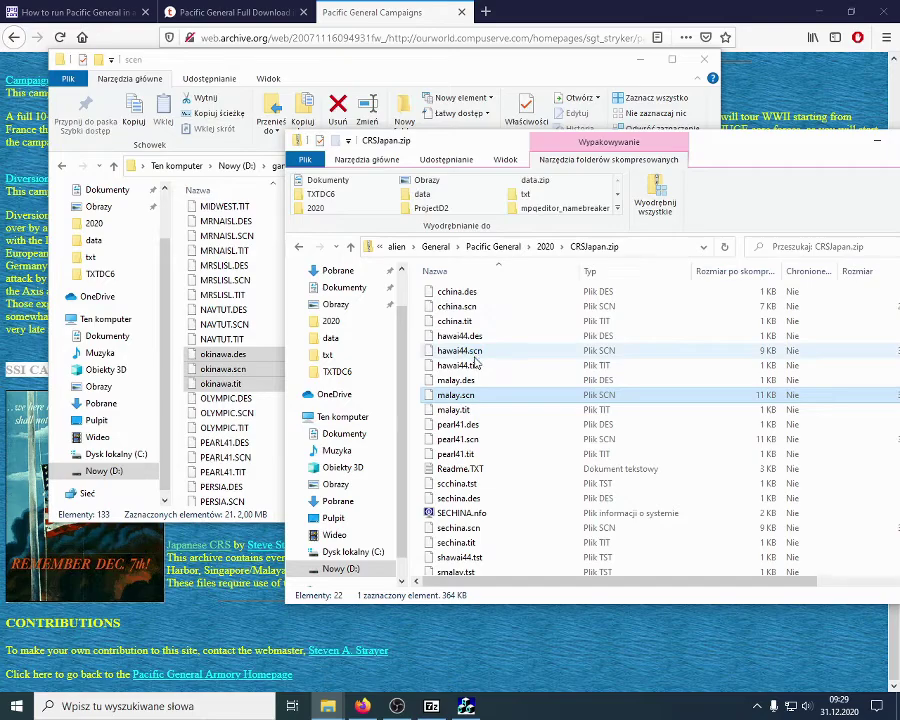
pyautogui.click(397, 706)
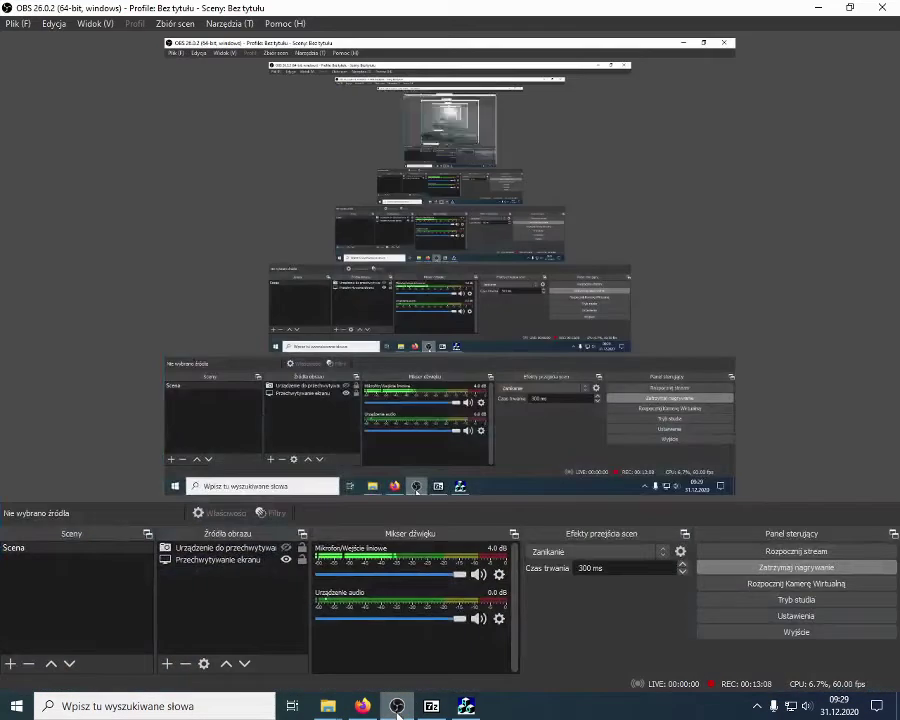
pyautogui.click(397, 706)
# Select all 22 CRSJapan files and copy them into scen, overwriting matches.
pyautogui.click(515, 352)
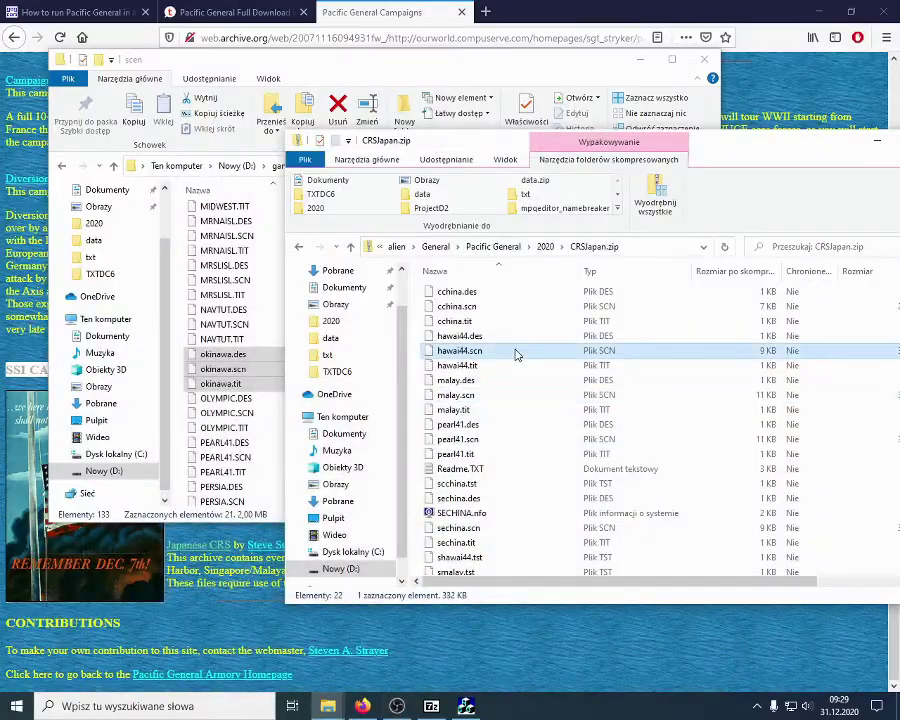
pyautogui.hotkey('ctrl', 'a')
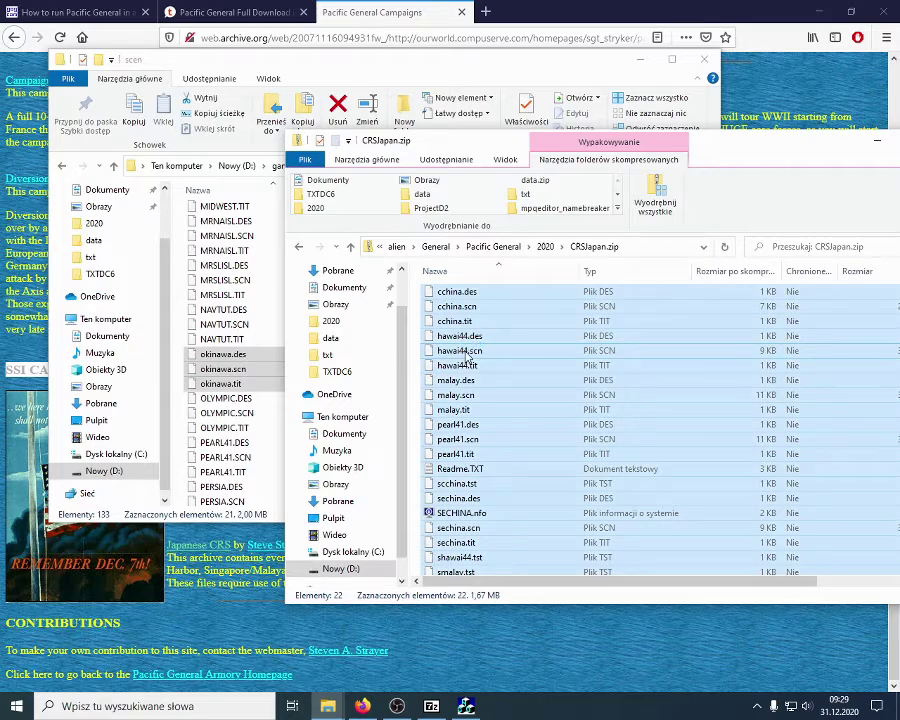
pyautogui.moveTo(460, 356); pyautogui.dragTo(176, 236)
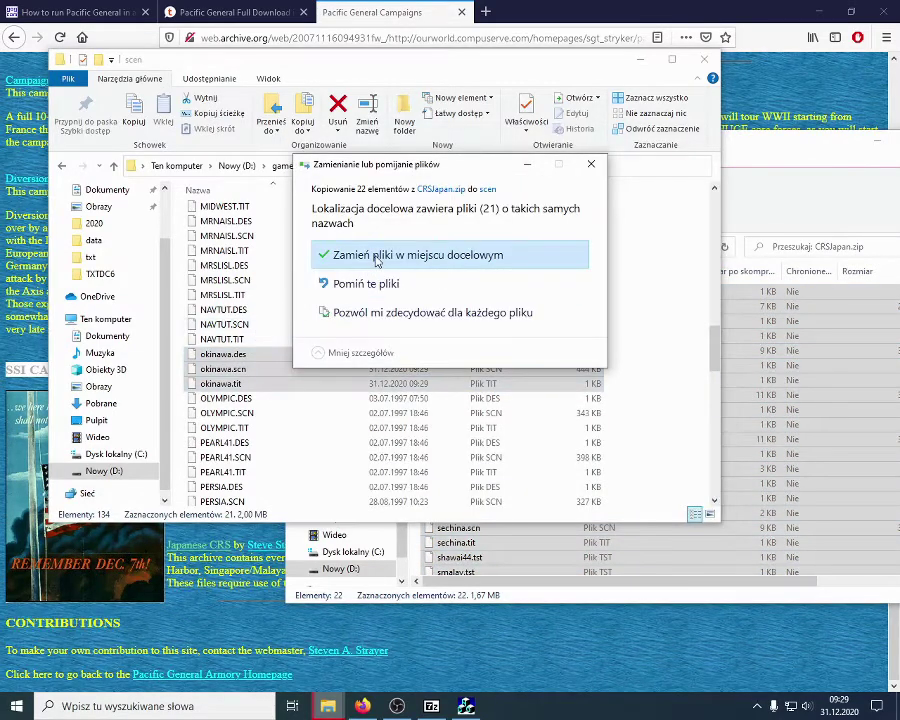
pyautogui.click(376, 256)
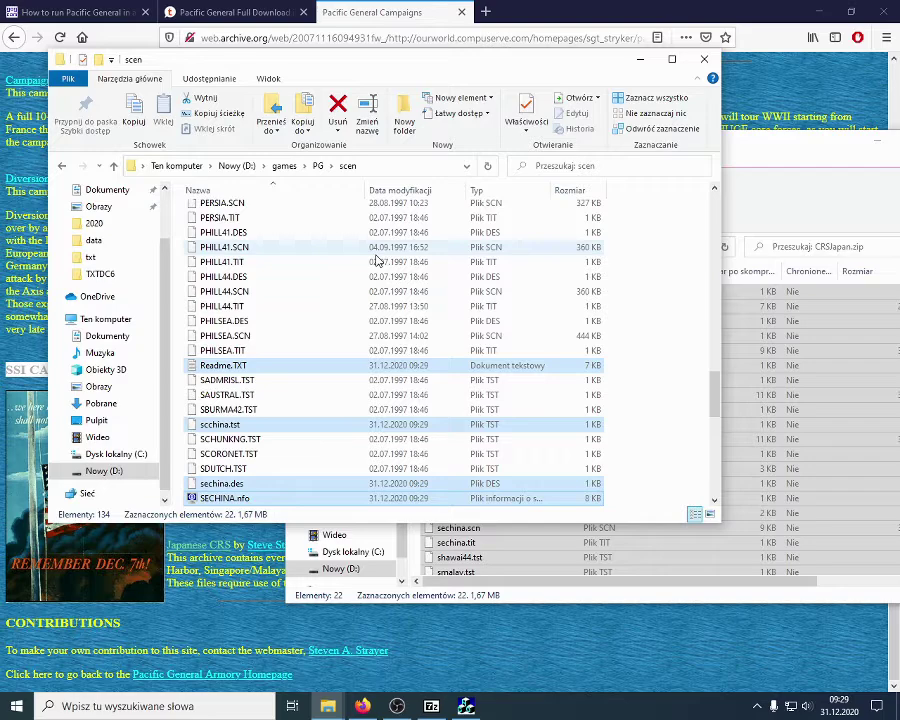
# Test-launch Pacific General windowed from DxWnd to the campaign selection screen, then quit it.
pyautogui.click(466, 705)
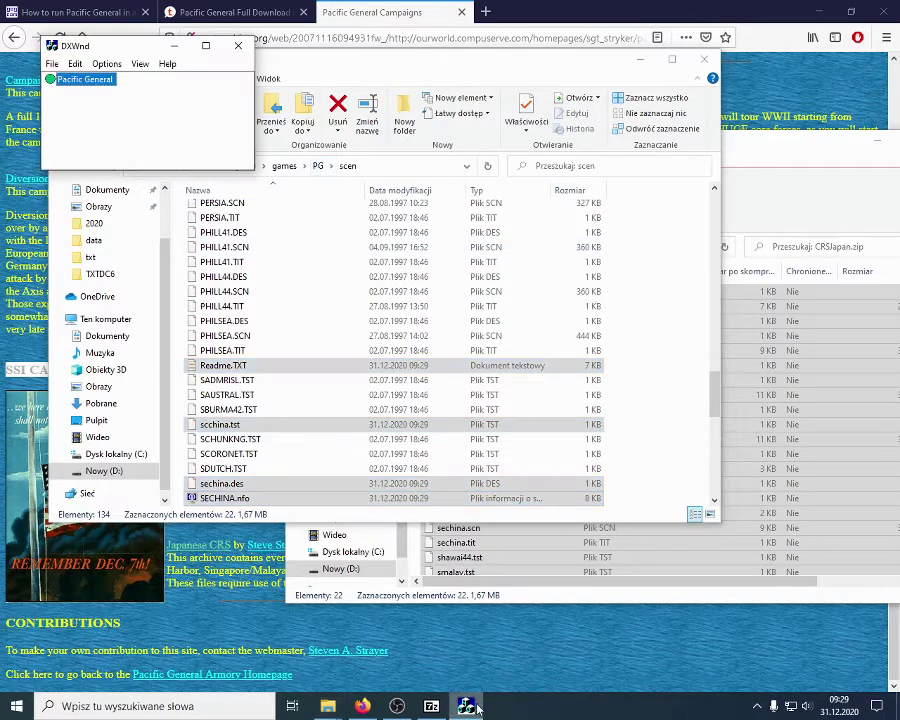
pyautogui.doubleClick(83, 82)
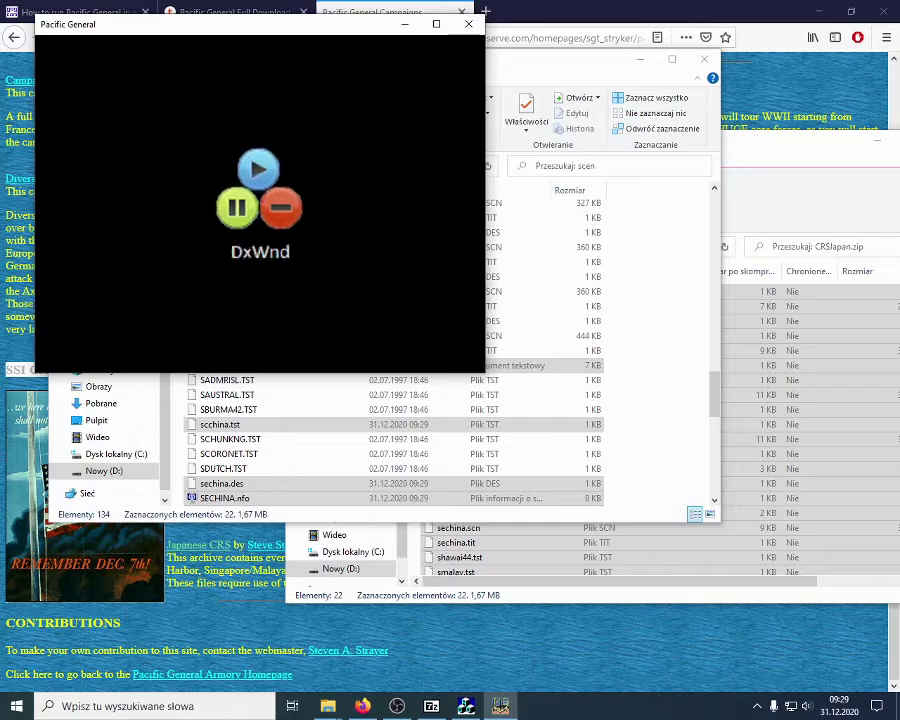
pyautogui.click(222, 224)
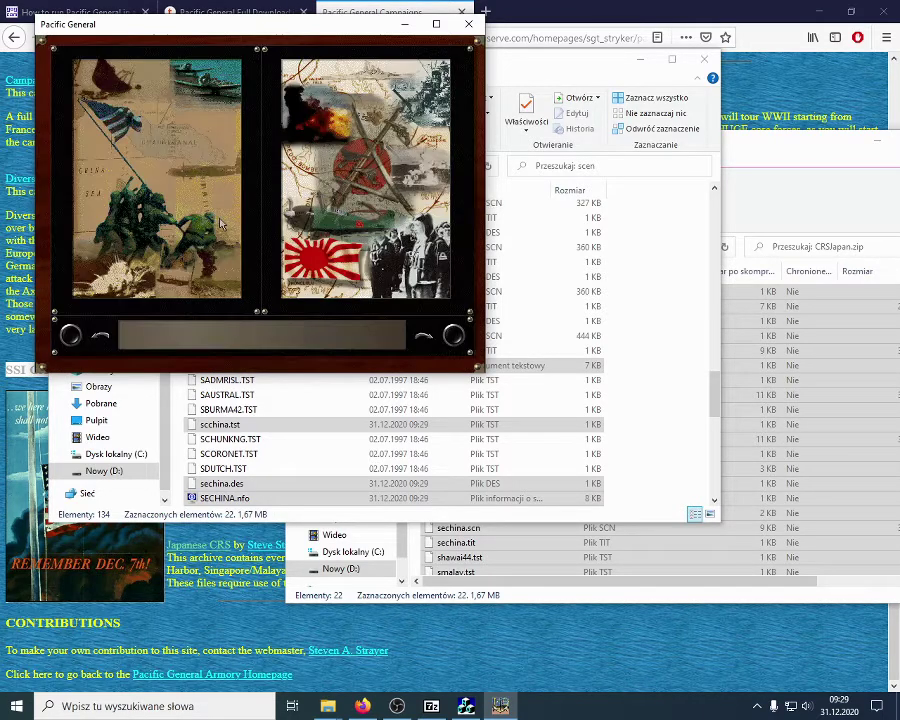
pyautogui.click(452, 337)
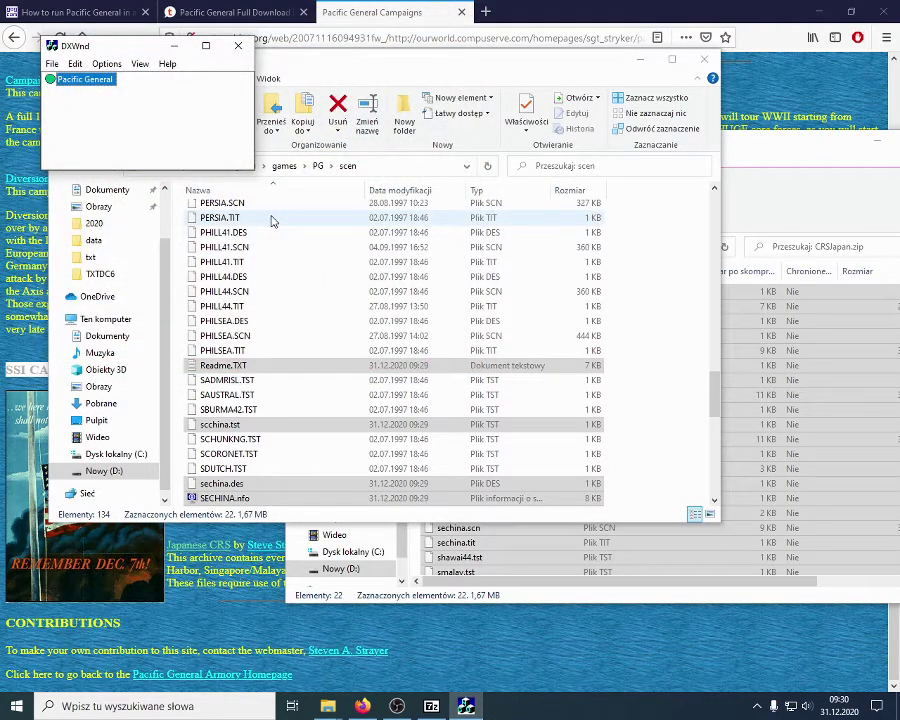
pyautogui.click(765, 155)
# Scroll back to the top of the archived Armory Campaigns page, then open a new blank tab.
pyautogui.click(208, 603)
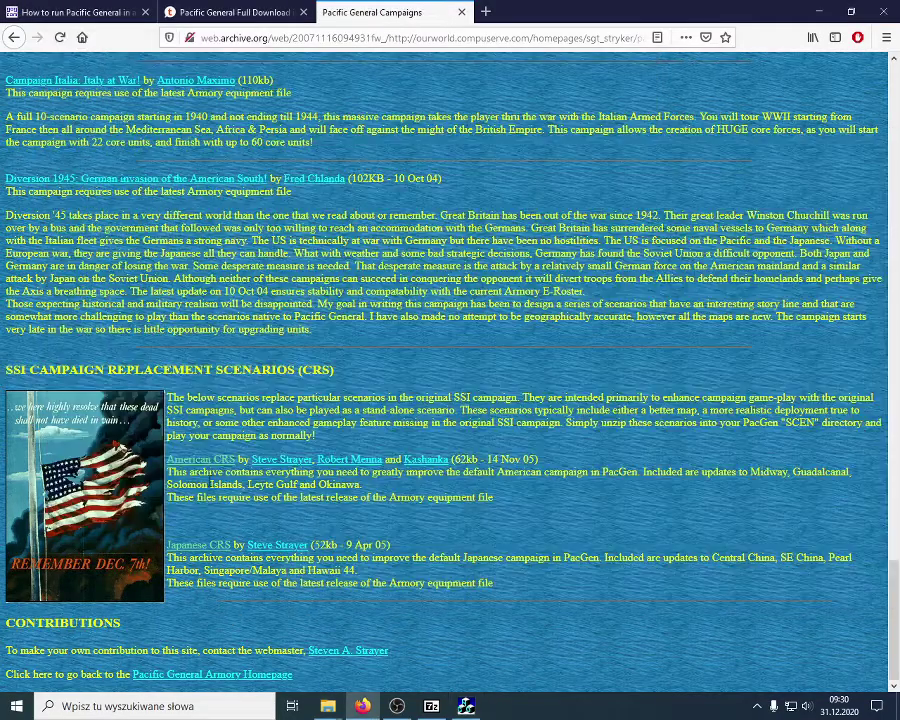
pyautogui.scroll(15, 208, 603)
pyautogui.scroll(10, 212, 478)
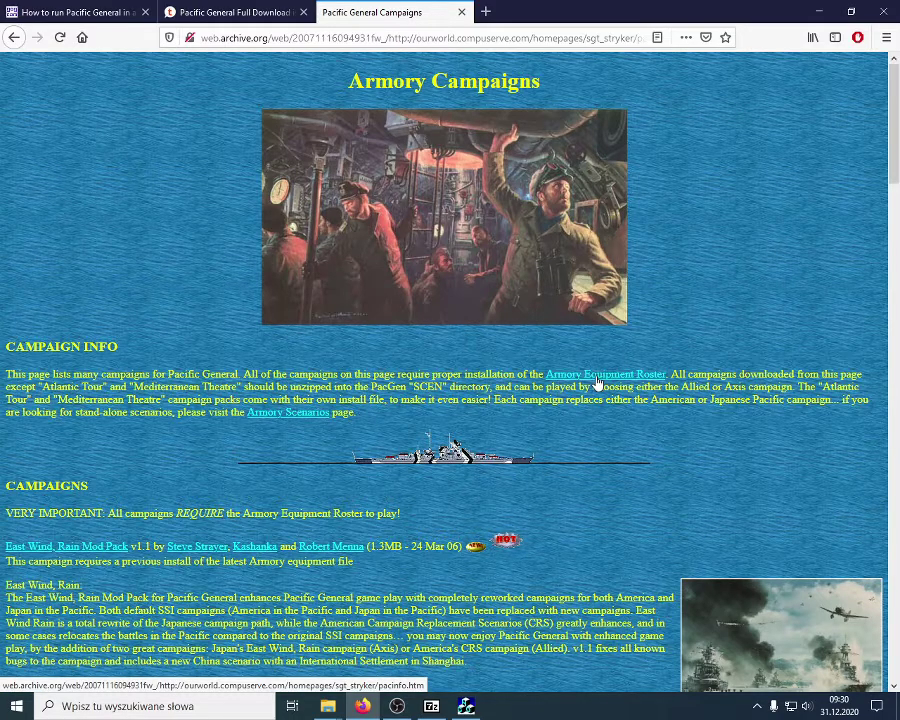
pyautogui.scroll(-3, 598, 381)
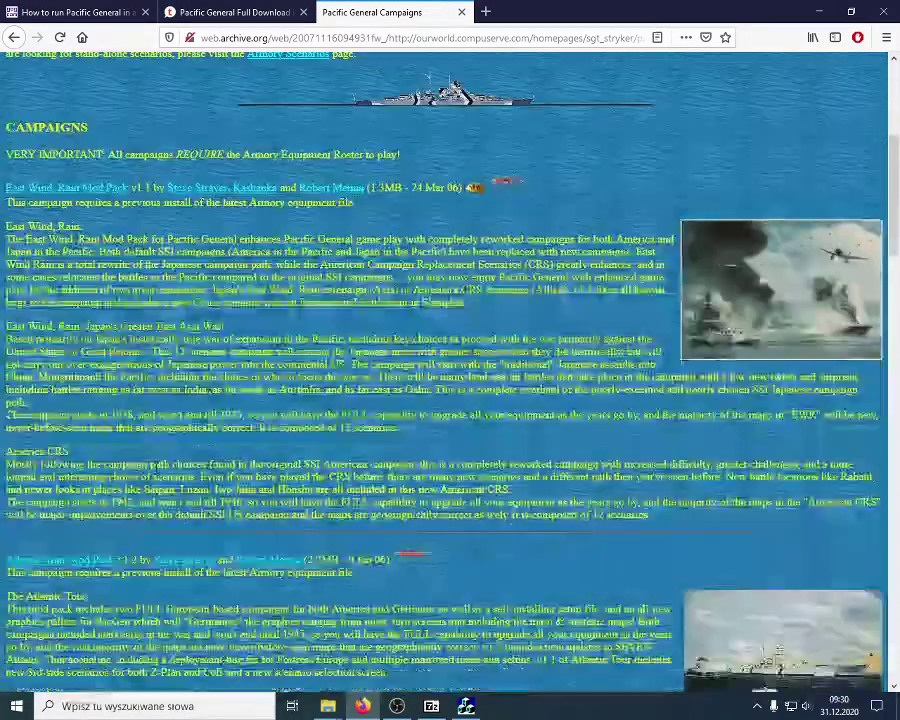
pyautogui.scroll(-1, 158, 473)
pyautogui.scroll(4, 158, 473)
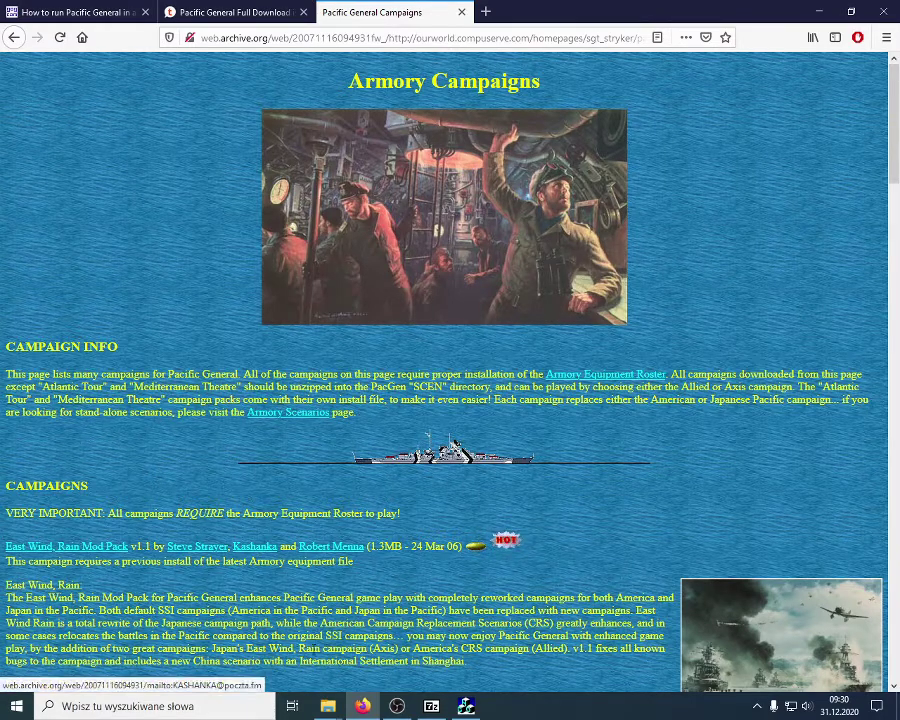
pyautogui.moveTo(338, 713)
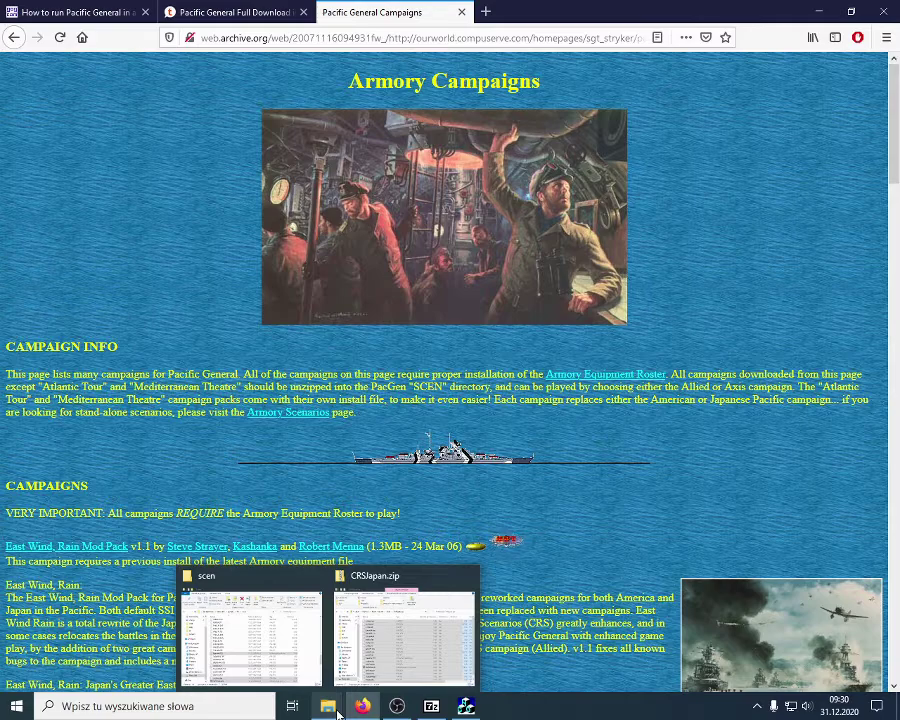
pyautogui.click(486, 12)
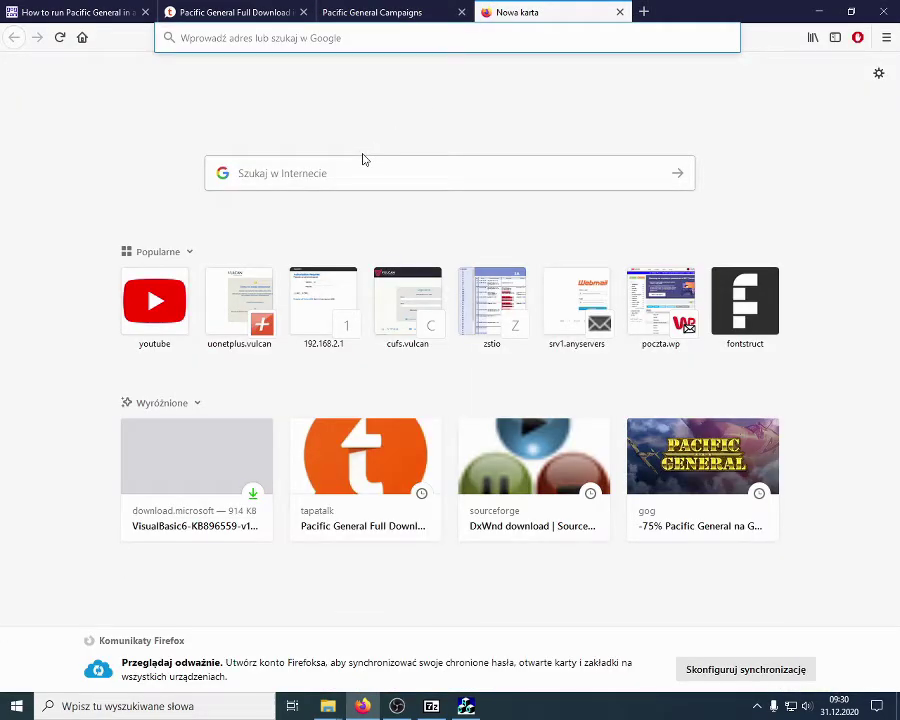
# Search Google for 'pacific general forum' and open the Open General Forums Pacific General result.
pyautogui.write('pacific')
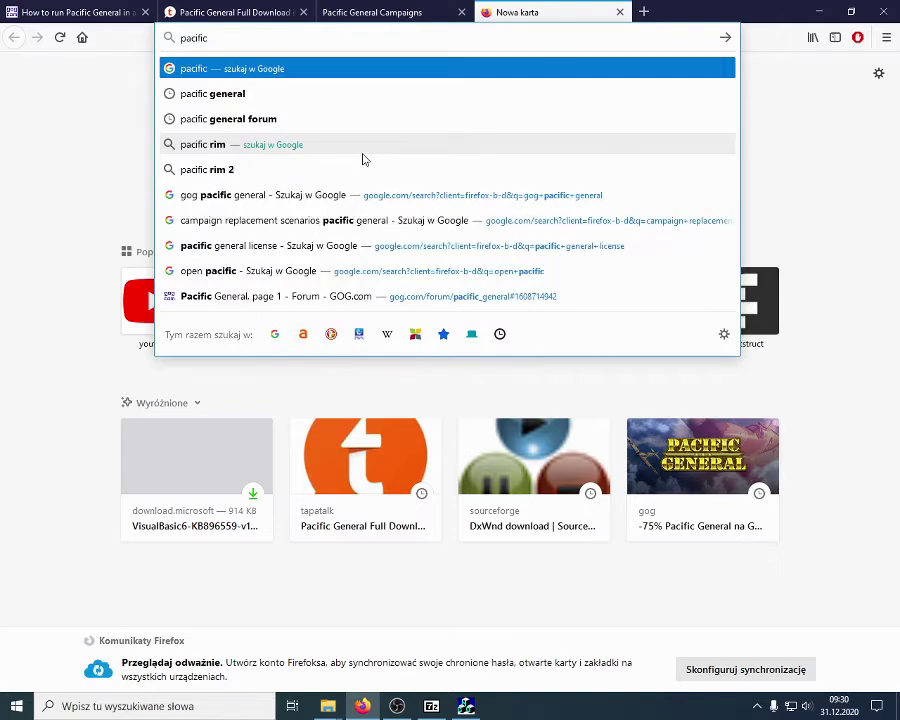
pyautogui.write(' general')
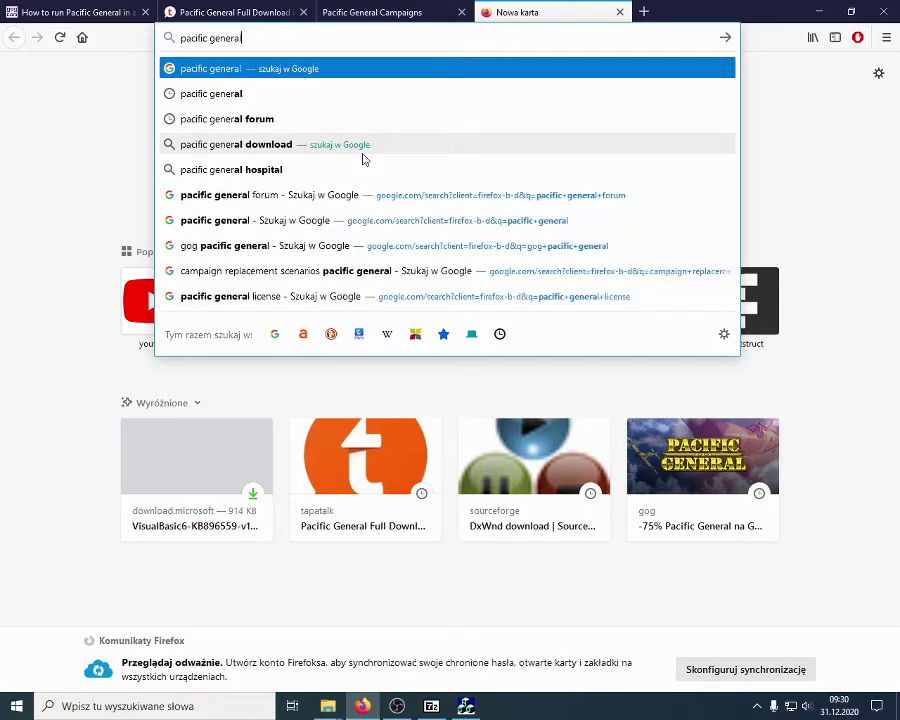
pyautogui.press('Down')
pyautogui.press('Down')
pyautogui.press('Down')
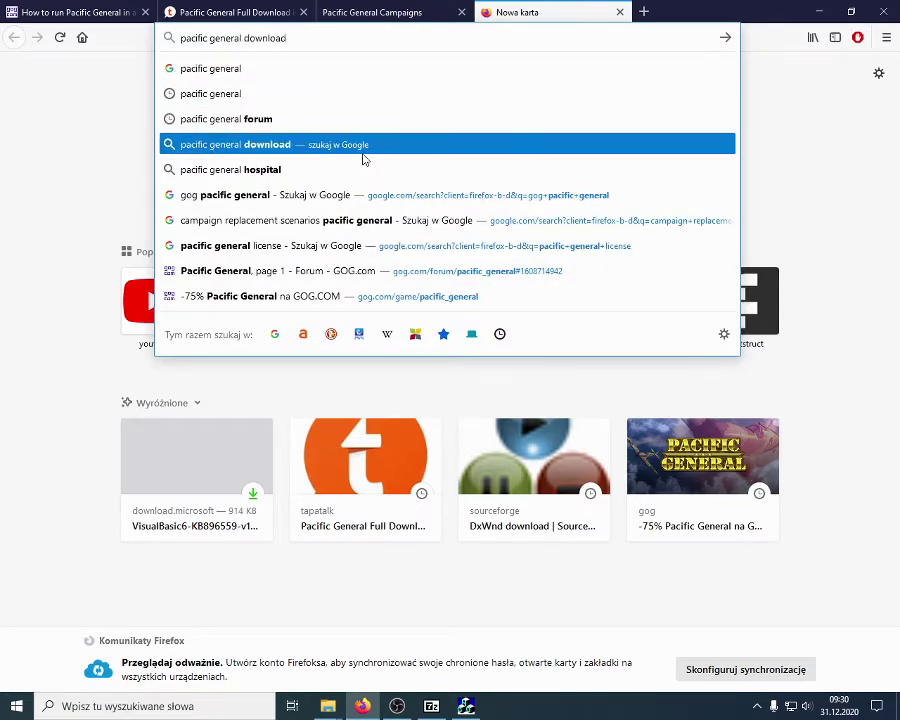
pyautogui.press('Up')
pyautogui.press('Return')
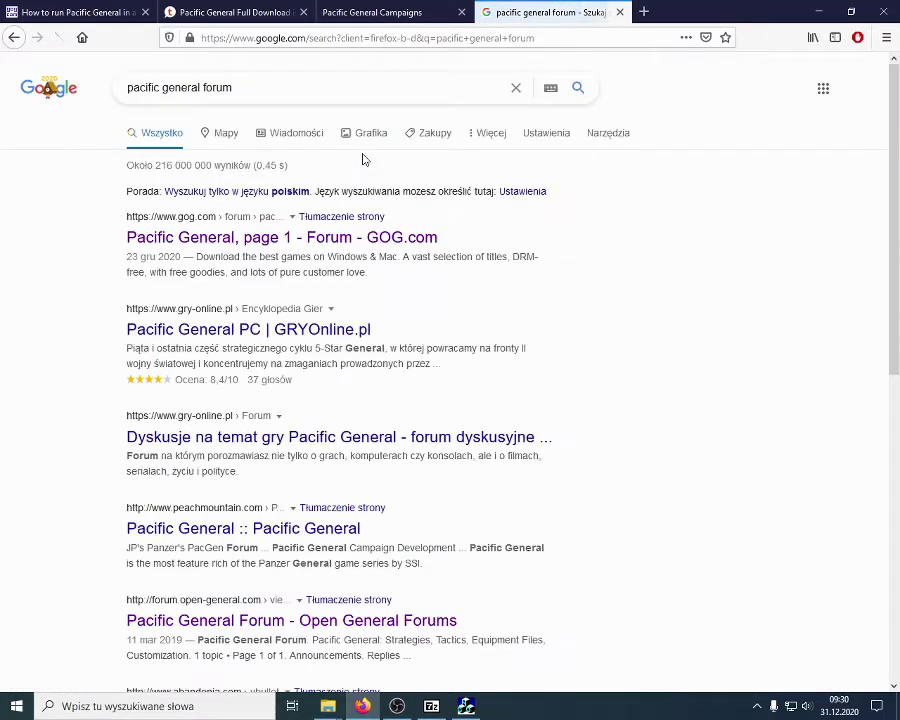
pyautogui.scroll(-2, 33, 320)
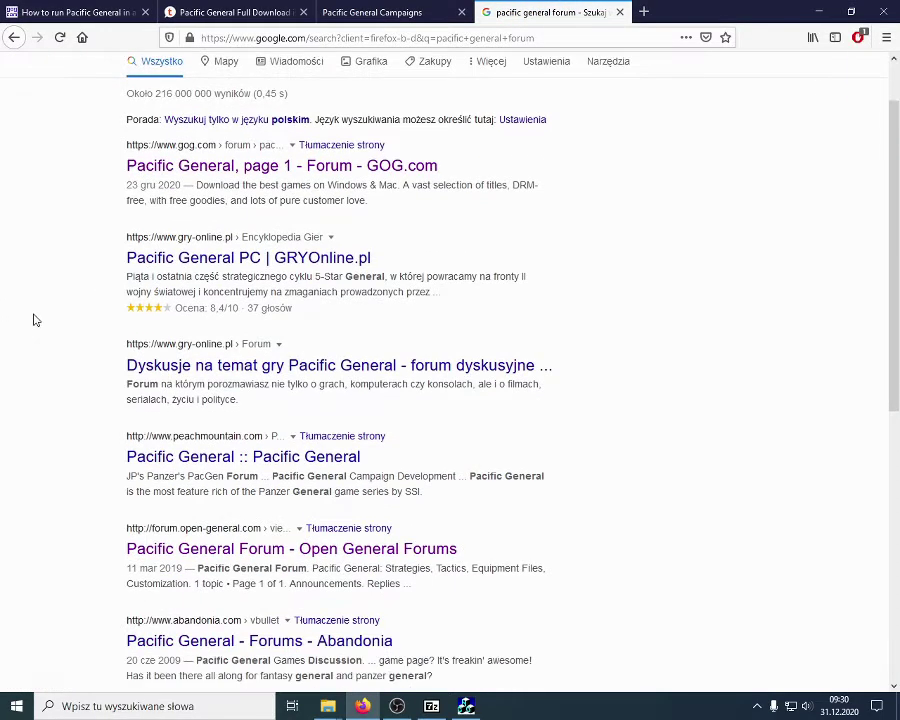
pyautogui.scroll(-1, 33, 320)
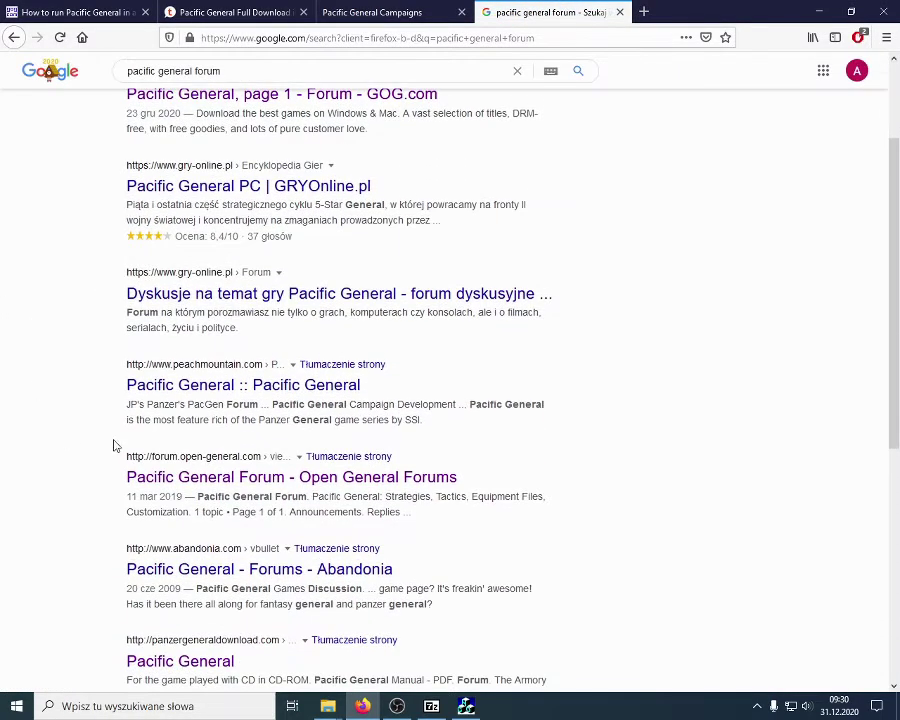
pyautogui.click(225, 478)
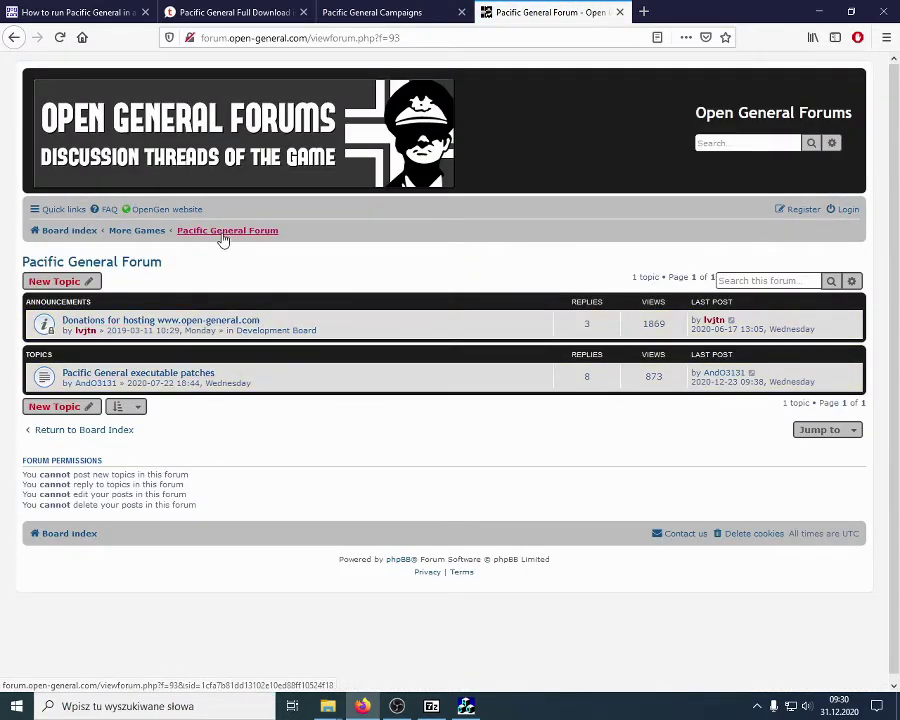
# Open the executable patches topic and follow its Dropbox link in a new tab.
pyautogui.click(176, 378)
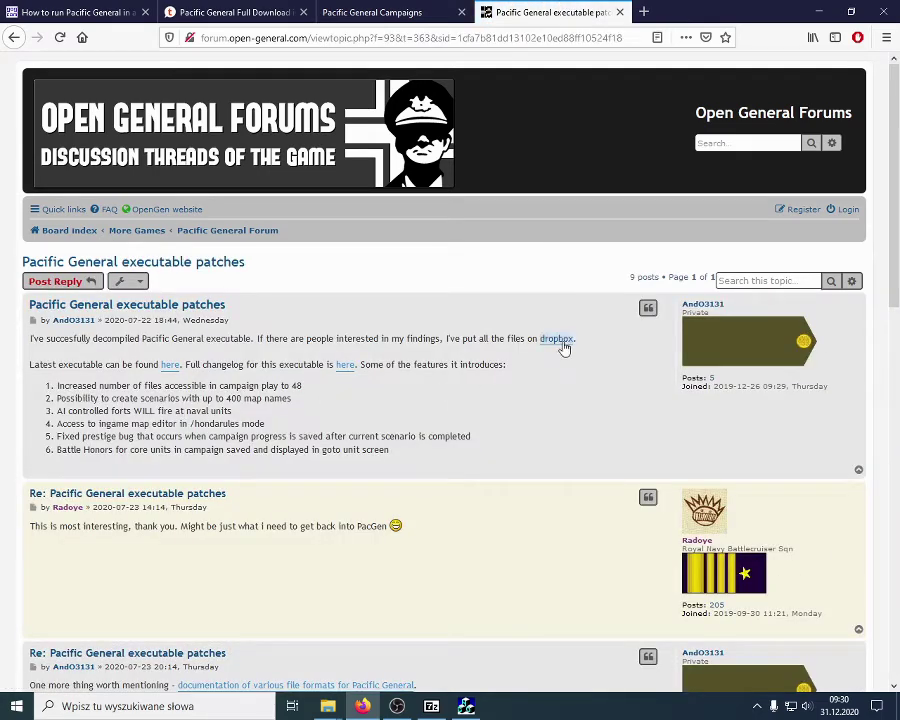
pyautogui.click(555, 345)
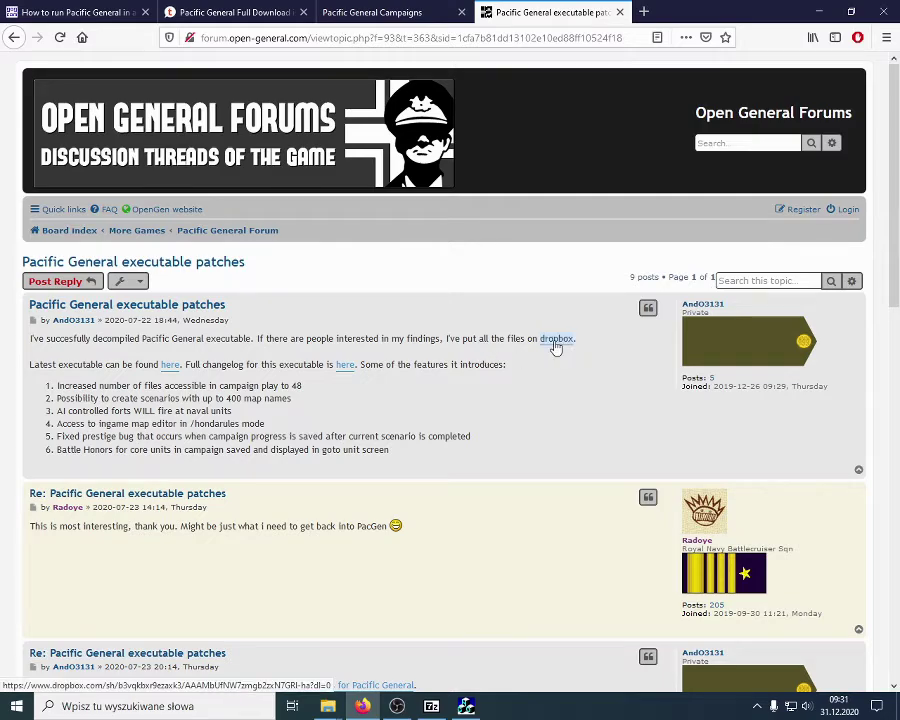
pyautogui.rightClick(557, 346)
pyautogui.click(577, 354)
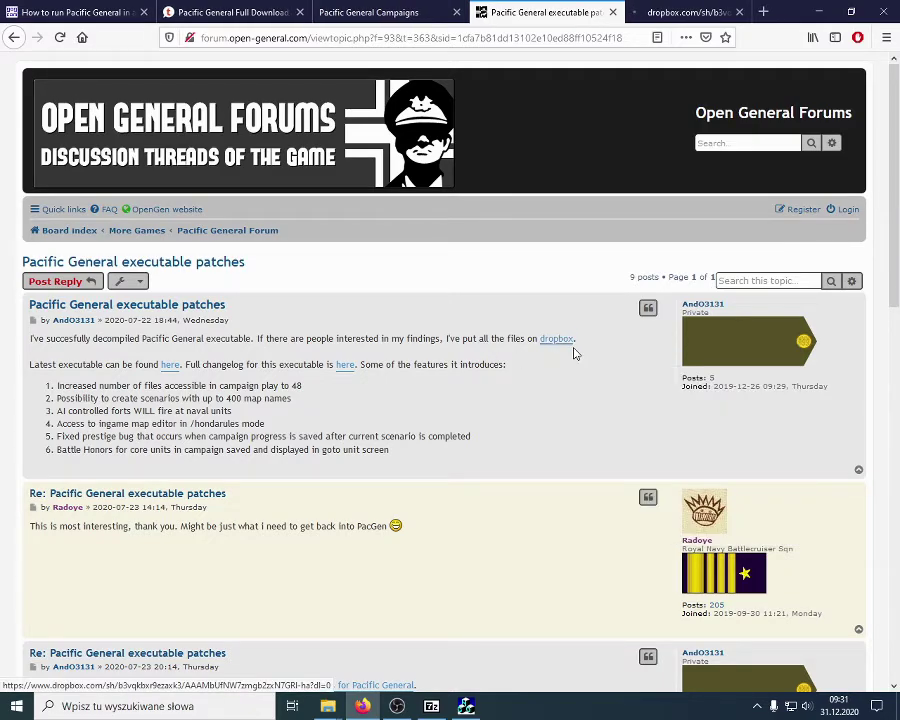
pyautogui.click(643, 11)
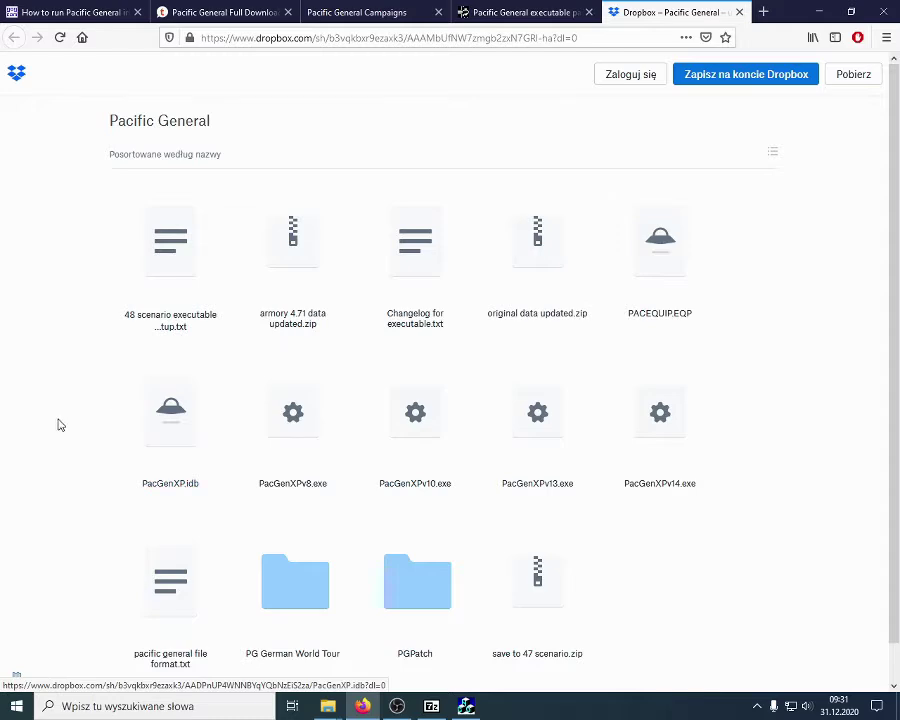
# Preview armory 4.71 data updated.zip, return to the folder, and open the PacGenXPv14.exe file page.
pyautogui.scroll(-1, 107, 490)
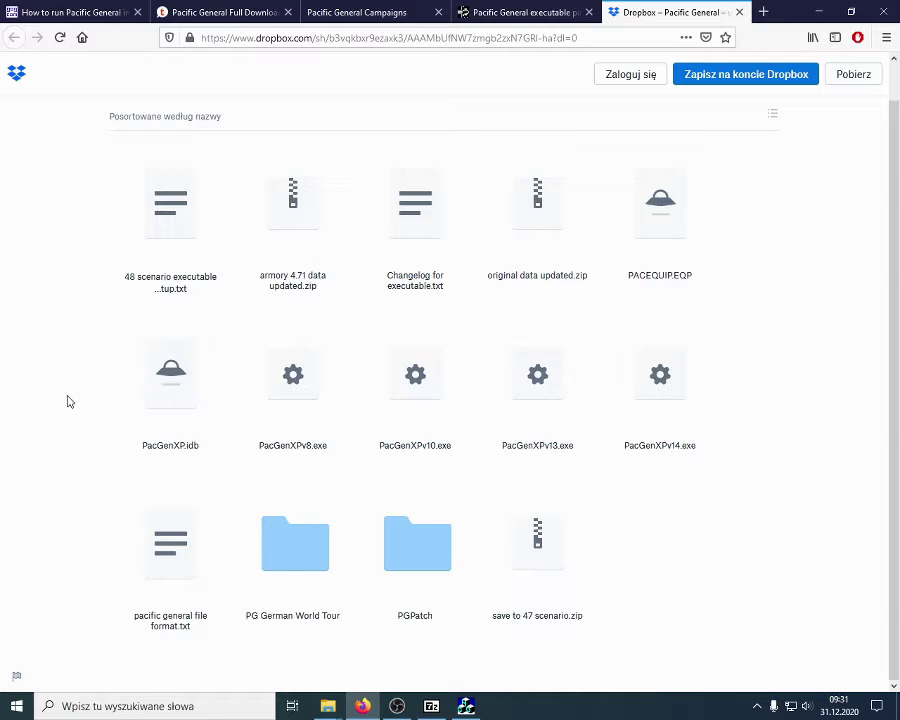
pyautogui.scroll(1, 69, 402)
pyautogui.scroll(-1, 79, 427)
pyautogui.scroll(1, 76, 431)
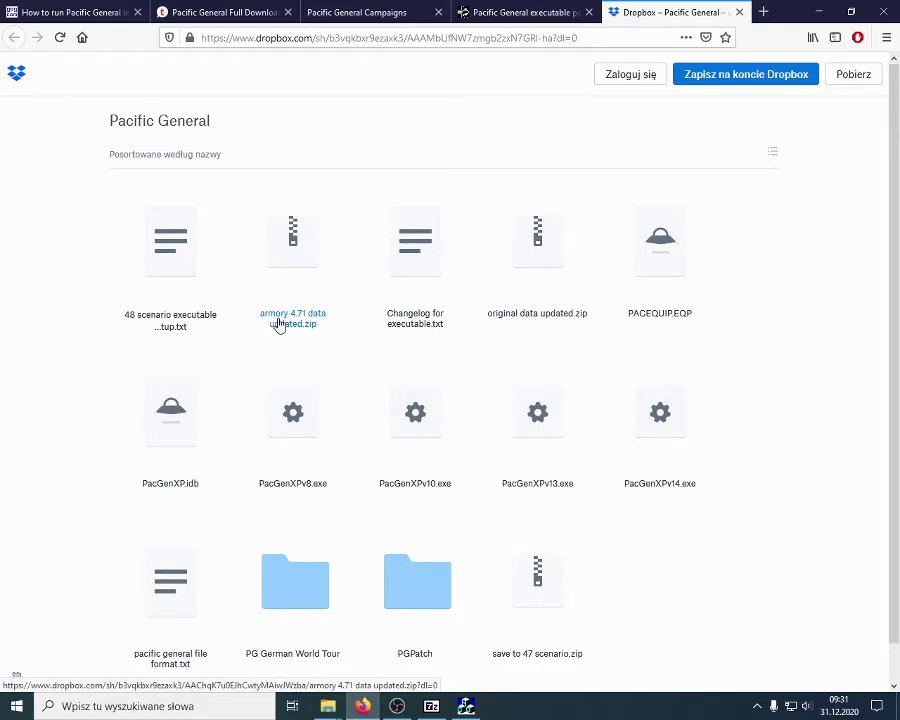
pyautogui.click(280, 324)
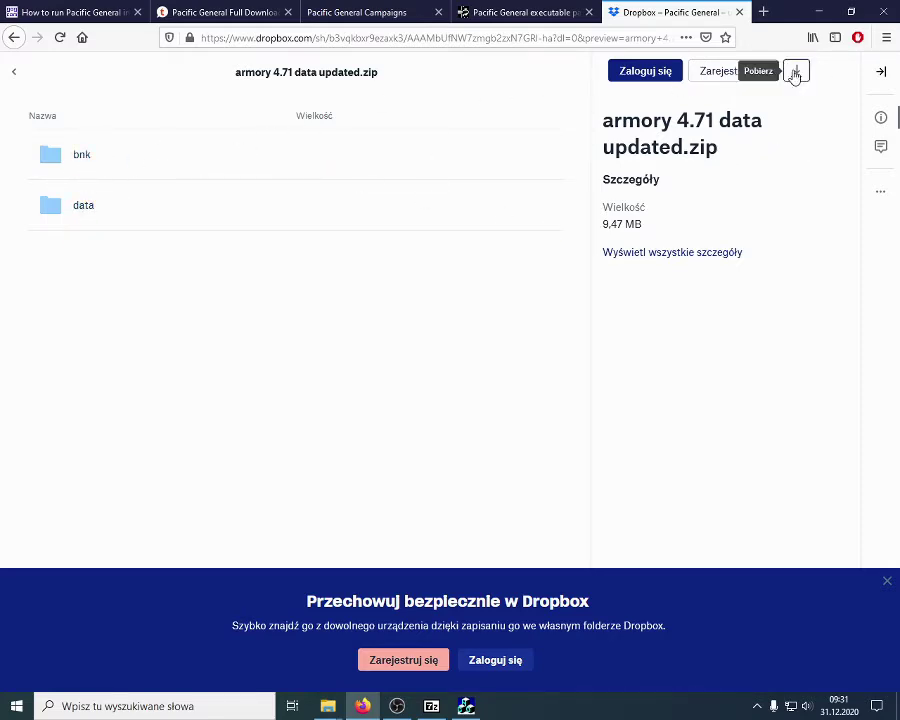
pyautogui.click(14, 38)
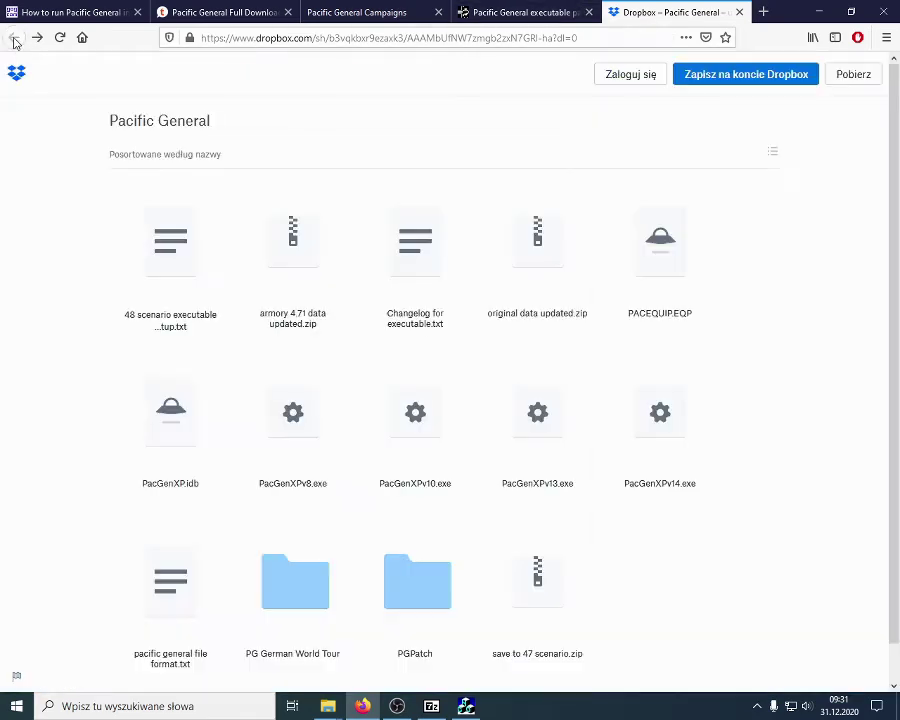
pyautogui.click(660, 414)
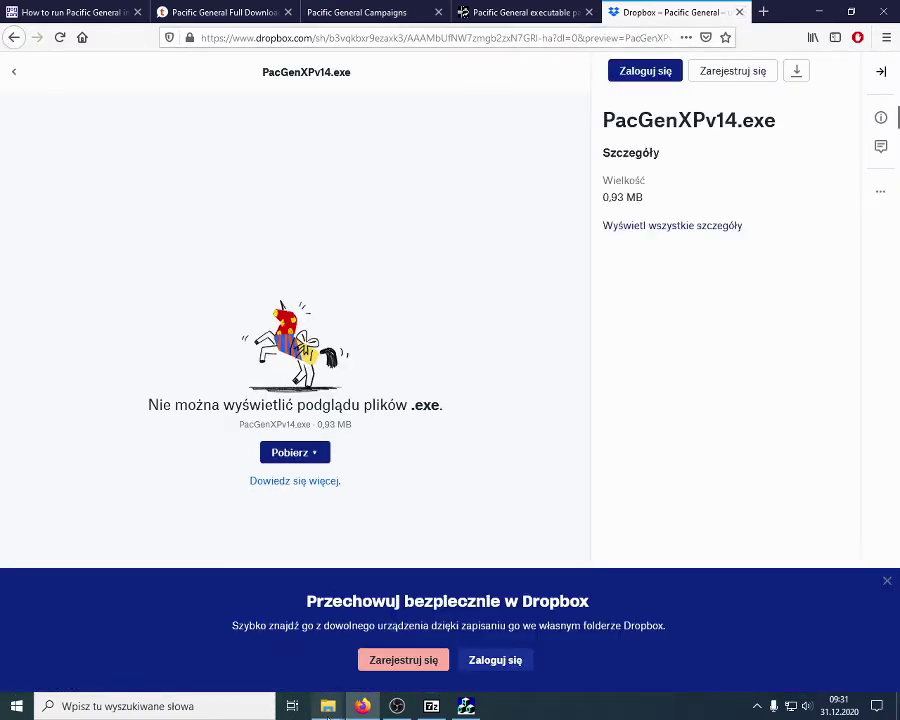
# Go up to the 2020 download folder and select PacGenXPv14.exe.
pyautogui.moveTo(330, 704)
pyautogui.click(338, 678)
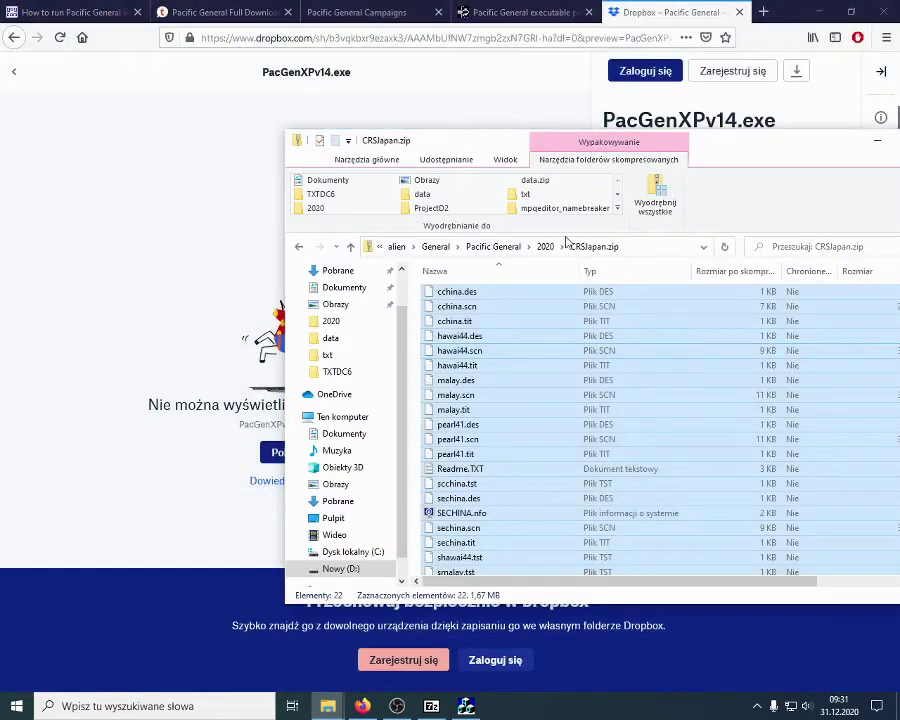
pyautogui.click(548, 246)
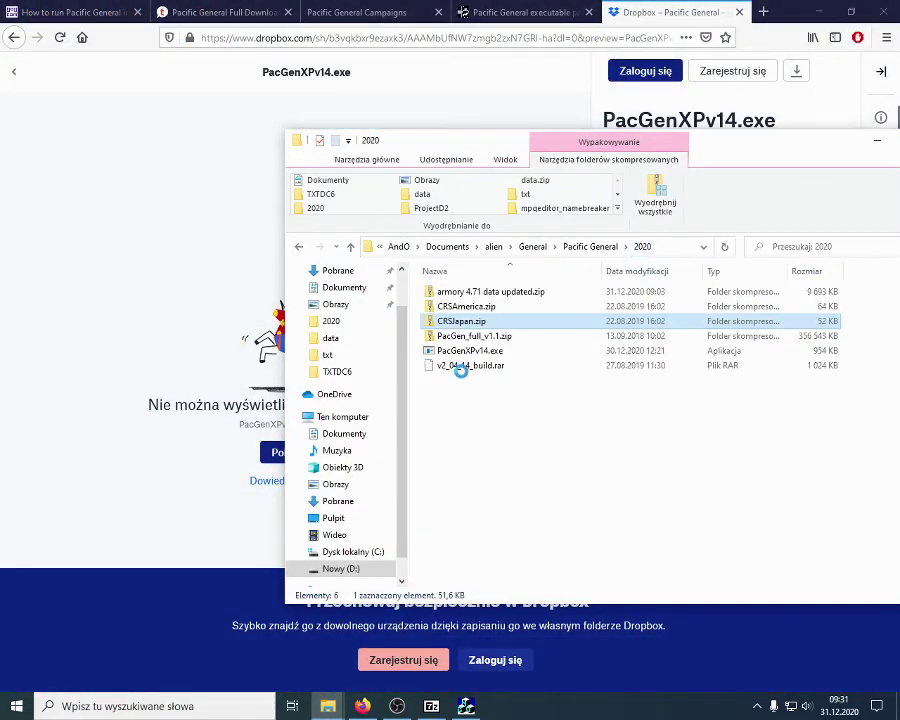
pyautogui.doubleClick(465, 351)
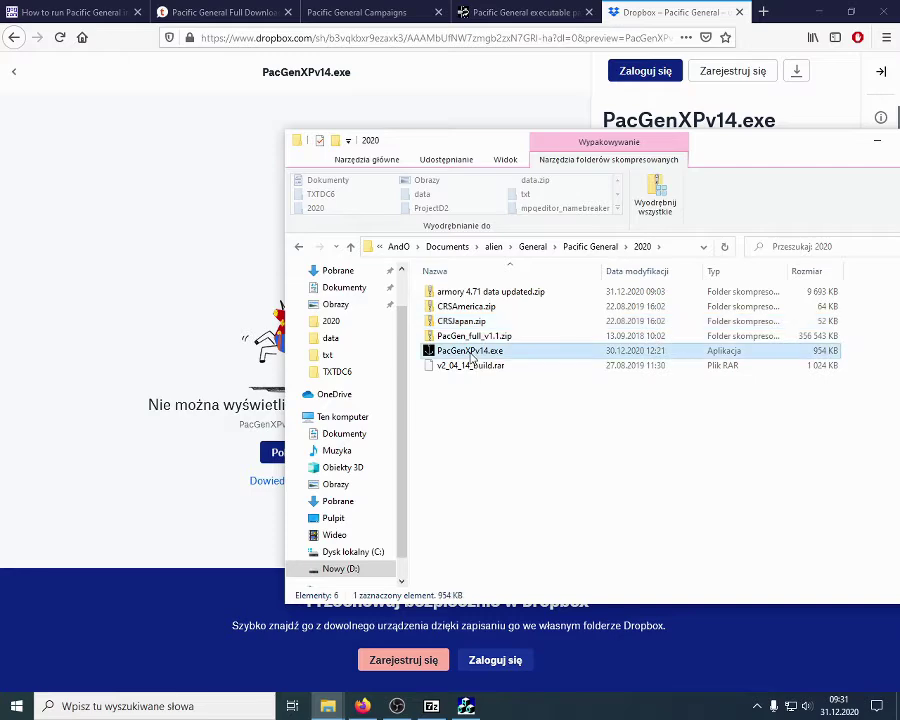
pyautogui.keyDown('ctrl'); pyautogui.click(460, 291); pyautogui.keyUp('ctrl')
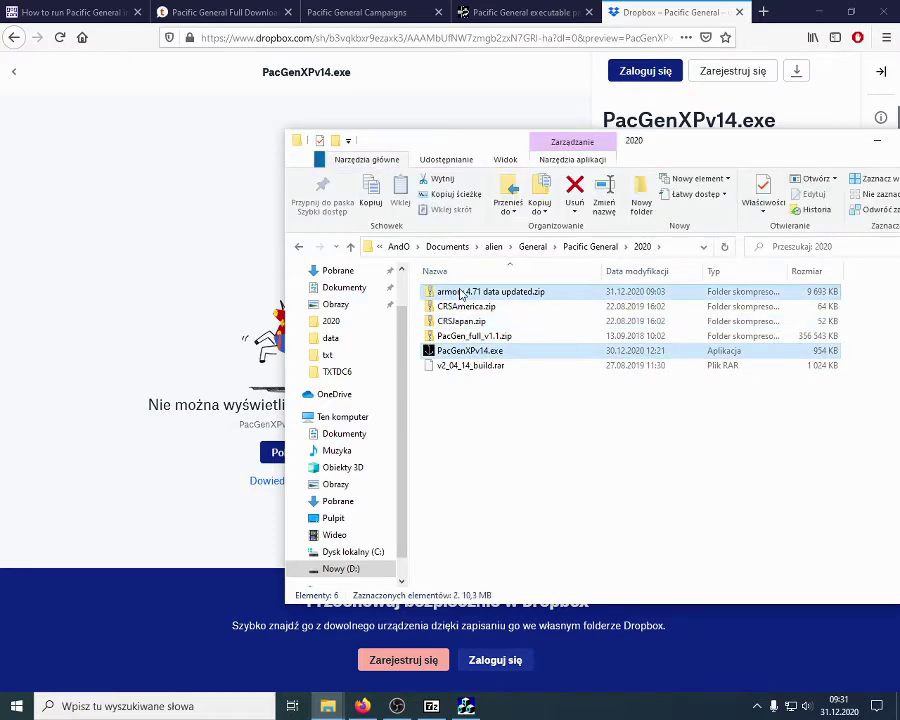
pyautogui.click(477, 351)
# Copy PacGenXPv14.exe from the 2020 folder into the D:\games\PG game folder.
pyautogui.moveTo(327, 704)
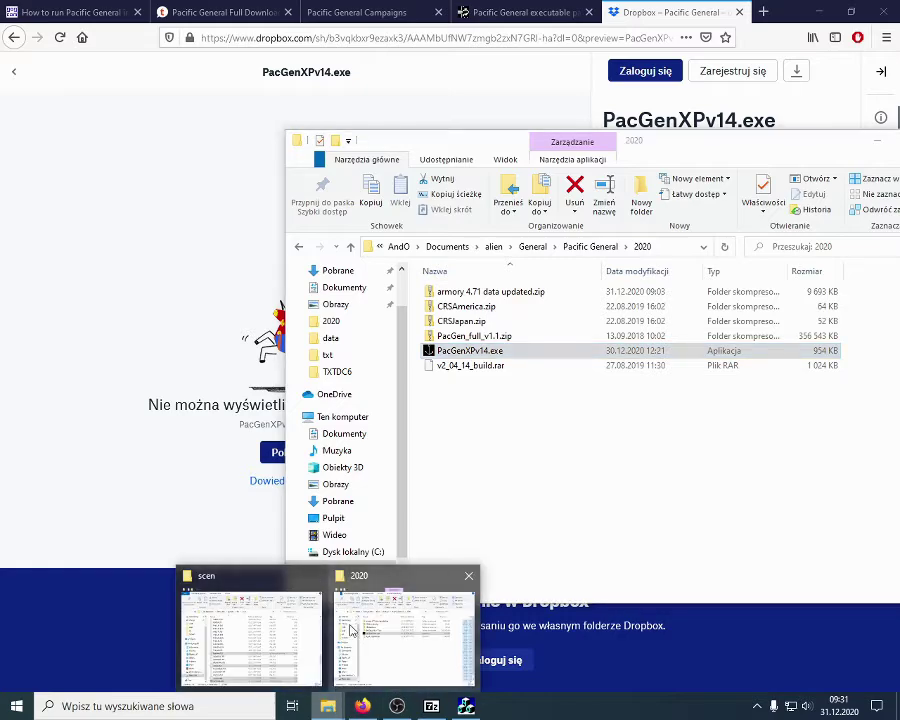
pyautogui.click(250, 615)
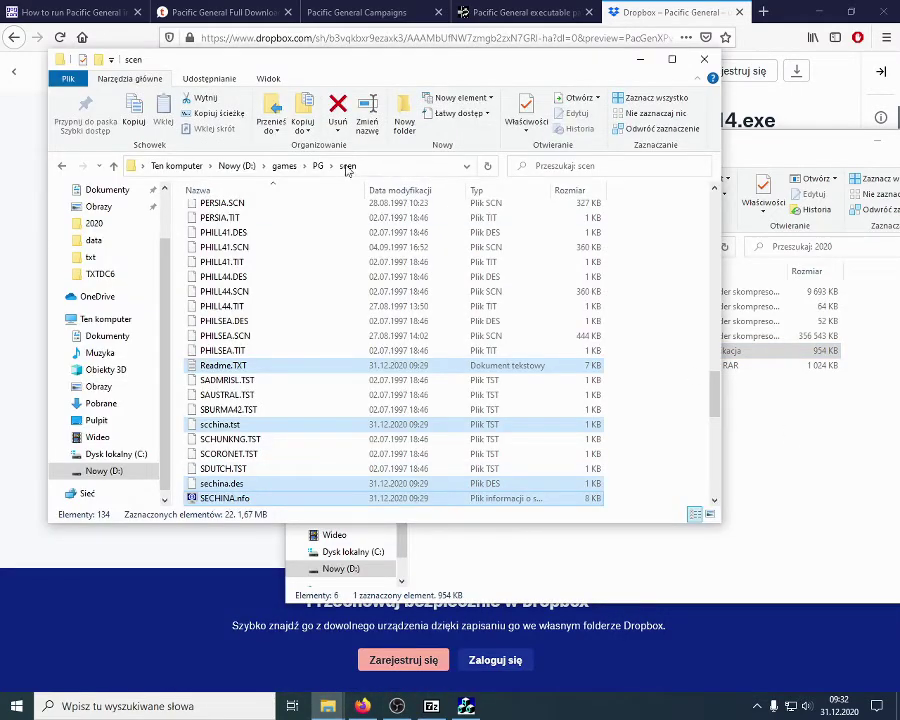
pyautogui.click(317, 166)
pyautogui.click(778, 464)
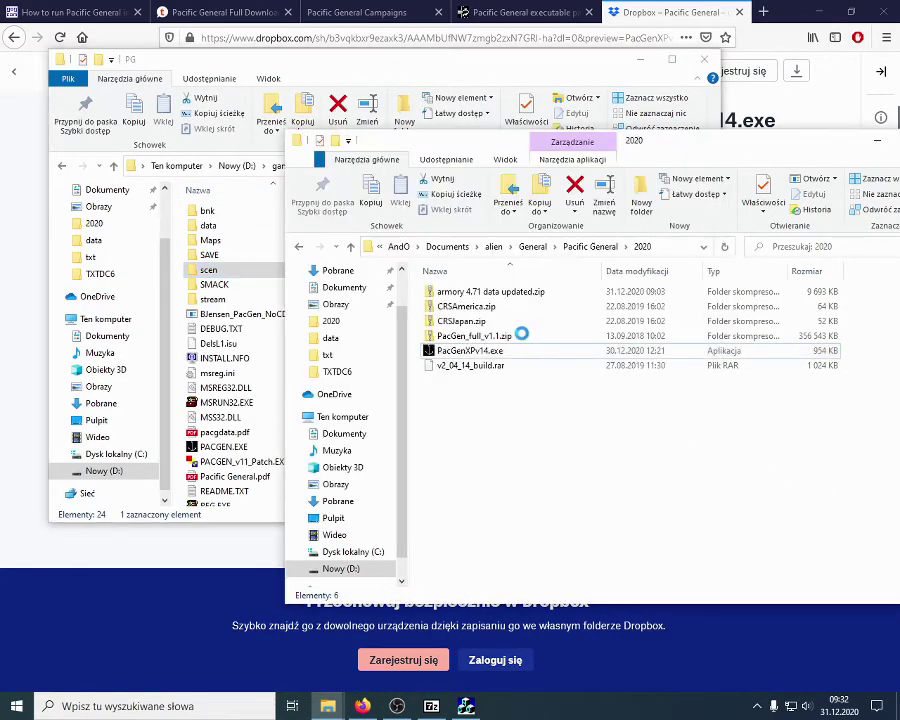
pyautogui.click(486, 354)
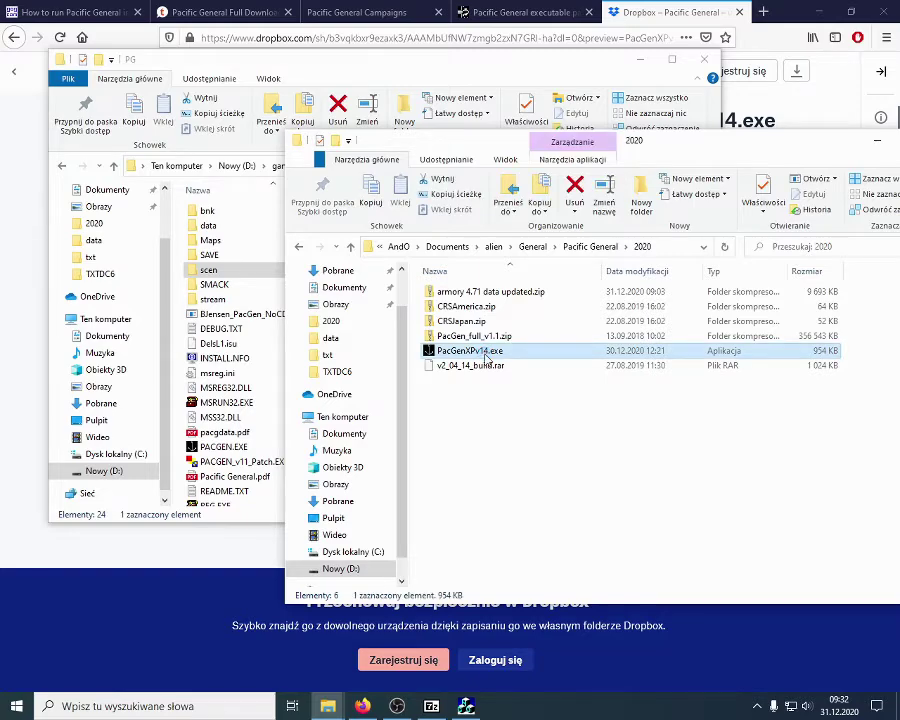
pyautogui.moveTo(486, 356); pyautogui.dragTo(250, 458)
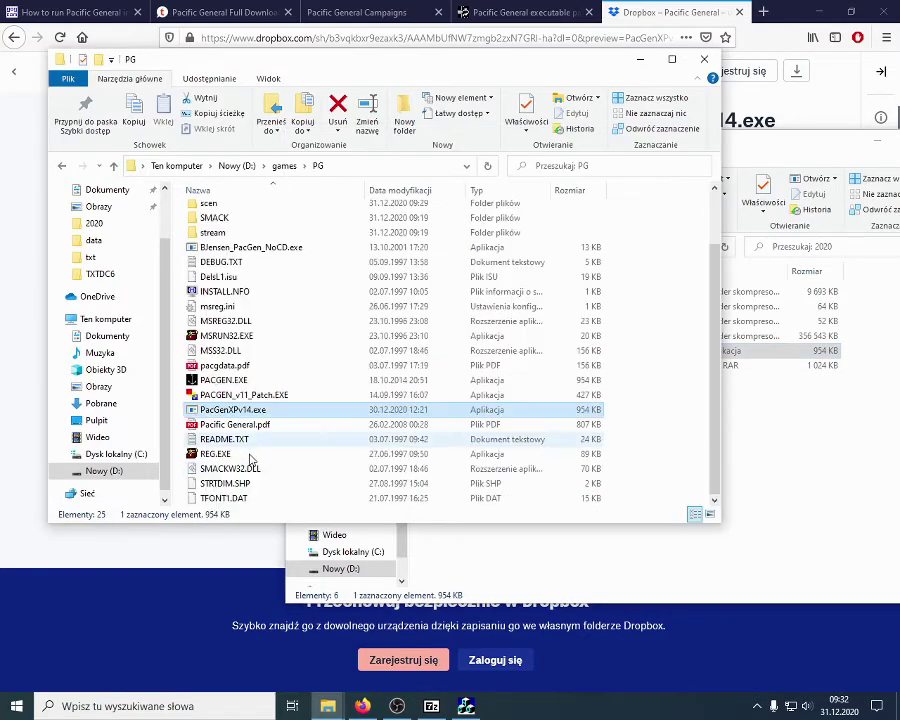
# Compare it with the original PACGEN.EXE, then open armory 4.71 data updated.zip.
pyautogui.click(222, 380)
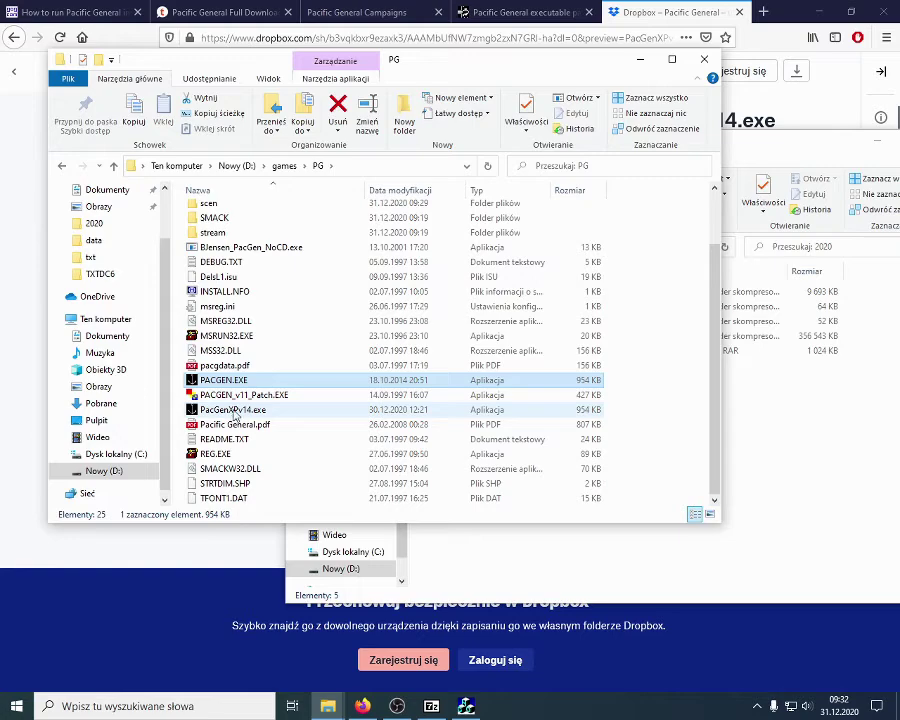
pyautogui.scroll(2, 236, 414)
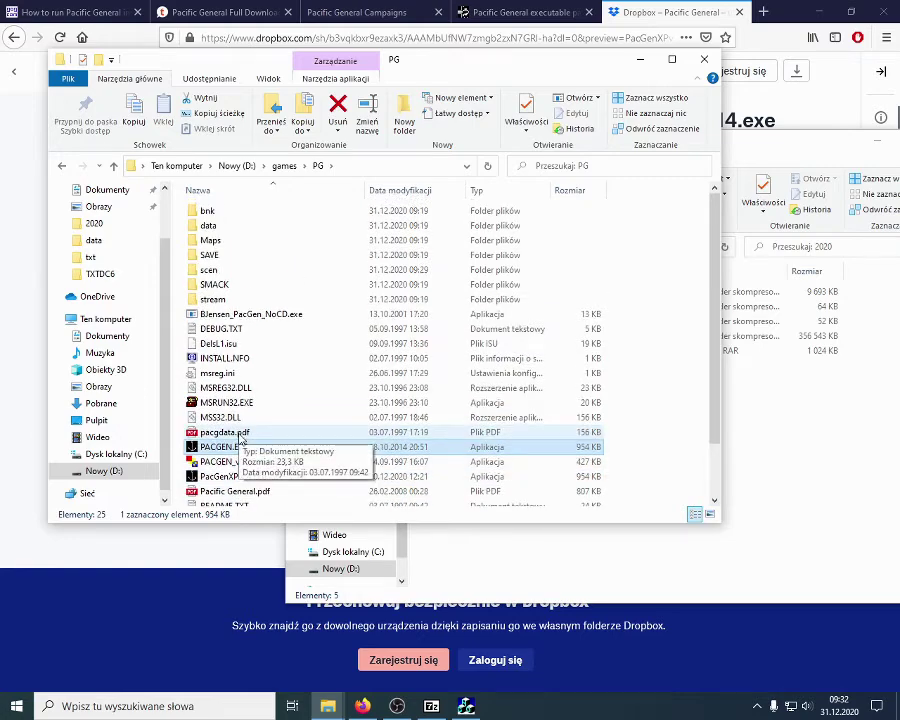
pyautogui.click(870, 410)
pyautogui.click(478, 292)
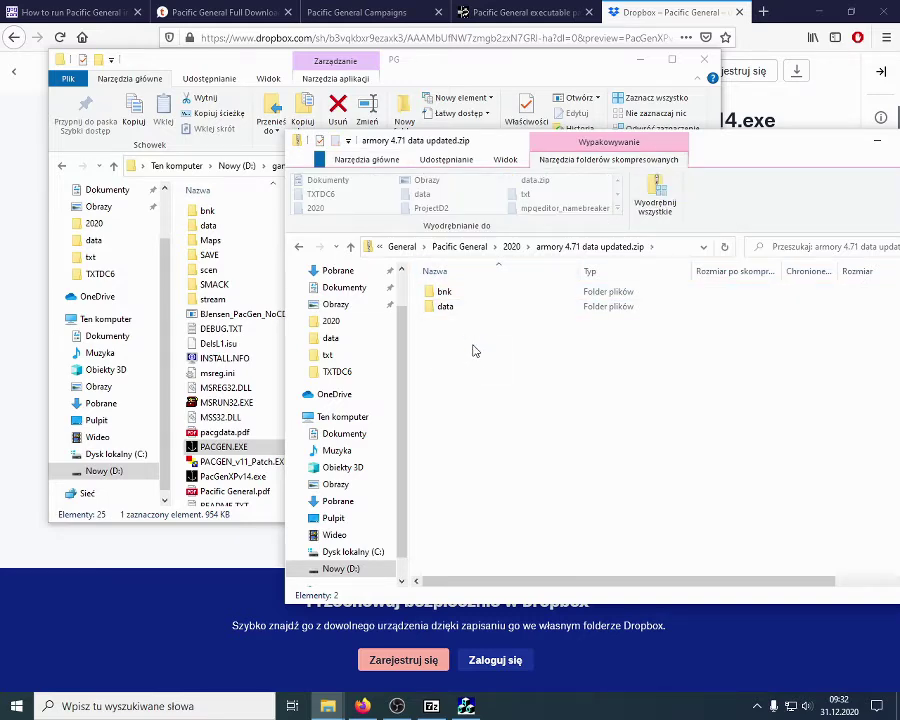
# Copy the archive's bnk and data folders into PG, replacing existing files, and check bnk.
pyautogui.moveTo(470, 346); pyautogui.dragTo(212, 388)
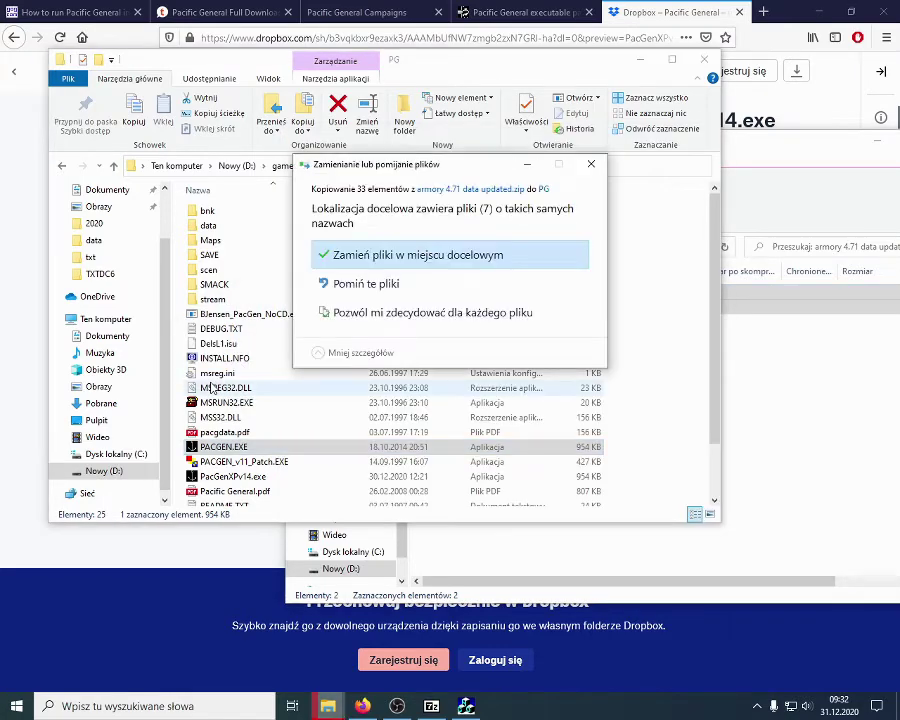
pyautogui.click(370, 253)
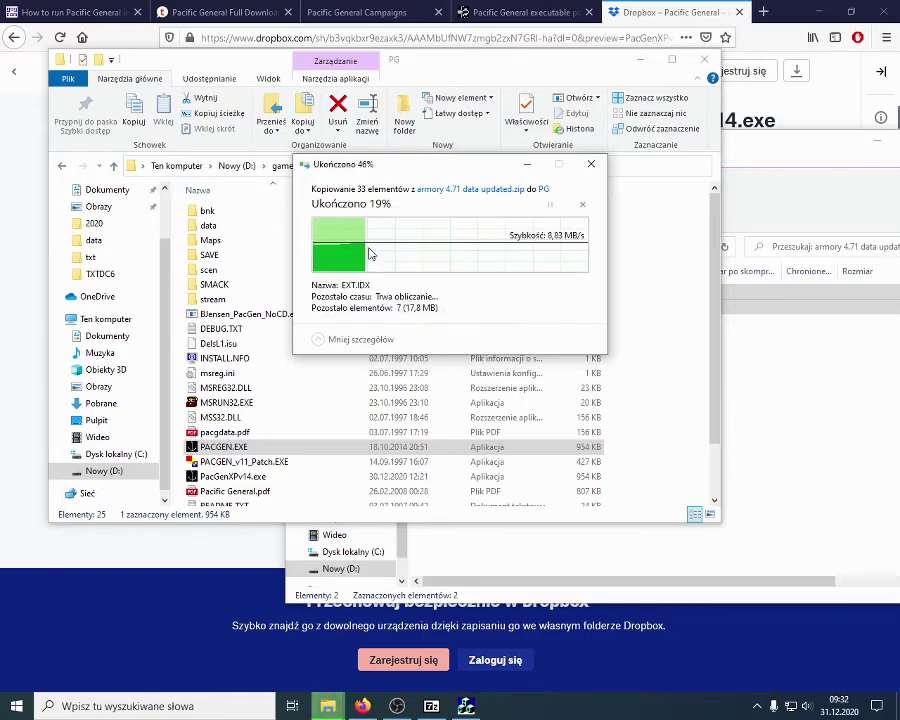
pyautogui.doubleClick(219, 212)
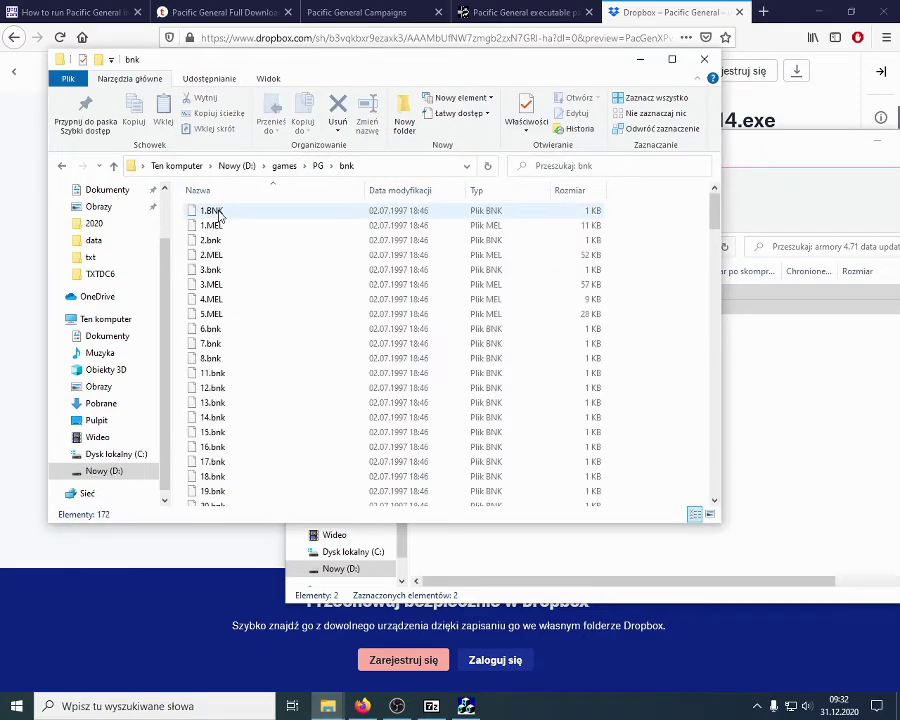
pyautogui.click(317, 166)
# Check the data folder's PACEQUIP.EQP file, then return to the PG folder.
pyautogui.click(209, 226)
pyautogui.doubleClick(209, 226)
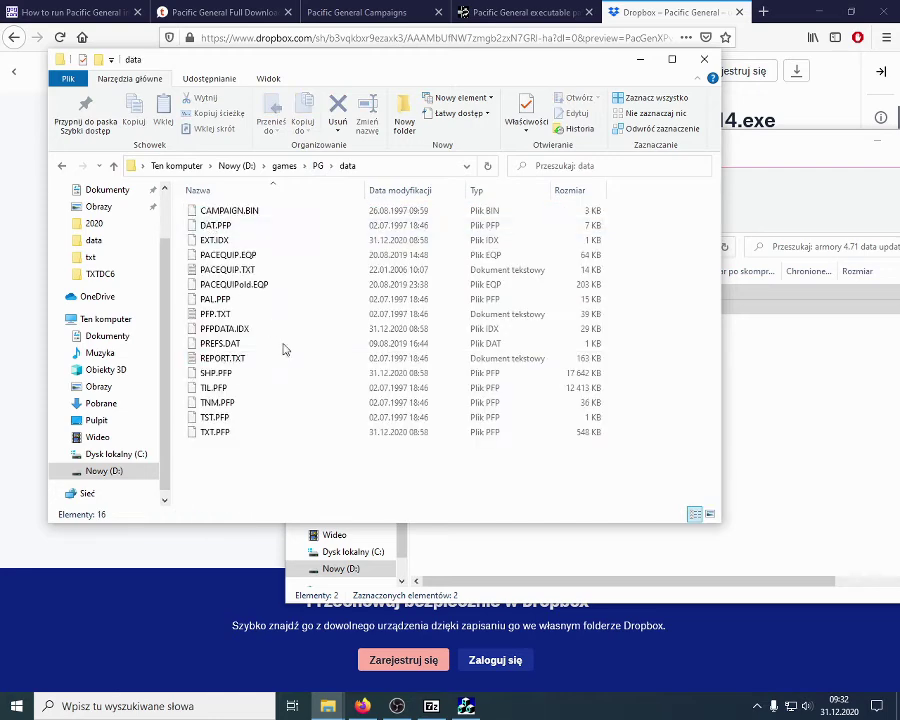
pyautogui.click(246, 258)
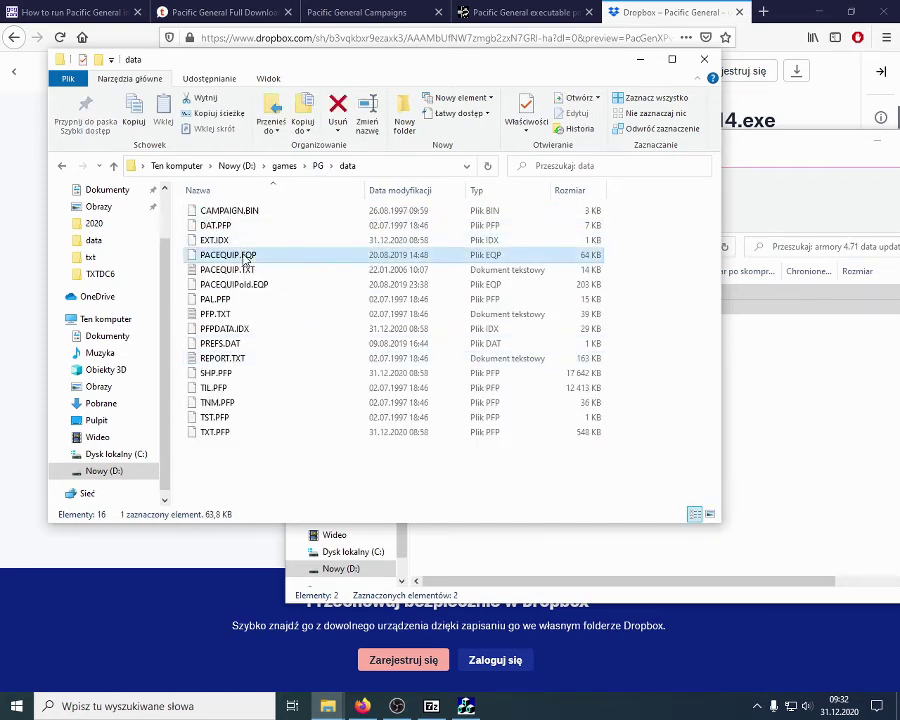
pyautogui.click(318, 167)
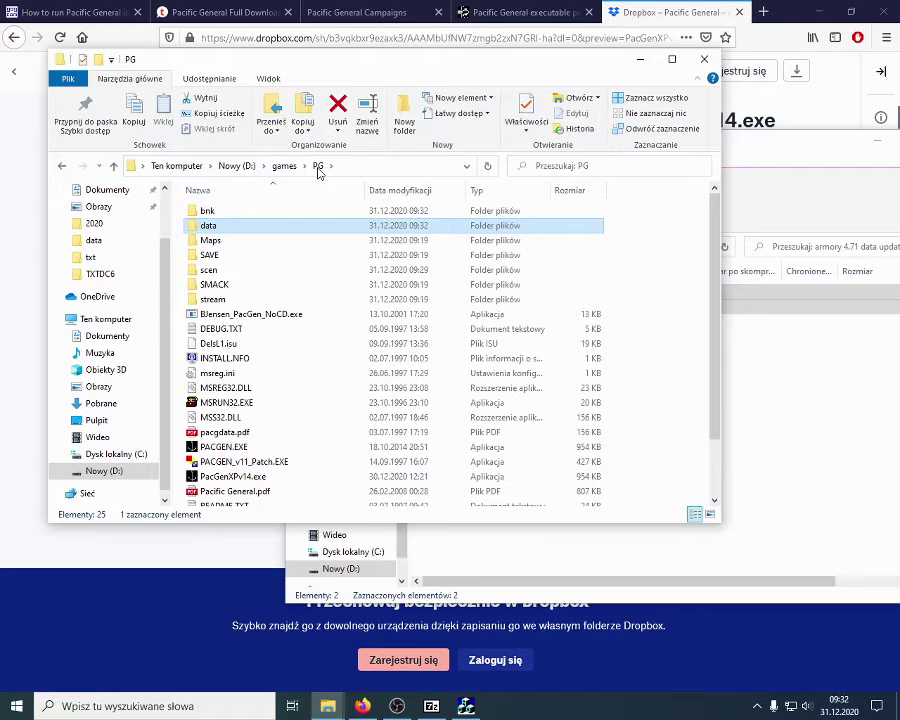
# Change the Pacific General DxWnd entry's Path and Launch file to PacGenXPv14.exe and save.
pyautogui.click(465, 706)
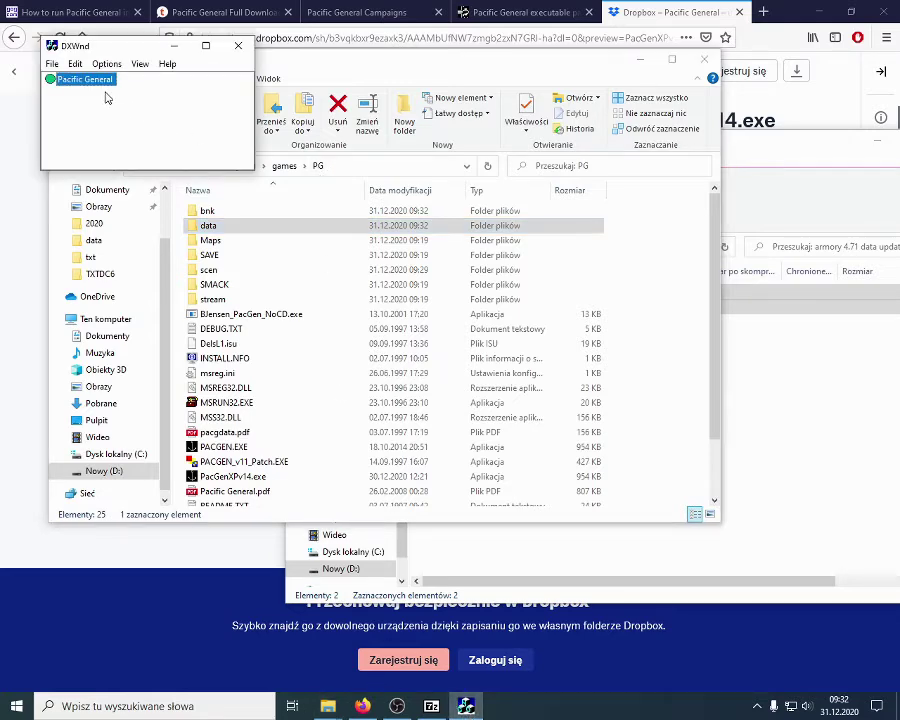
pyautogui.rightClick(90, 82)
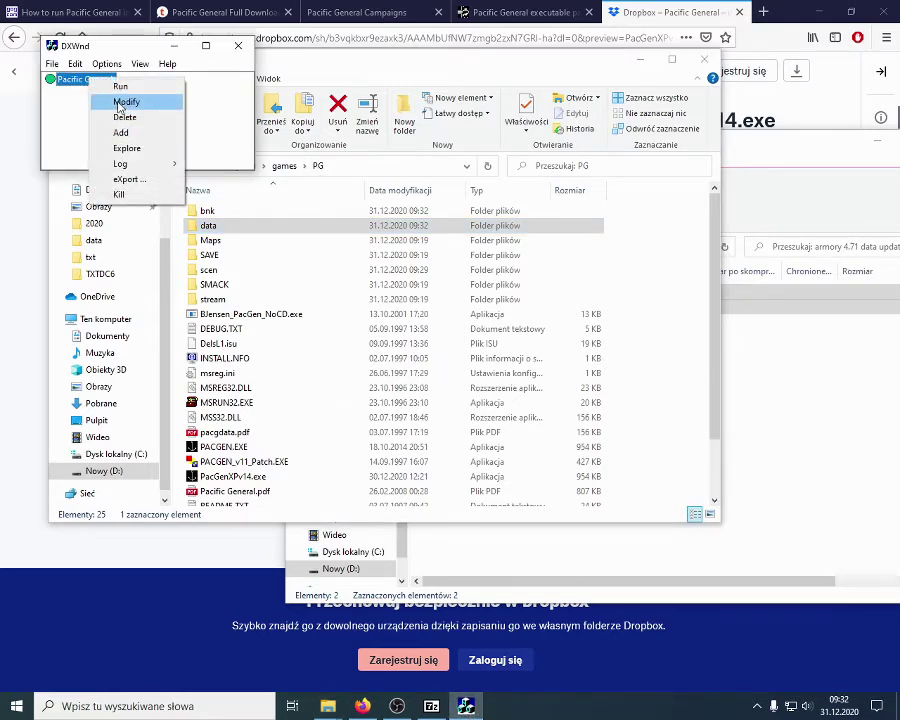
pyautogui.click(120, 102)
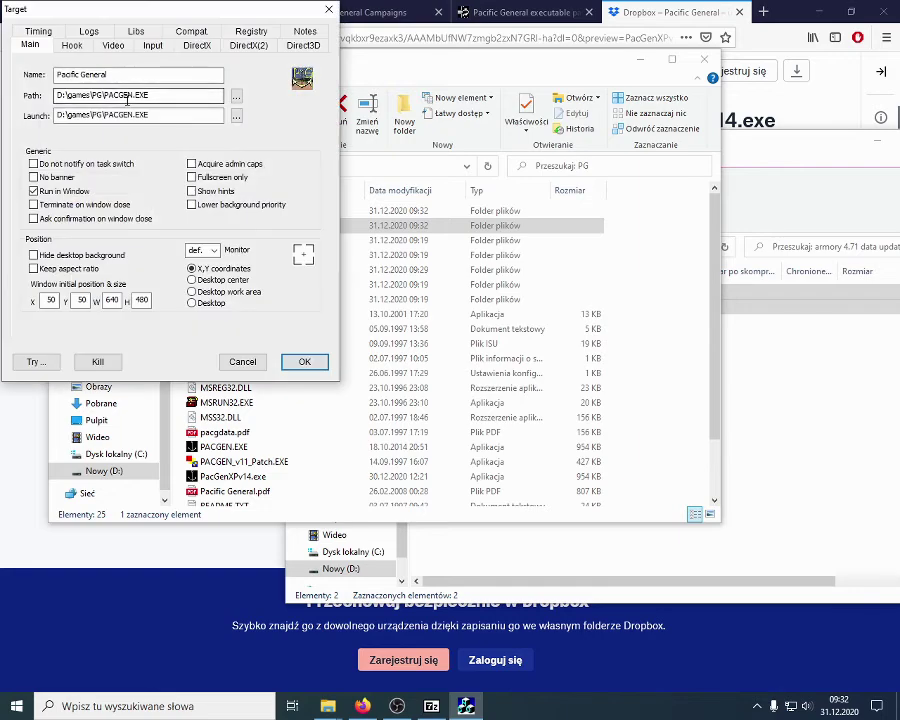
pyautogui.click(142, 95)
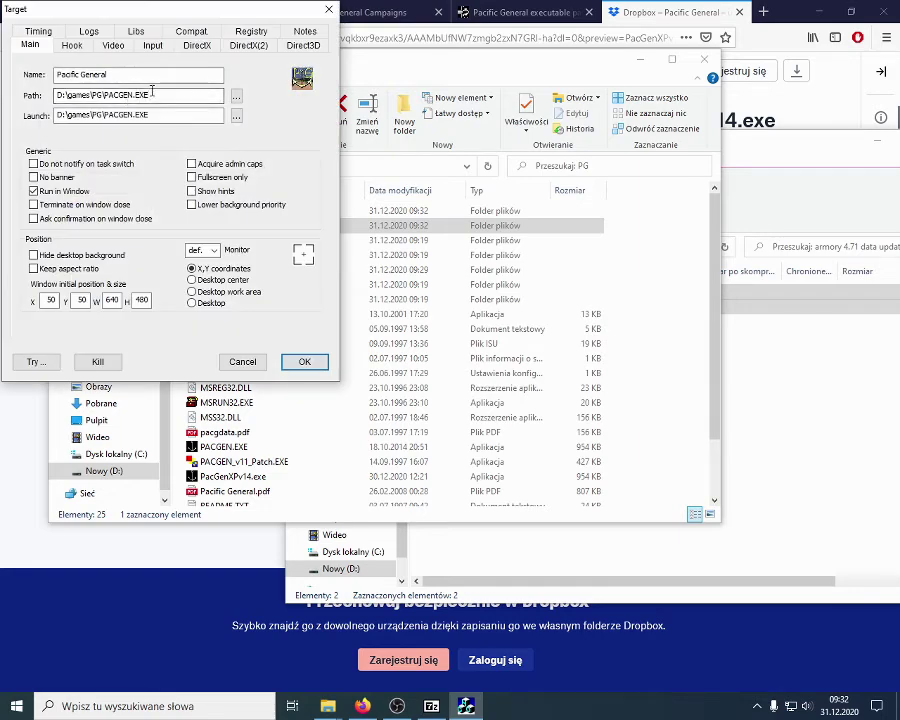
pyautogui.click(237, 96)
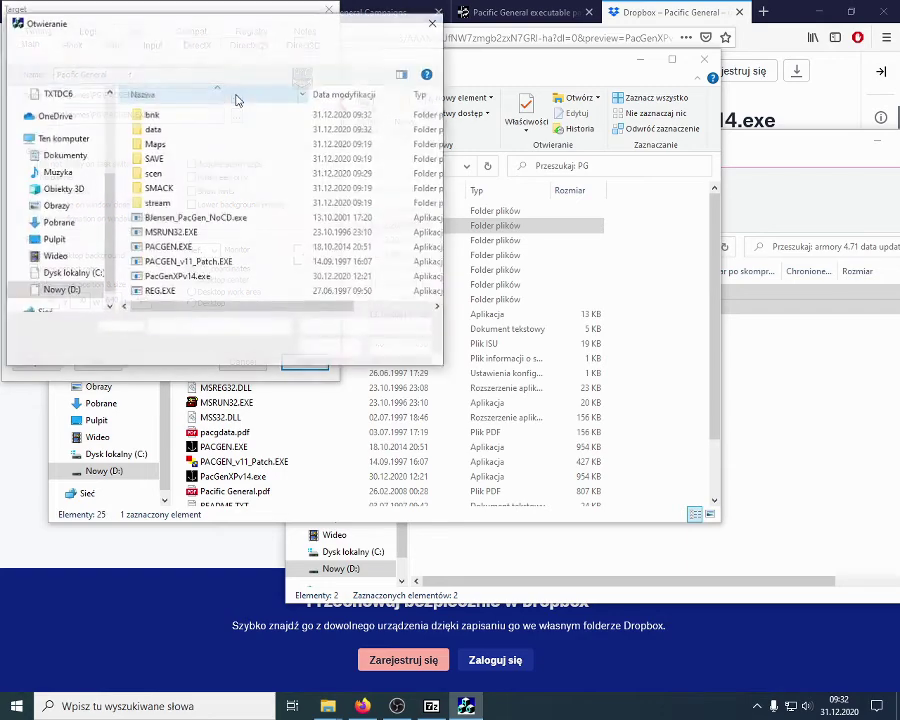
pyautogui.doubleClick(196, 281)
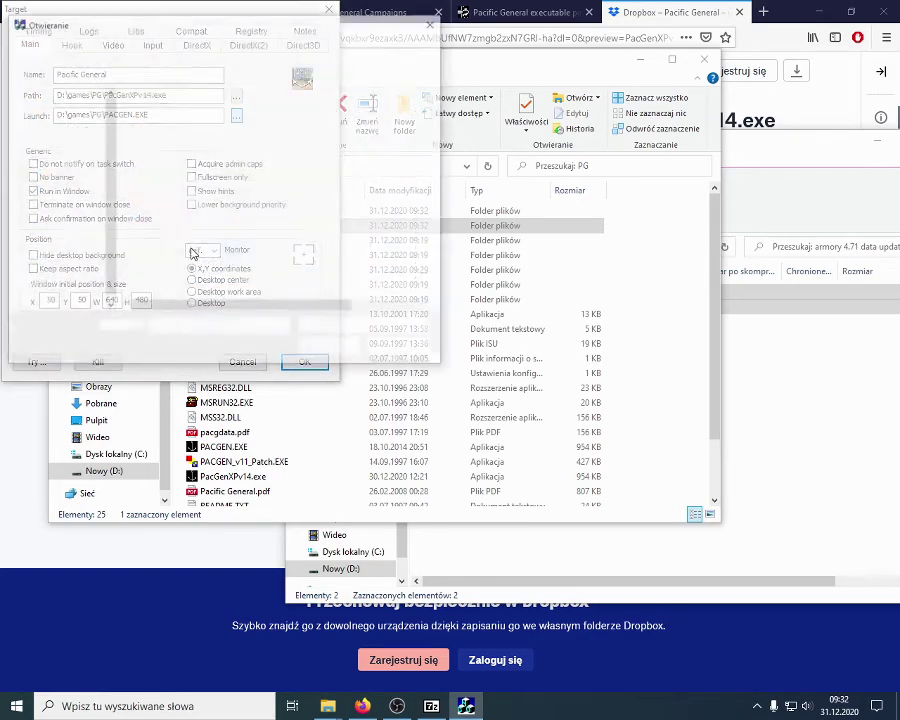
pyautogui.doubleClick(191, 282)
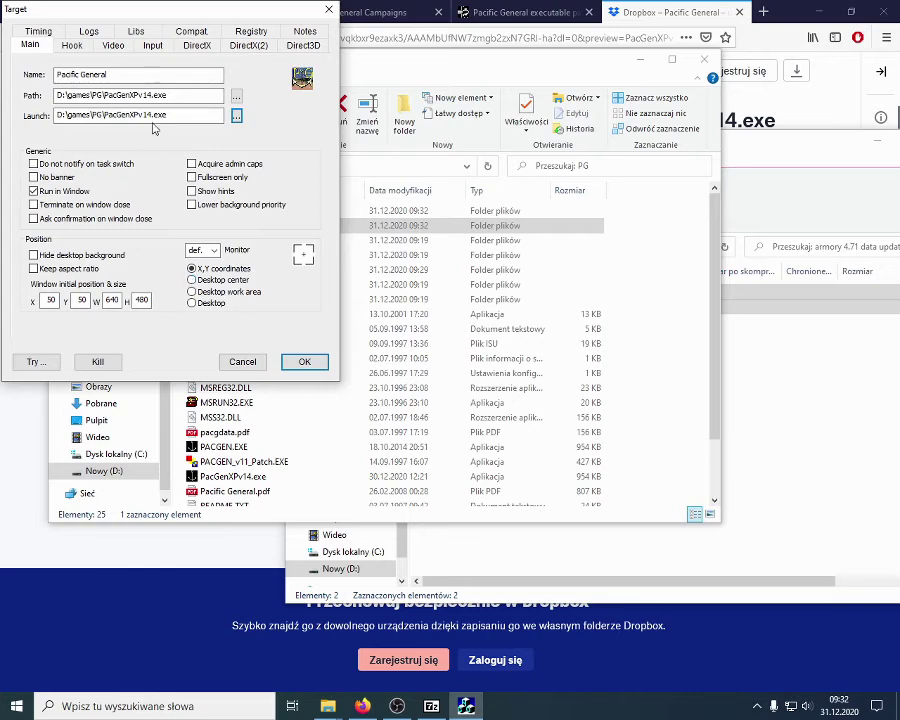
pyautogui.moveTo(113, 116); pyautogui.dragTo(135, 116)
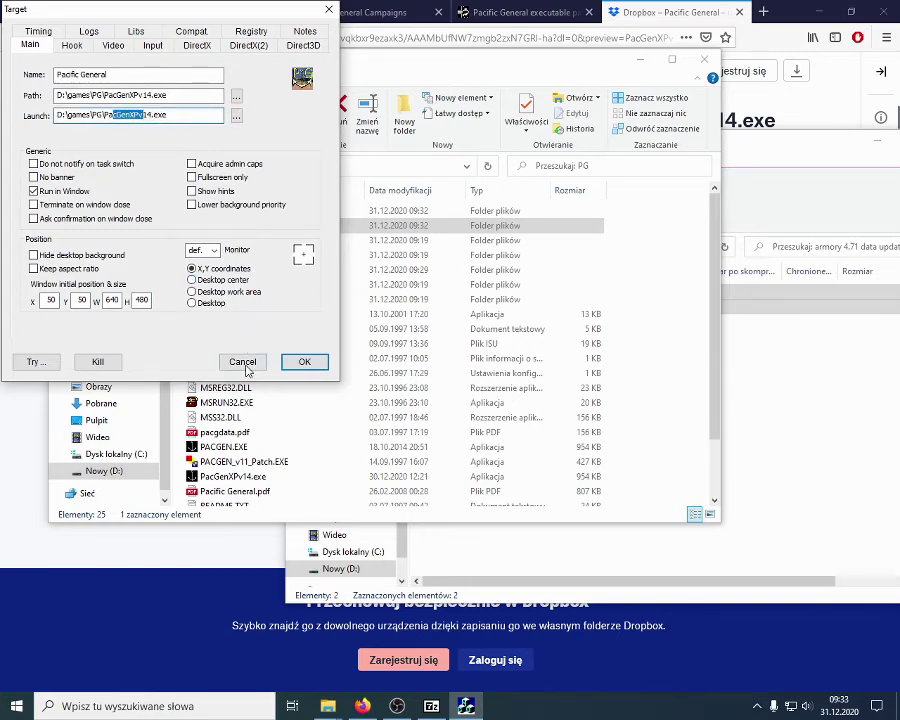
pyautogui.click(305, 362)
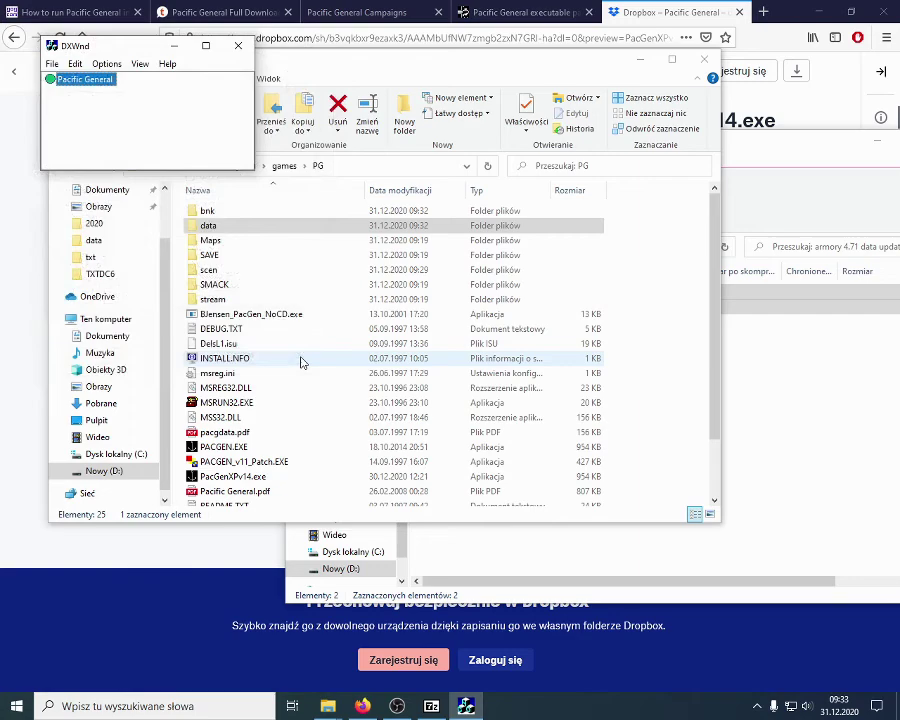
# Launch Pacific General from DxWnd and start a Japanese-side campaign, skipping the briefing.
pyautogui.doubleClick(77, 86)
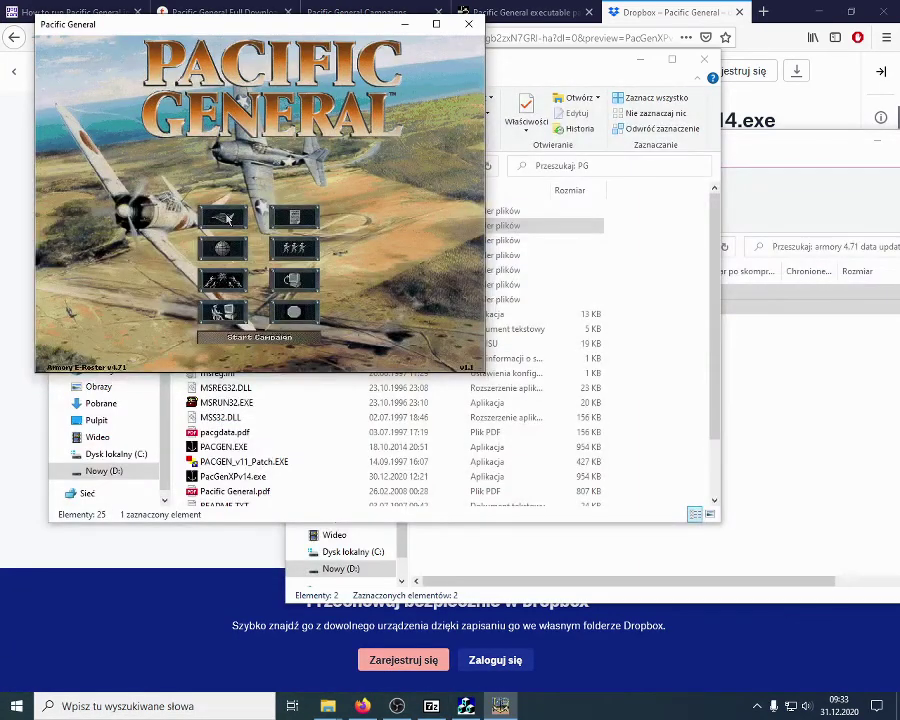
pyautogui.click(282, 207)
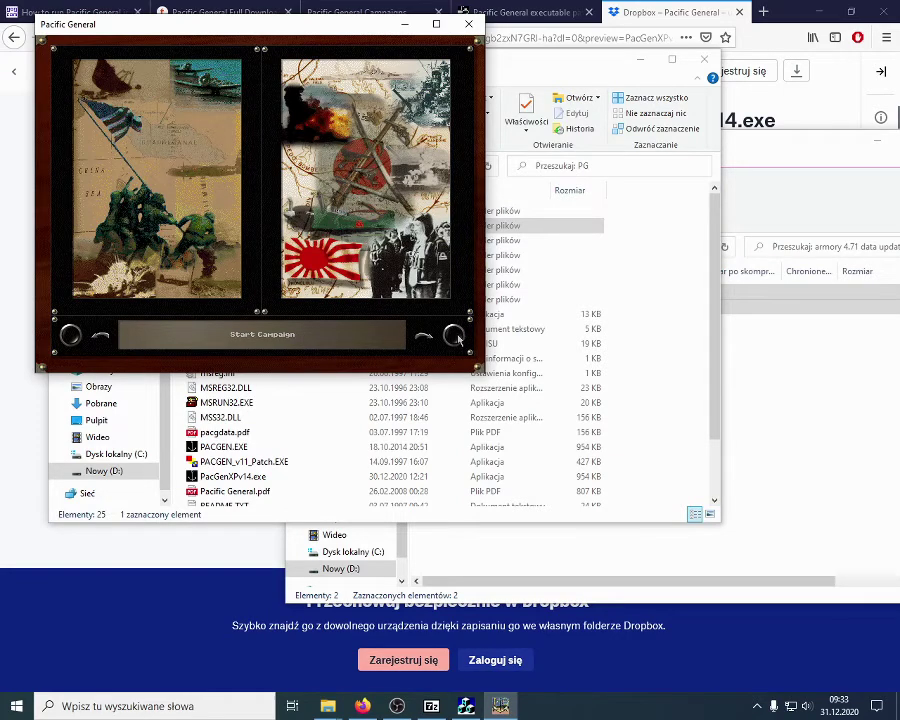
pyautogui.click(323, 240)
pyautogui.click(299, 345)
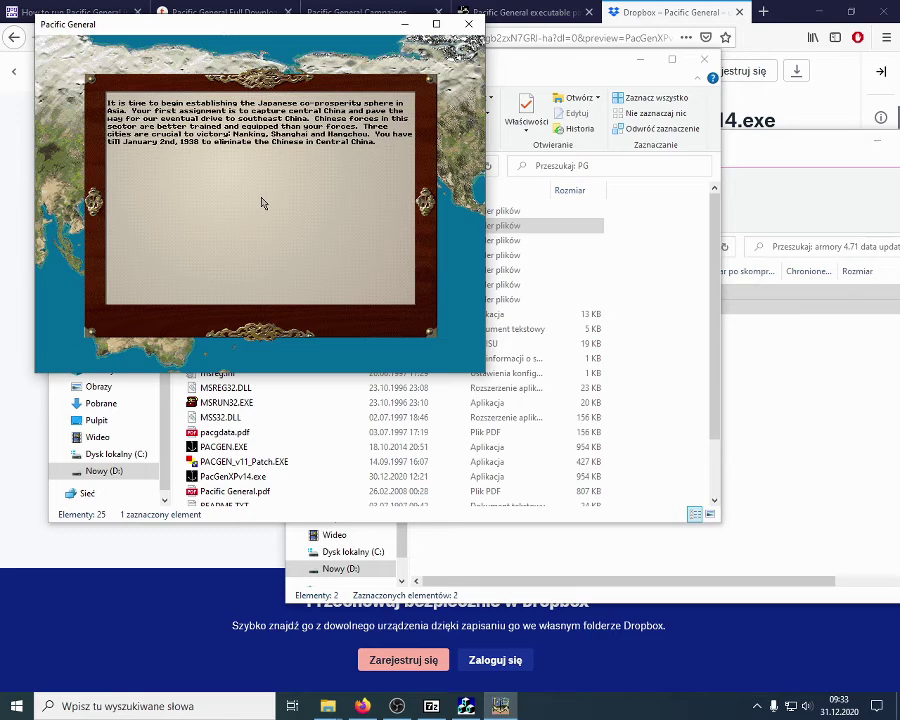
pyautogui.click(262, 203)
# Dismiss the turn information and lower the master volume slightly in the sound panel.
pyautogui.click(262, 200)
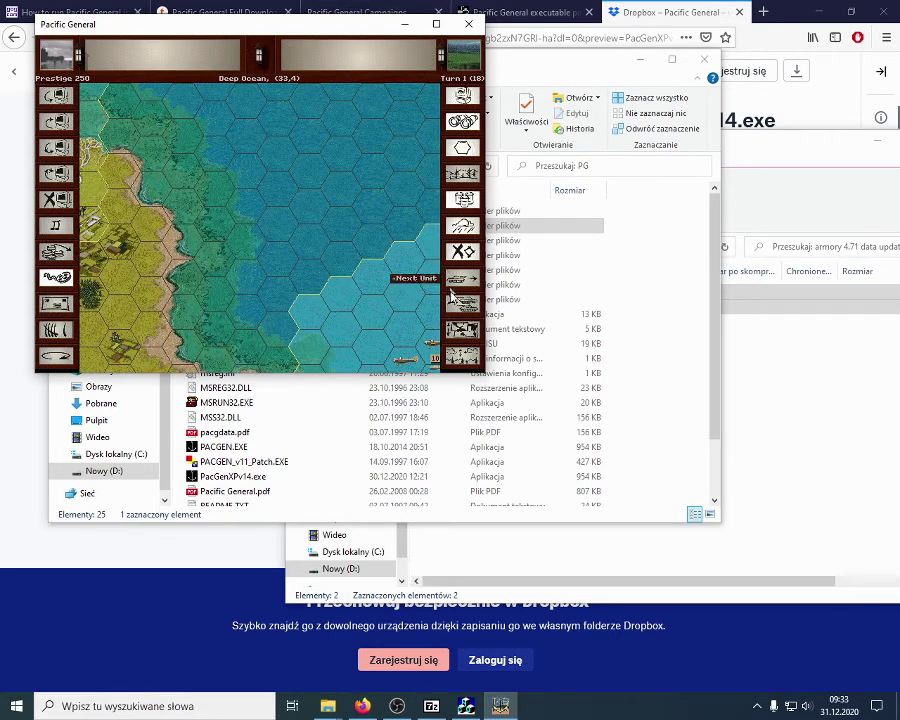
pyautogui.click(58, 226)
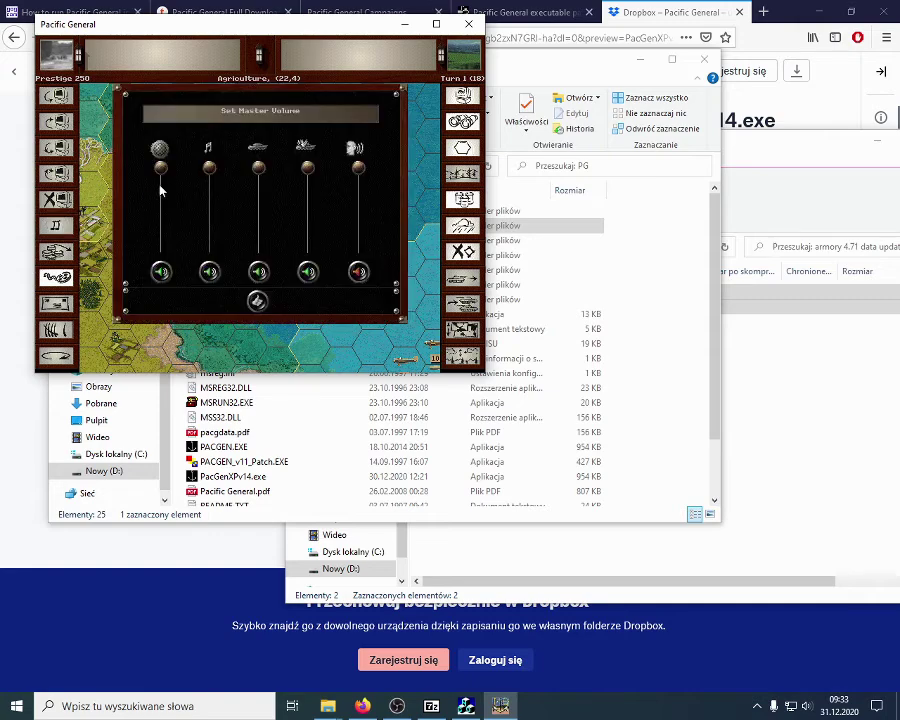
pyautogui.moveTo(160, 190); pyautogui.dragTo(154, 200)
pyautogui.click(257, 301)
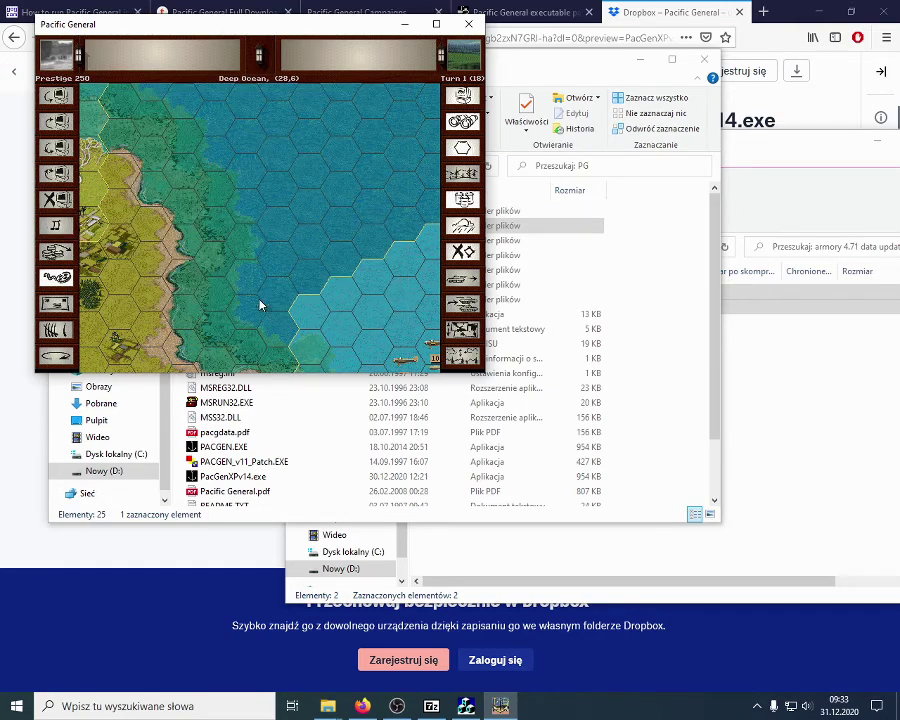
# Use the strategic overview to centre on the coastal fleet, then edge-scroll around inland areas.
pyautogui.click(463, 329)
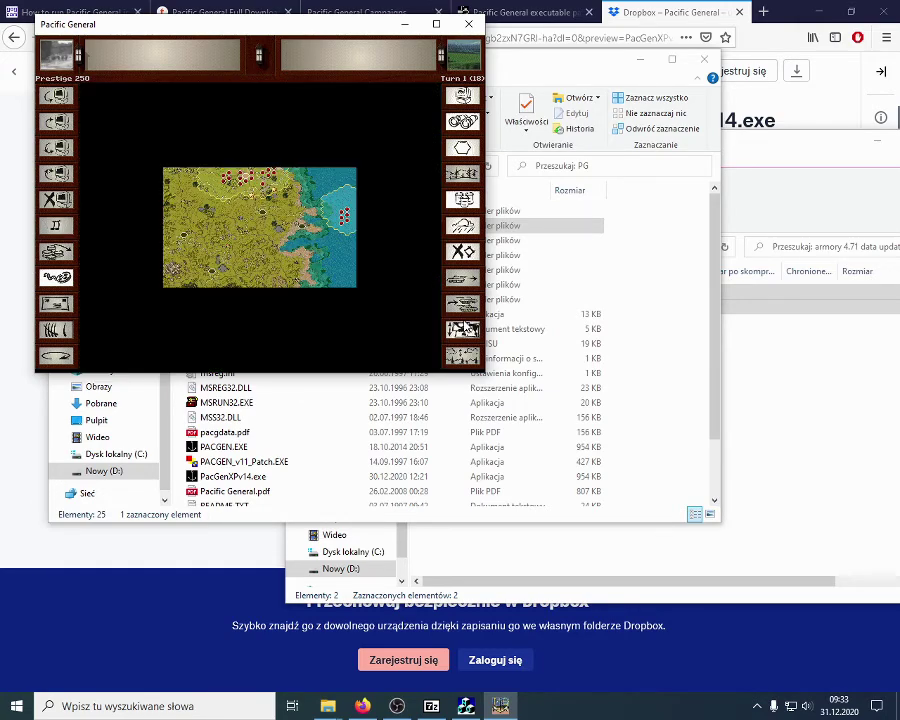
pyautogui.click(323, 225)
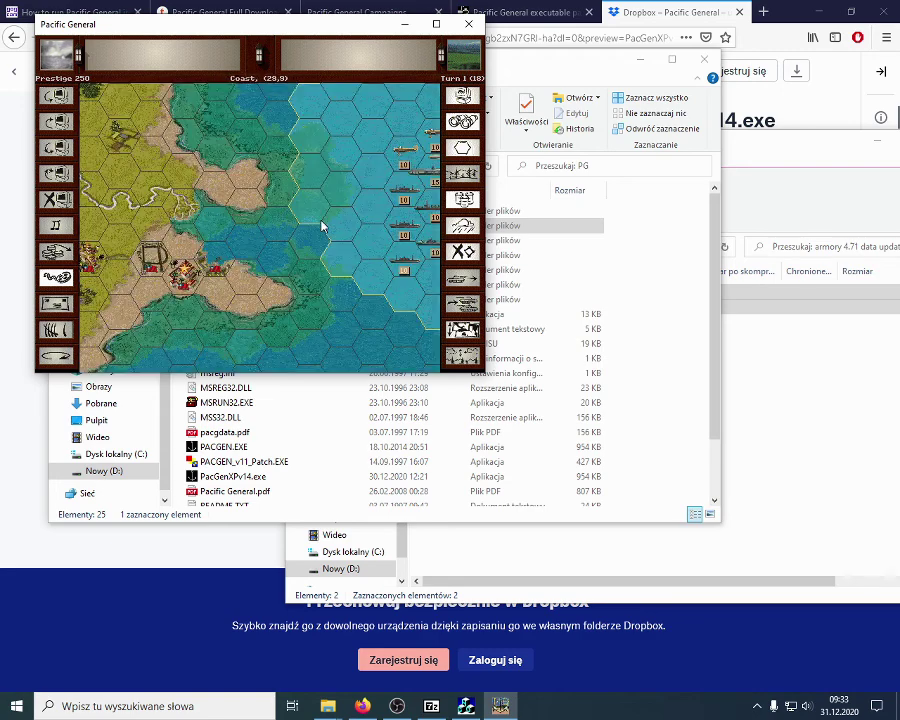
pyautogui.moveTo(438, 243)
pyautogui.moveTo(222, 81)
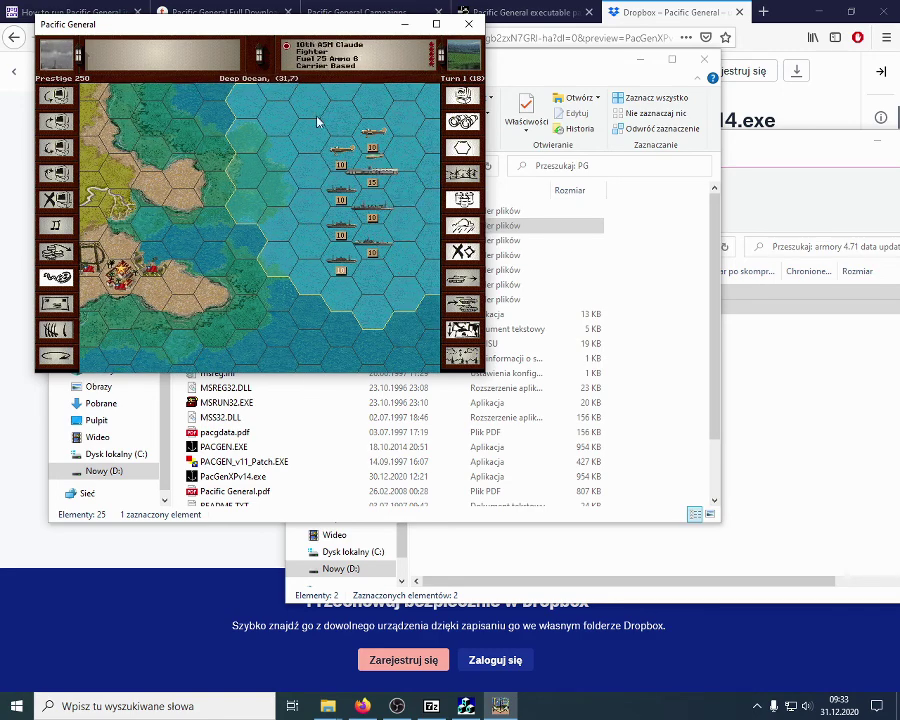
pyautogui.moveTo(26, 170)
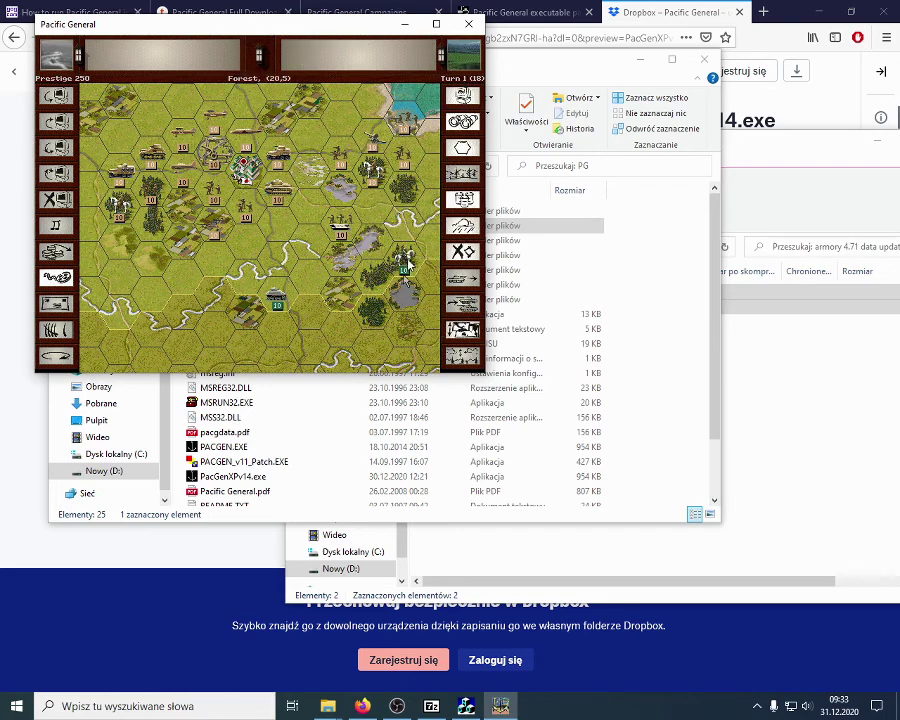
pyautogui.moveTo(438, 220)
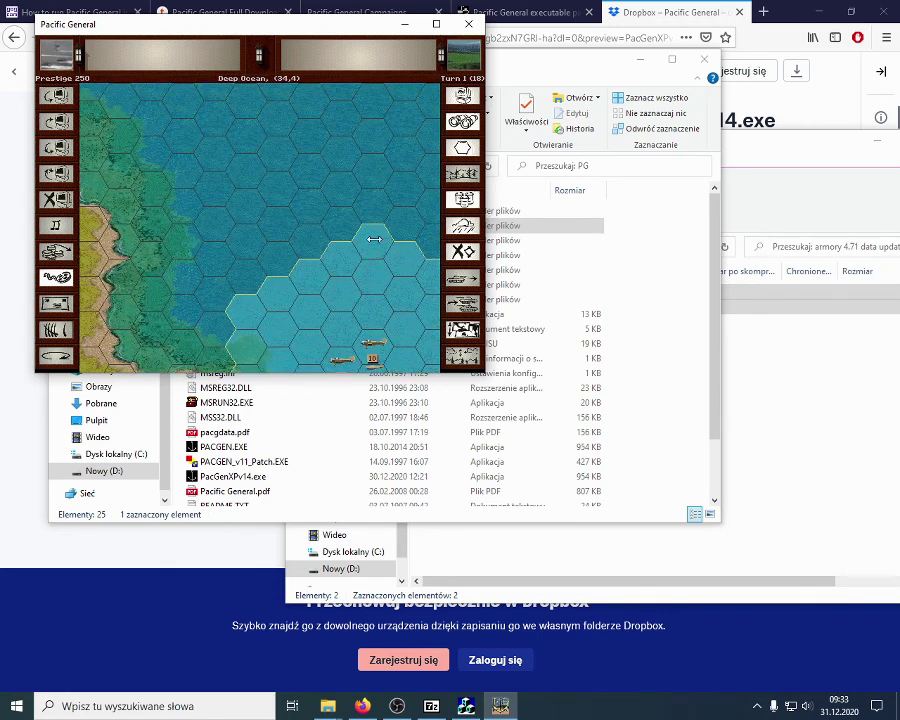
pyautogui.moveTo(339, 366)
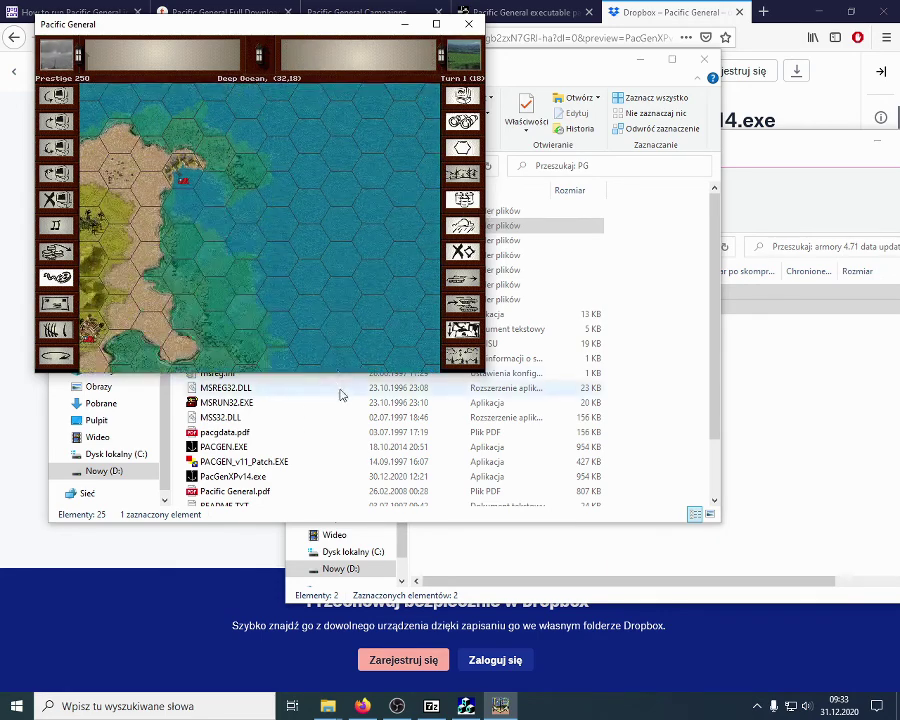
pyautogui.moveTo(20, 254)
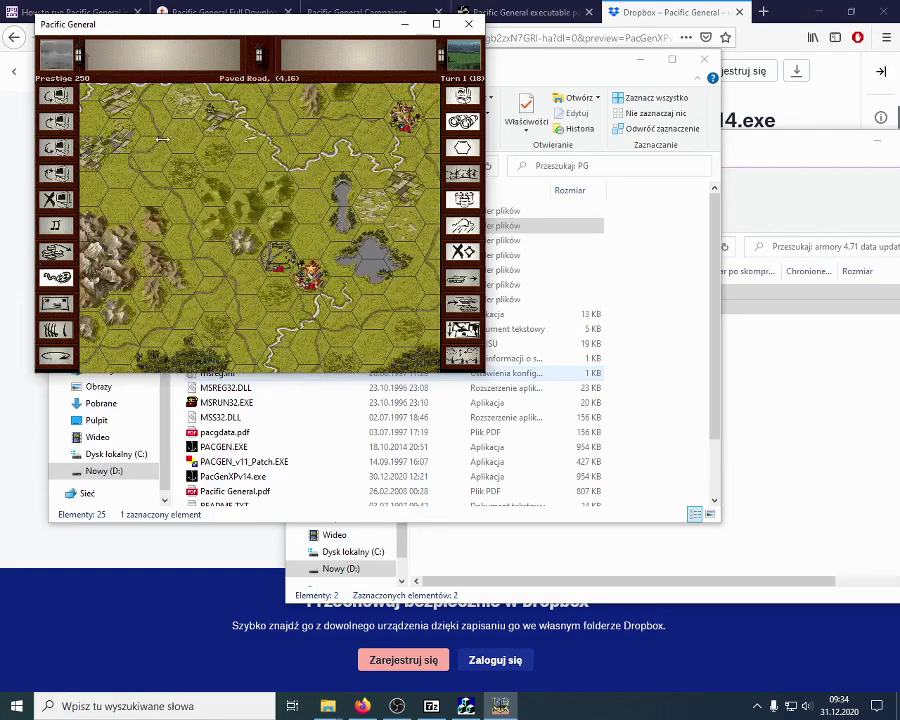
pyautogui.moveTo(180, 40)
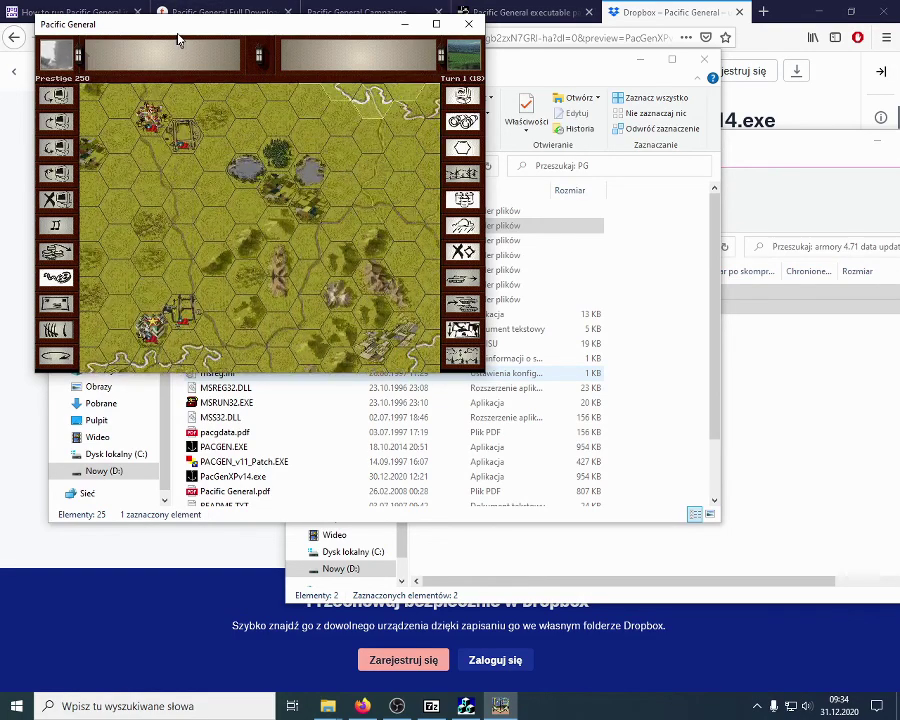